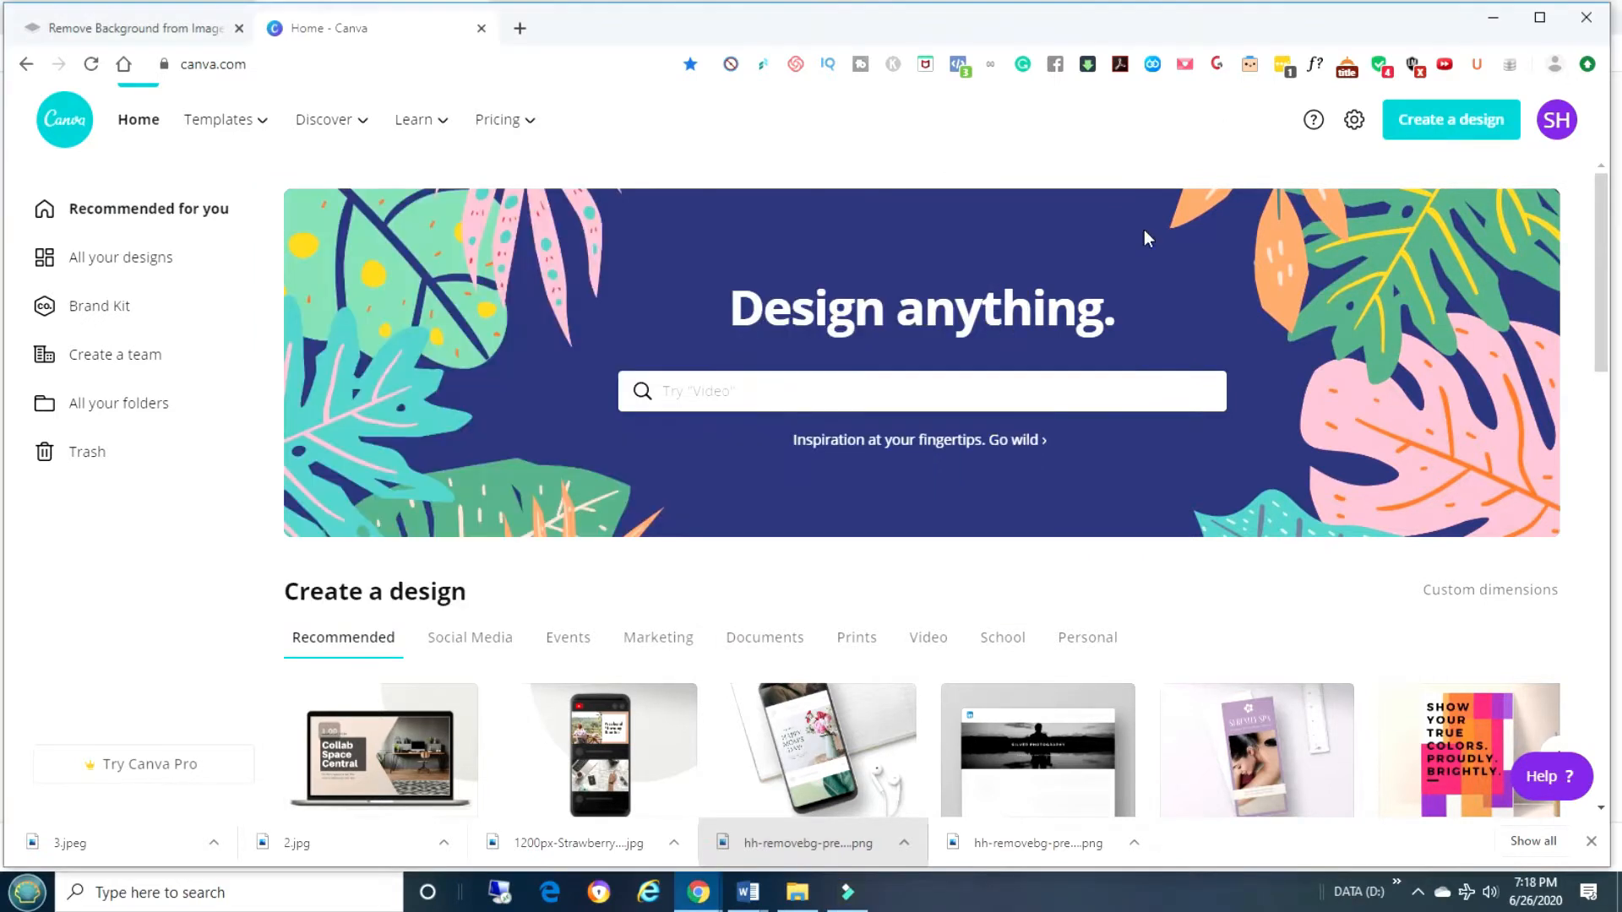
Search templates for the recent 'youtube thumbnail' query and open the pink 5-Minute Skin Care template.
{"action": "left_click", "coordinate": [996, 386]}
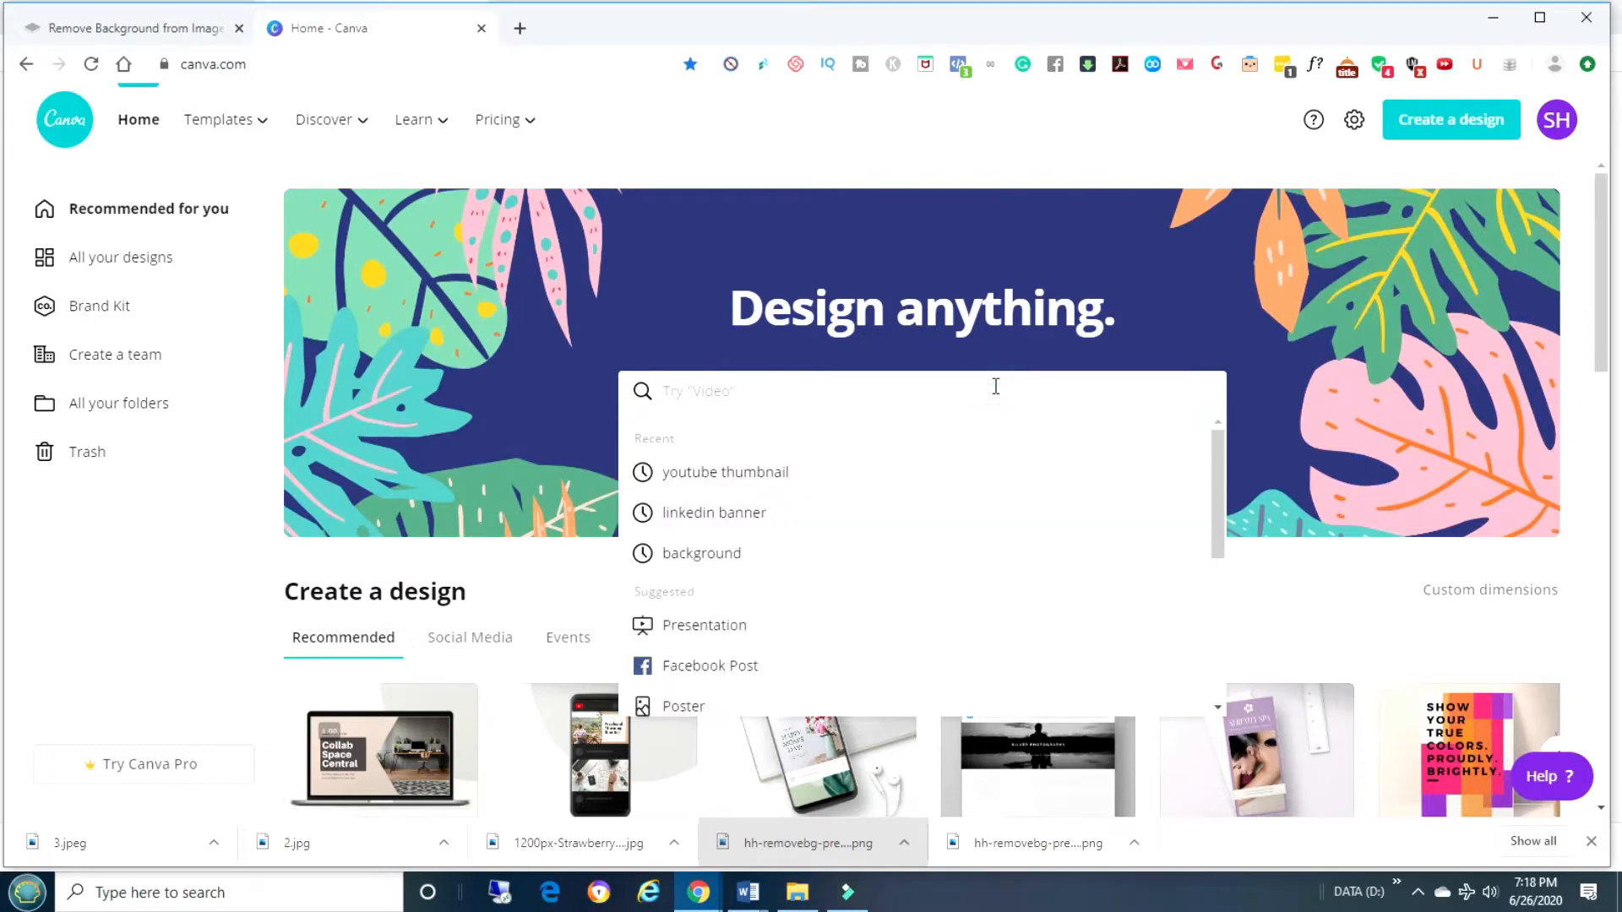
{"action": "left_click", "coordinate": [743, 478]}
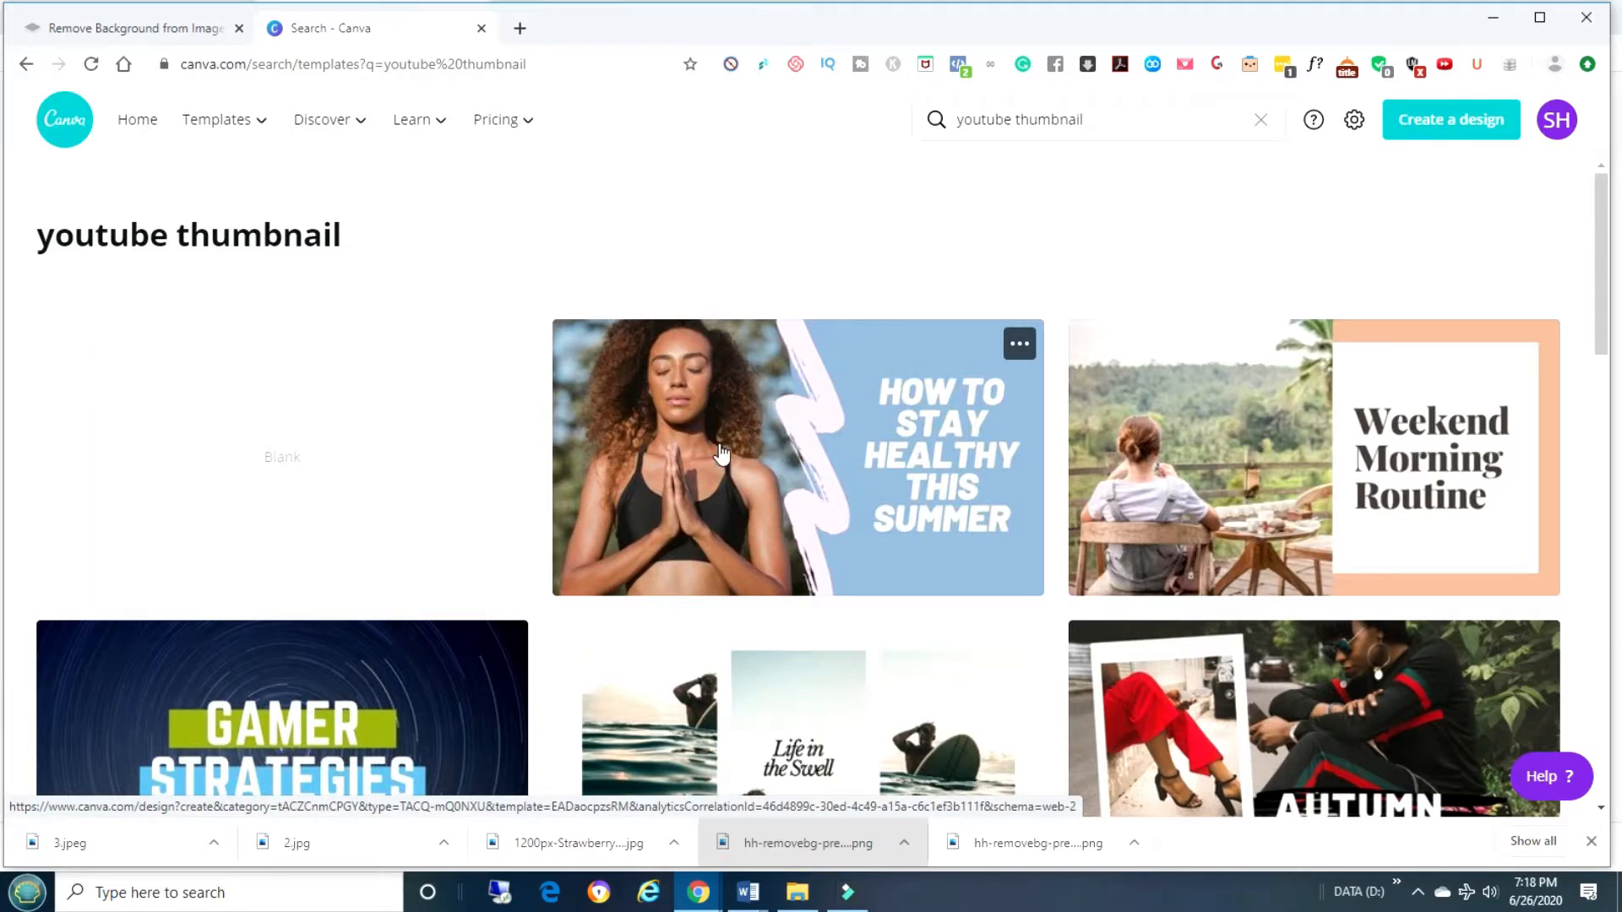
{"action": "scroll", "coordinate": [720, 453], "scroll_direction": "down", "scroll_amount": 10}
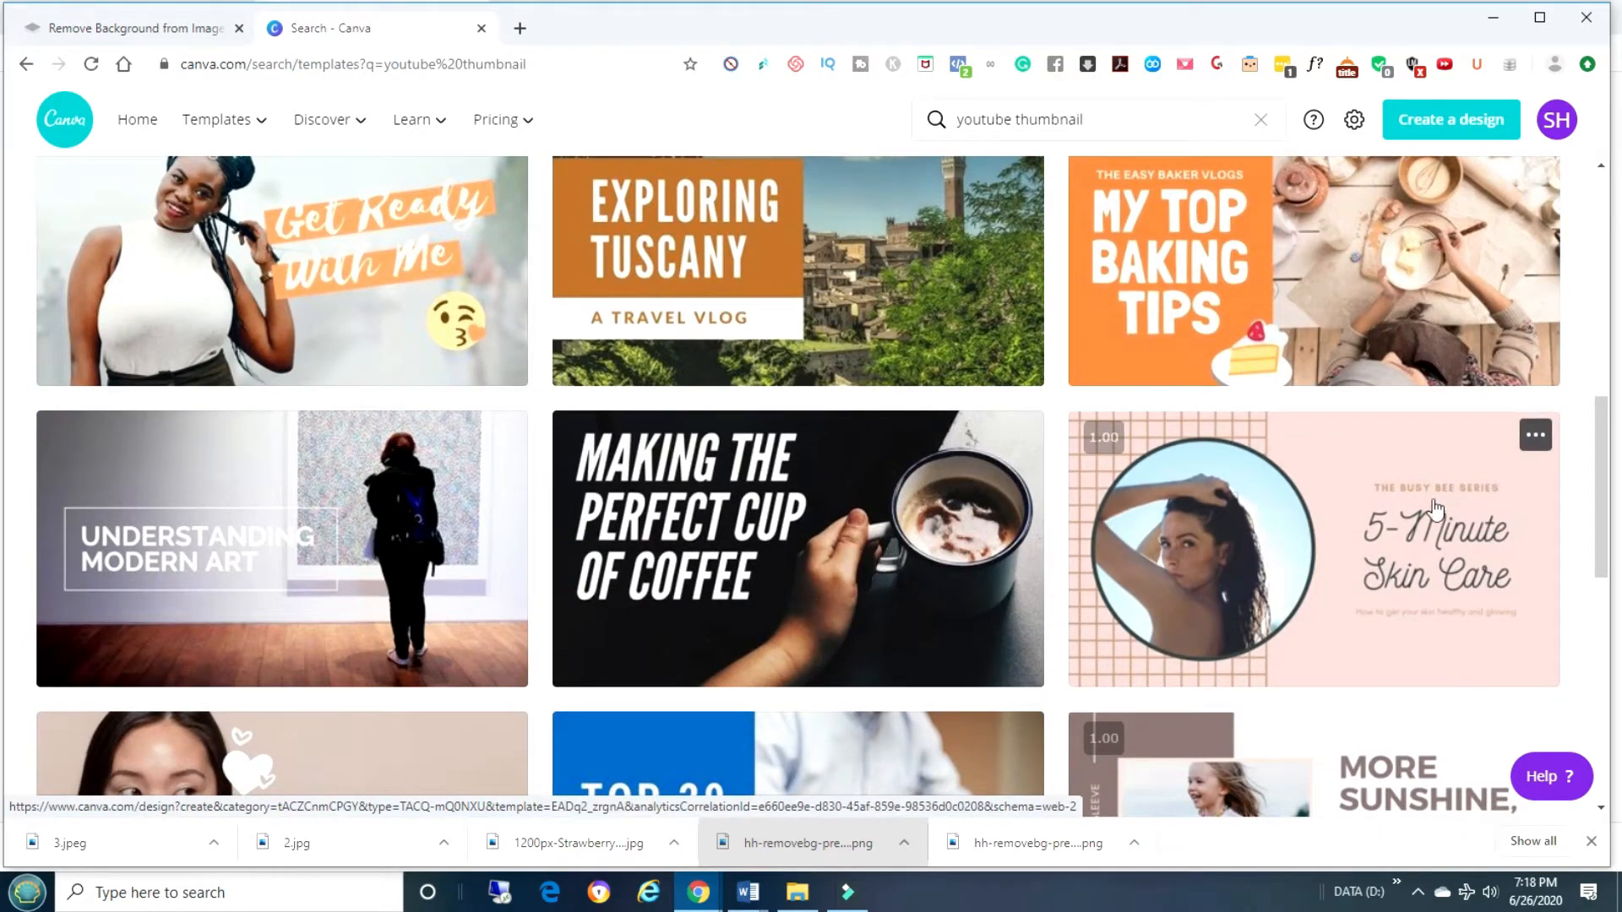
{"action": "left_click", "coordinate": [1425, 470]}
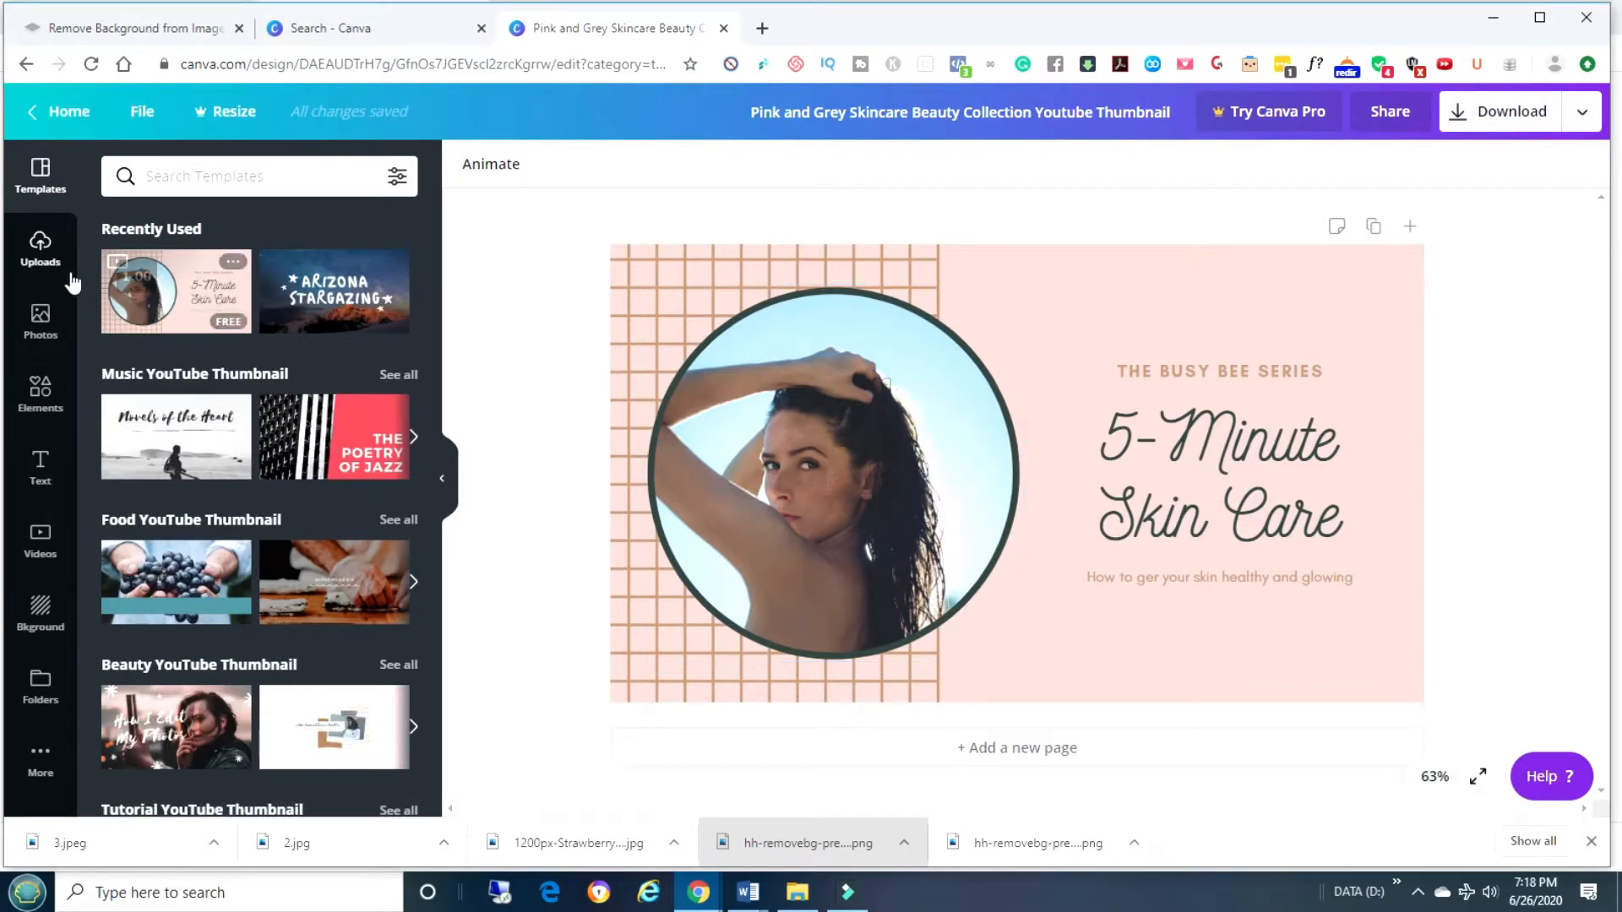
Drag the uploaded portrait photo from Uploads into the circle frame, then select the page background.
{"action": "left_click", "coordinate": [41, 268]}
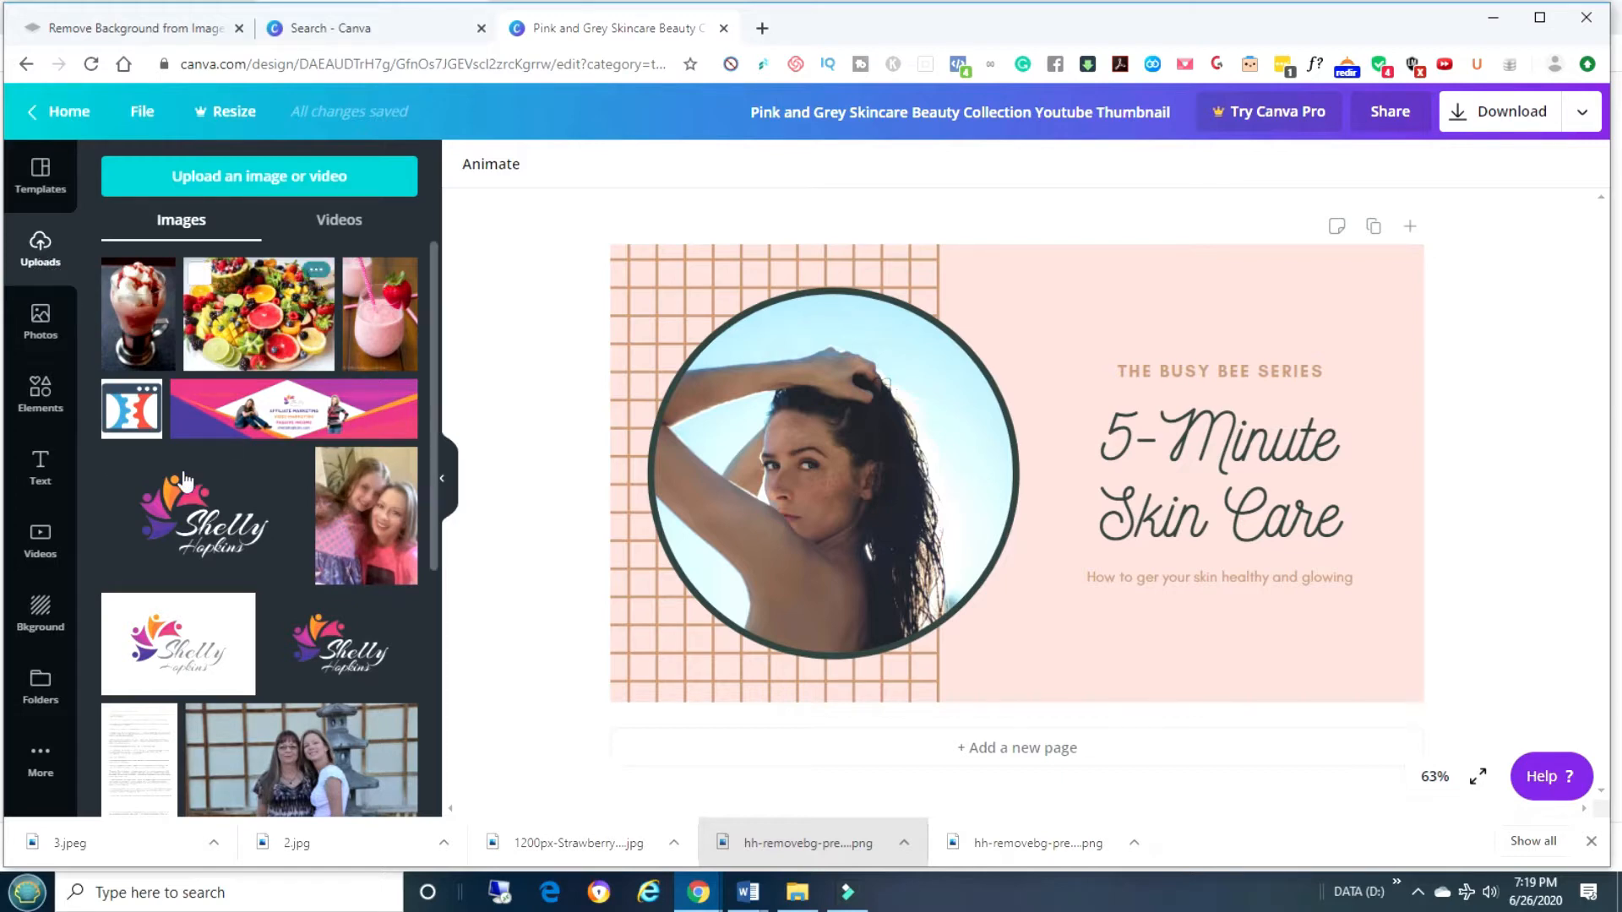
{"action": "scroll", "coordinate": [185, 482], "scroll_direction": "down", "scroll_amount": 5}
{"action": "left_click_drag", "start_coordinate": [150, 734], "coordinate": [760, 393]}
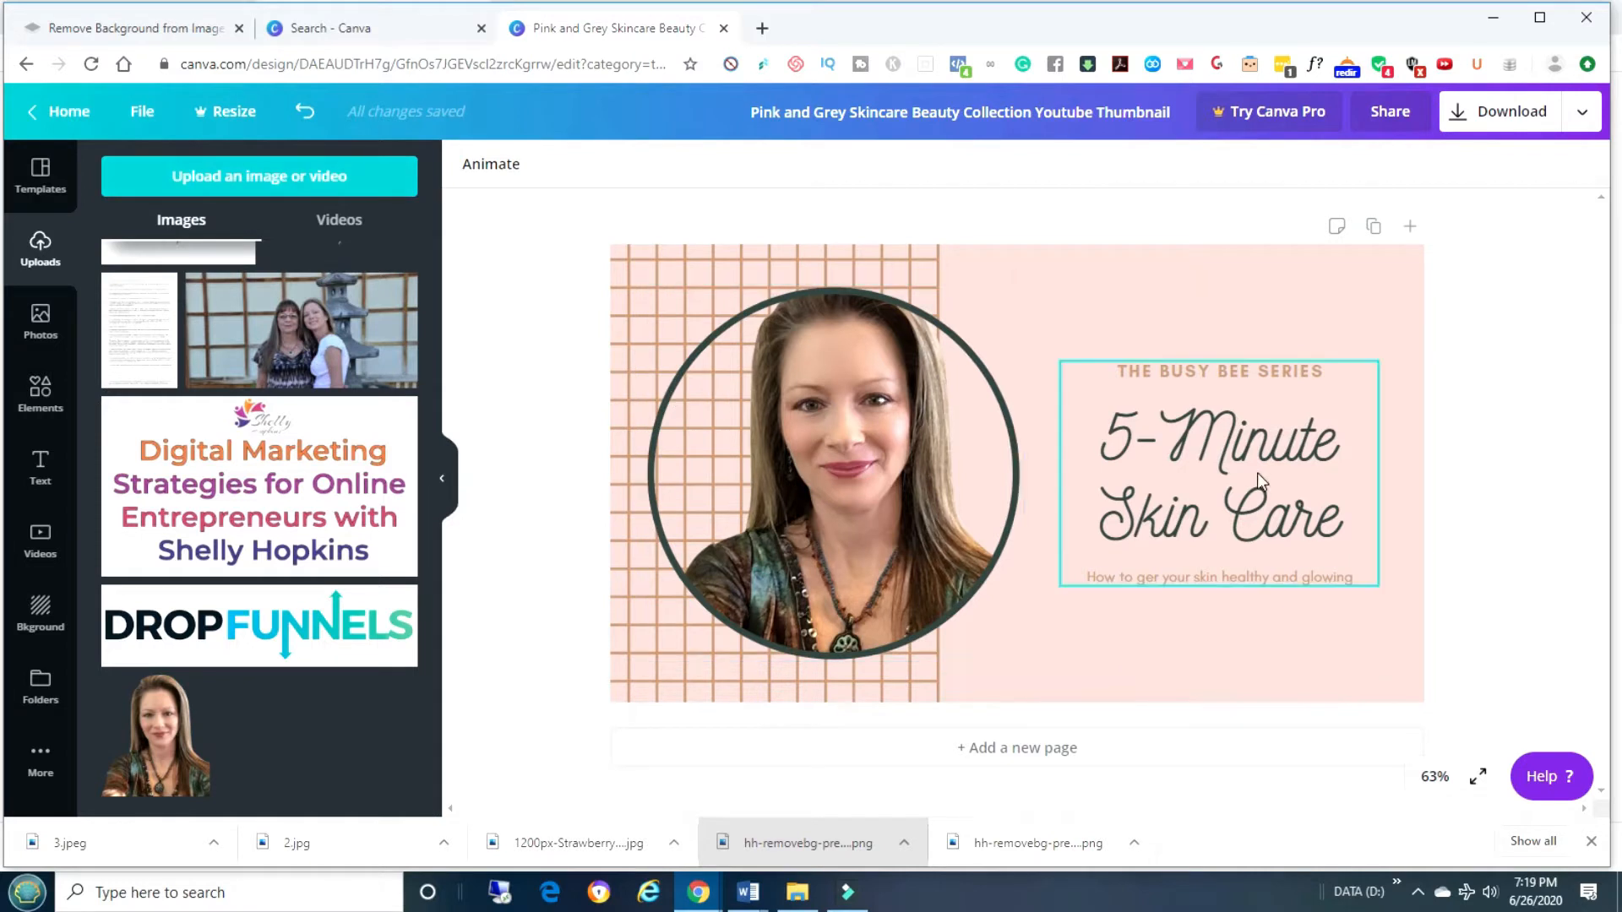
{"action": "left_click", "coordinate": [1255, 436]}
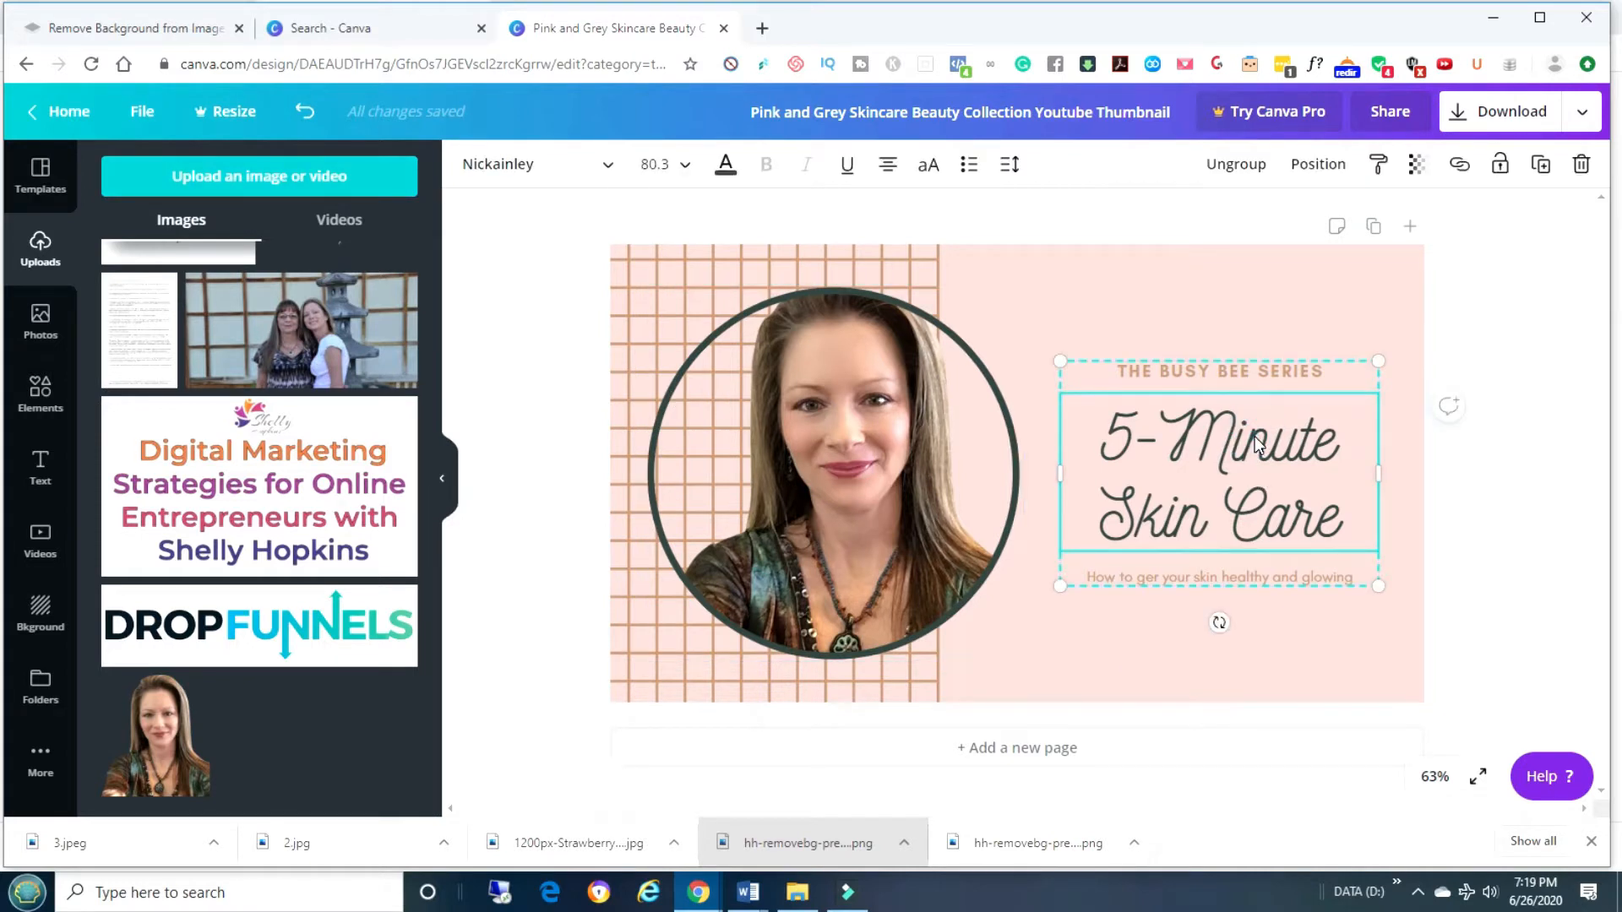
{"action": "left_click", "coordinate": [1250, 306]}
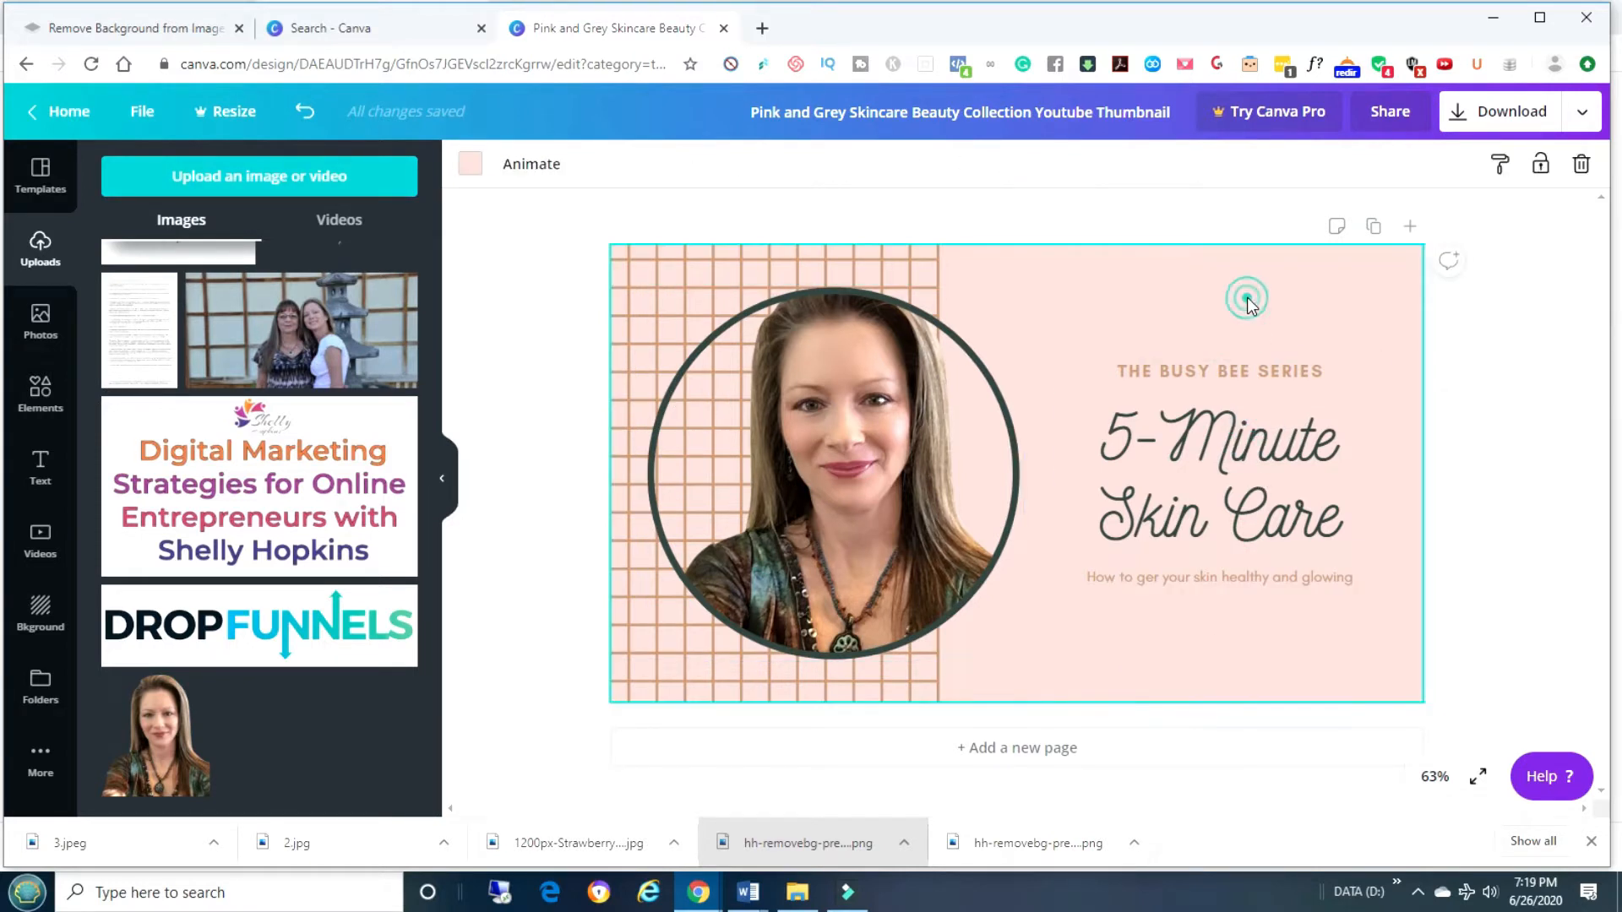
Set the page background colour to the default purple swatch.
{"action": "left_click", "coordinate": [473, 166]}
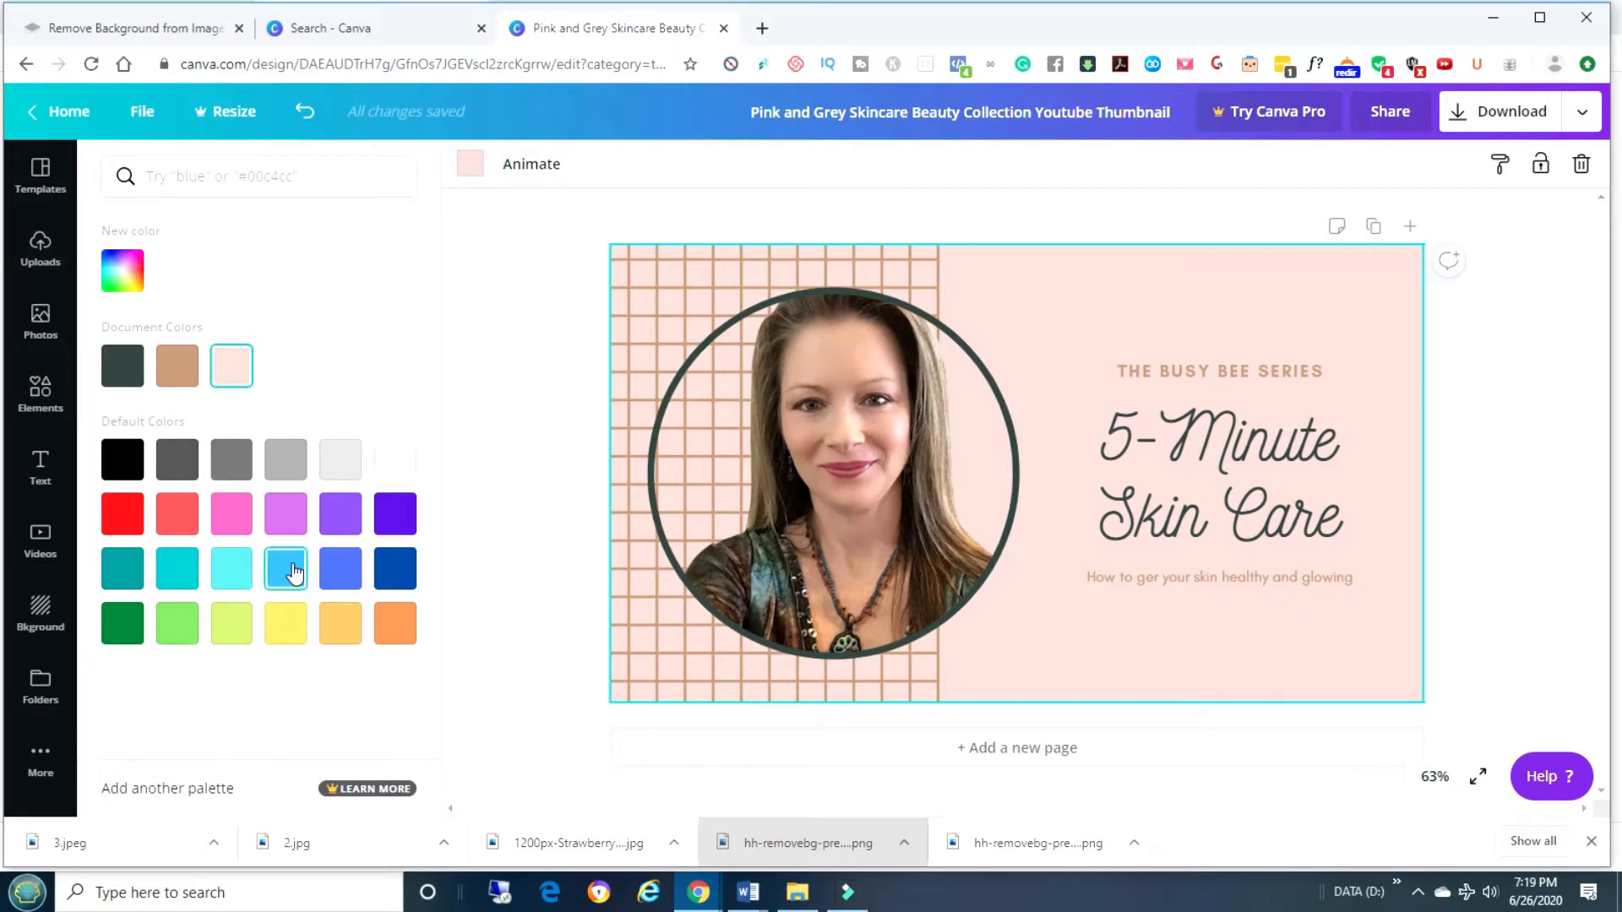
{"action": "left_click", "coordinate": [339, 513]}
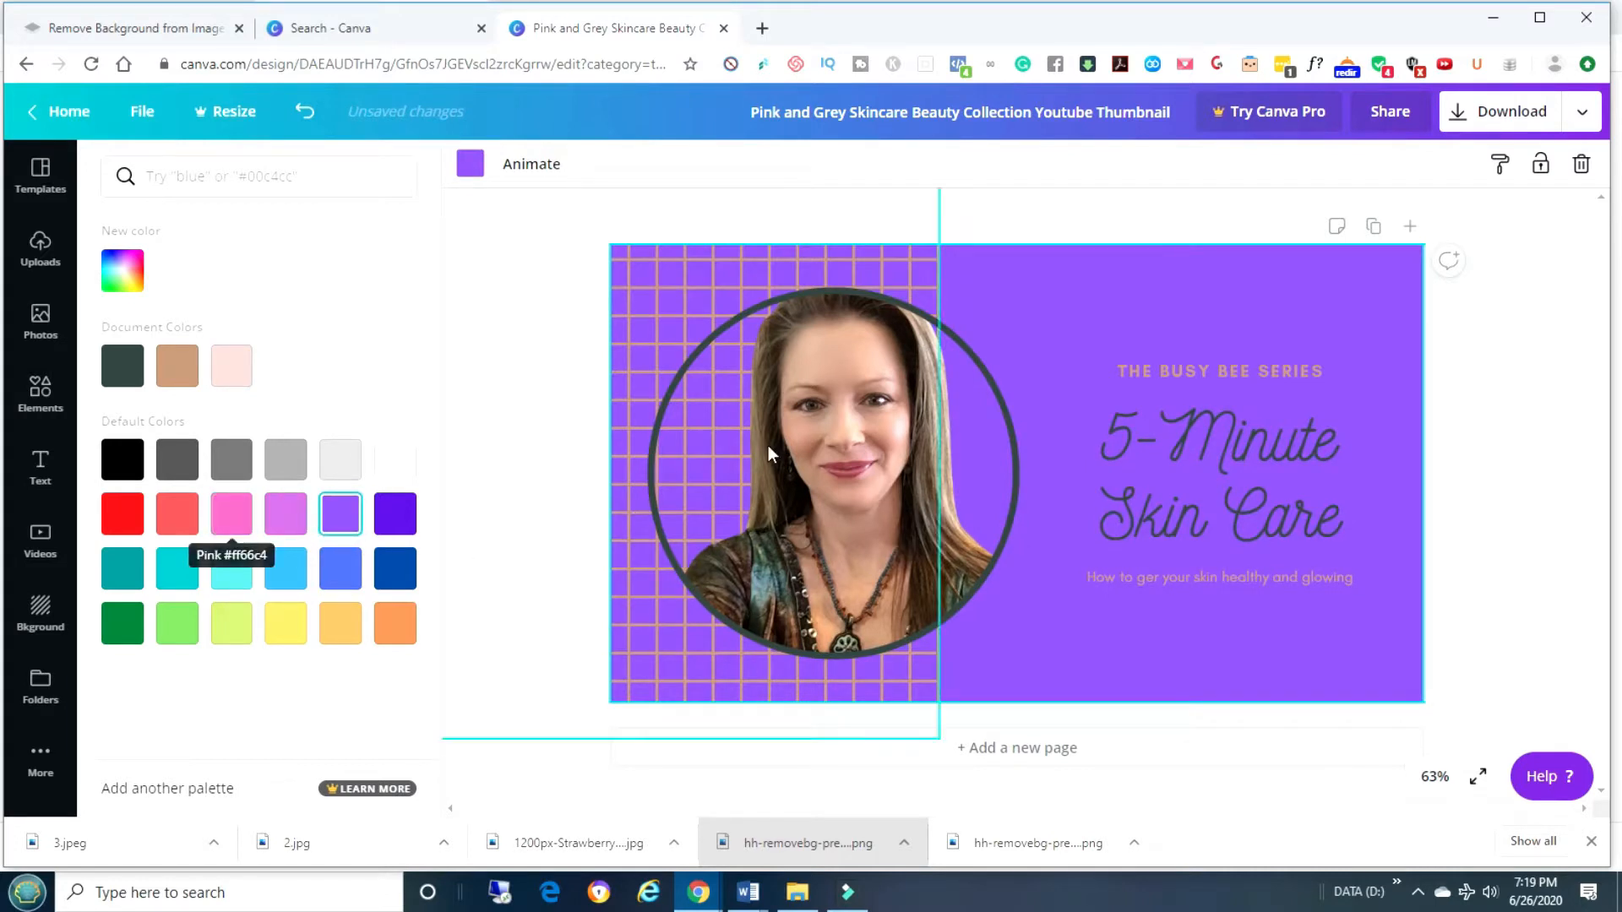
{"action": "left_click", "coordinate": [1225, 413]}
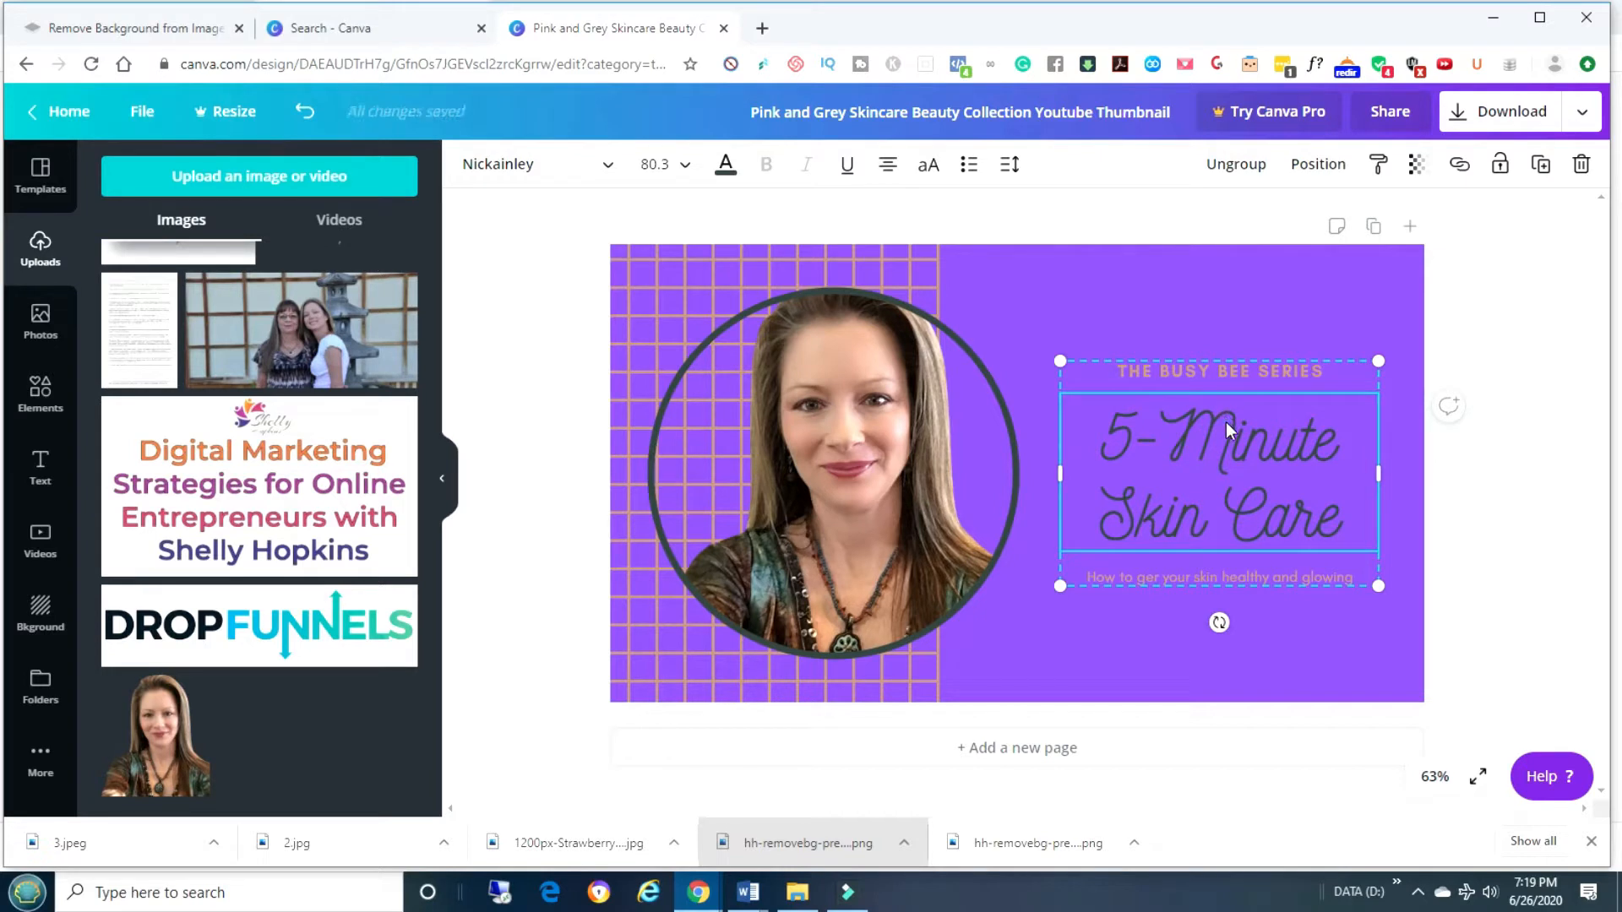
Replace the '5-Minute Skin Care' heading with the creator's full name and select that text.
{"action": "double_click", "coordinate": [1225, 423]}
{"action": "left_click", "coordinate": [1359, 510]}
{"action": "key", "text": "BackSpace"}
{"action": "key", "text": "BackSpace"}
{"action": "key", "text": "BackSpace"}
{"action": "key", "text": "BackSpace"}
{"action": "key", "text": "BackSpace"}
{"action": "key", "text": "BackSpace"}
{"action": "key", "text": "BackSpace"}
{"action": "key", "text": "BackSpace"}
{"action": "key", "text": "BackSpace"}
{"action": "key", "text": "BackSpace"}
{"action": "key", "text": "BackSpace"}
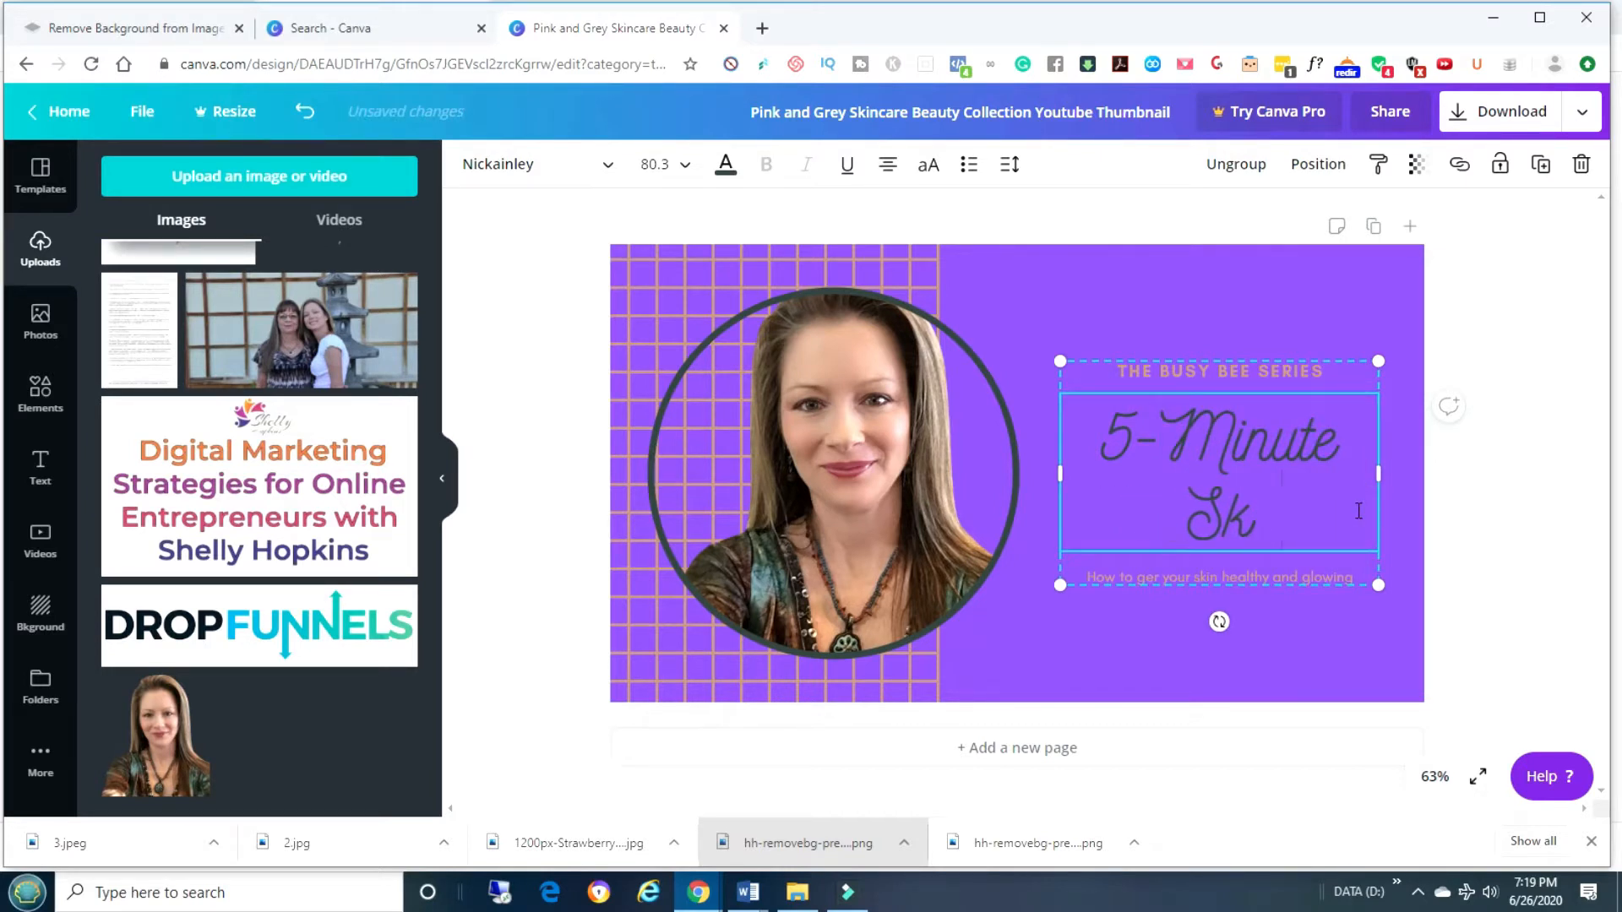
{"action": "key", "text": "BackSpace"}
{"action": "key", "text": "BackSpace"}
{"action": "key", "text": "BackSpace"}
{"action": "key", "text": "BackSpace"}
{"action": "key", "text": "BackSpace"}
{"action": "key", "text": "BackSpace"}
{"action": "key", "text": "BackSpace"}
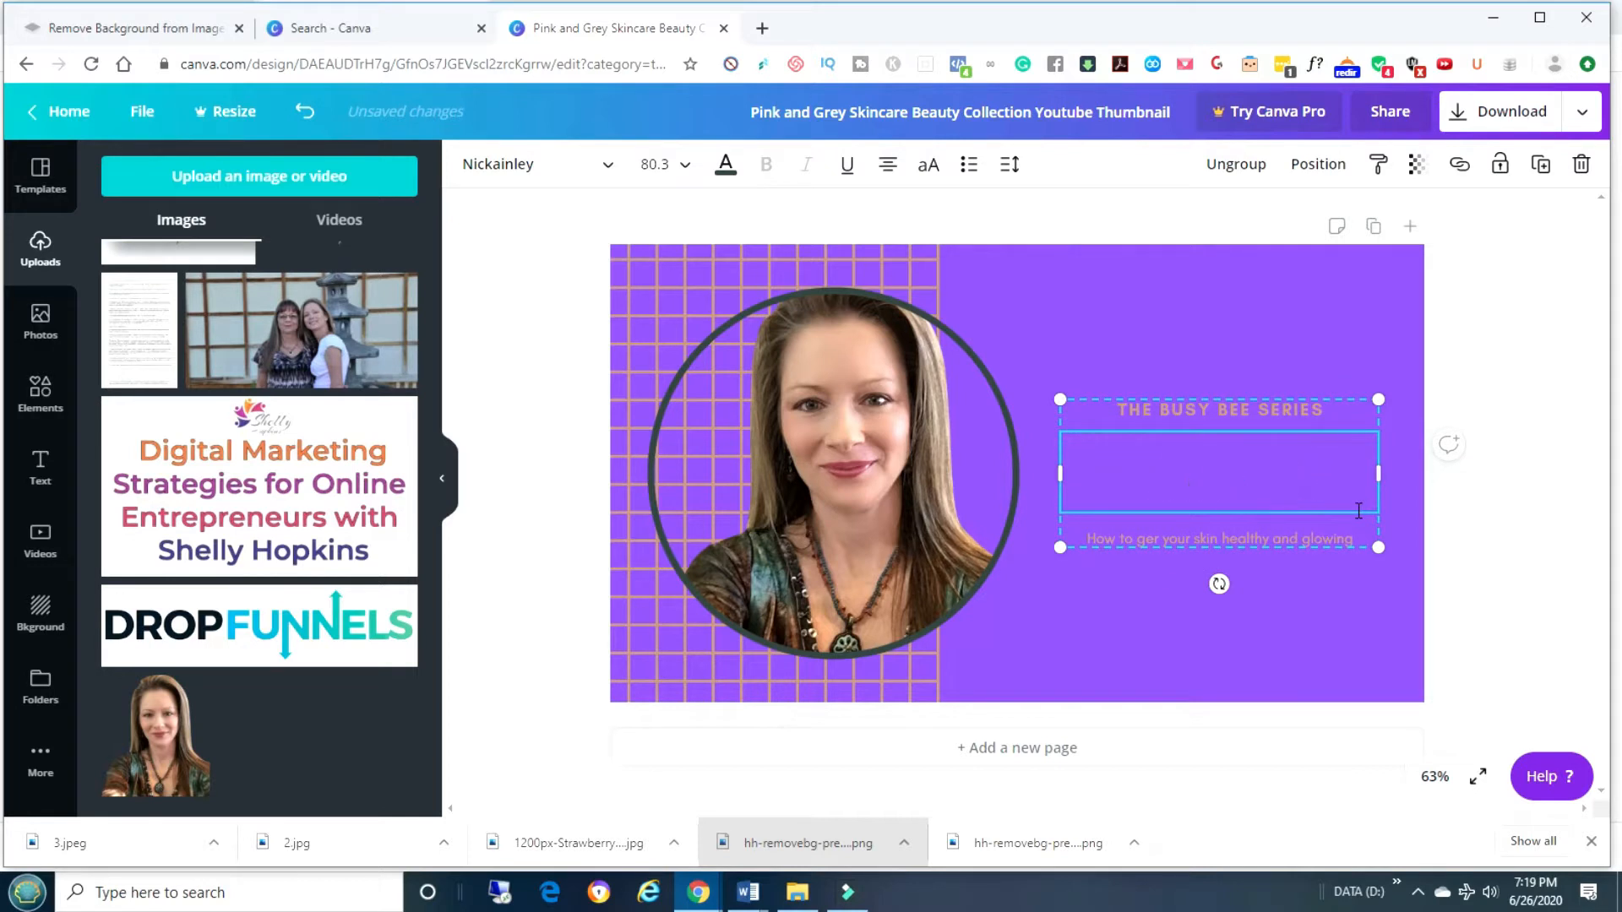
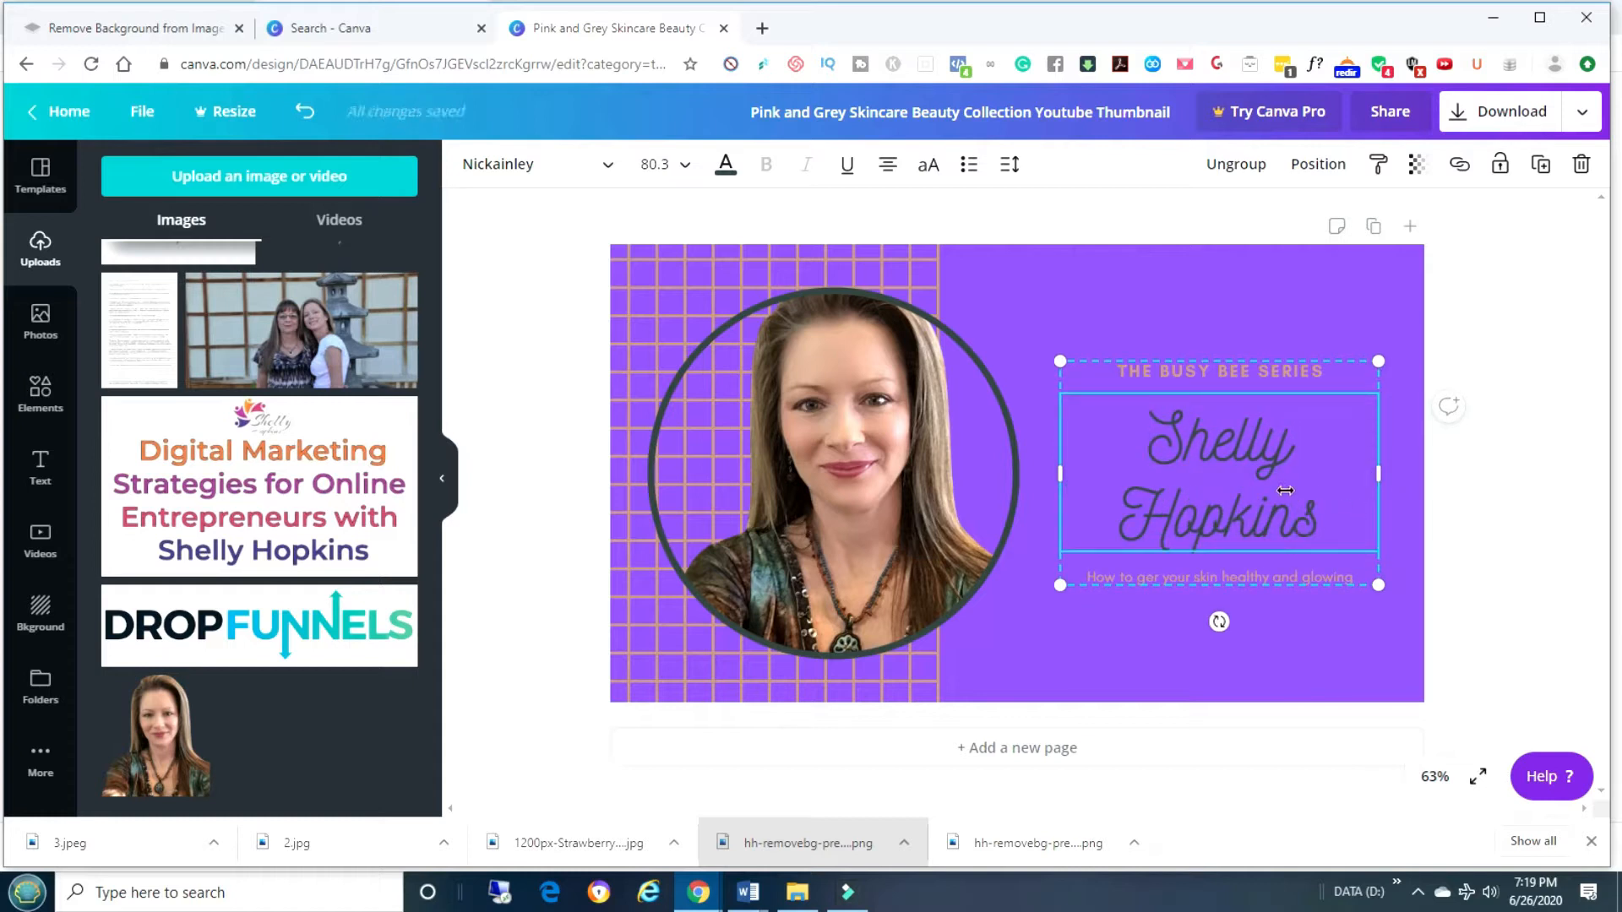
{"action": "left_click_drag", "start_coordinate": [1175, 427], "coordinate": [1357, 480]}
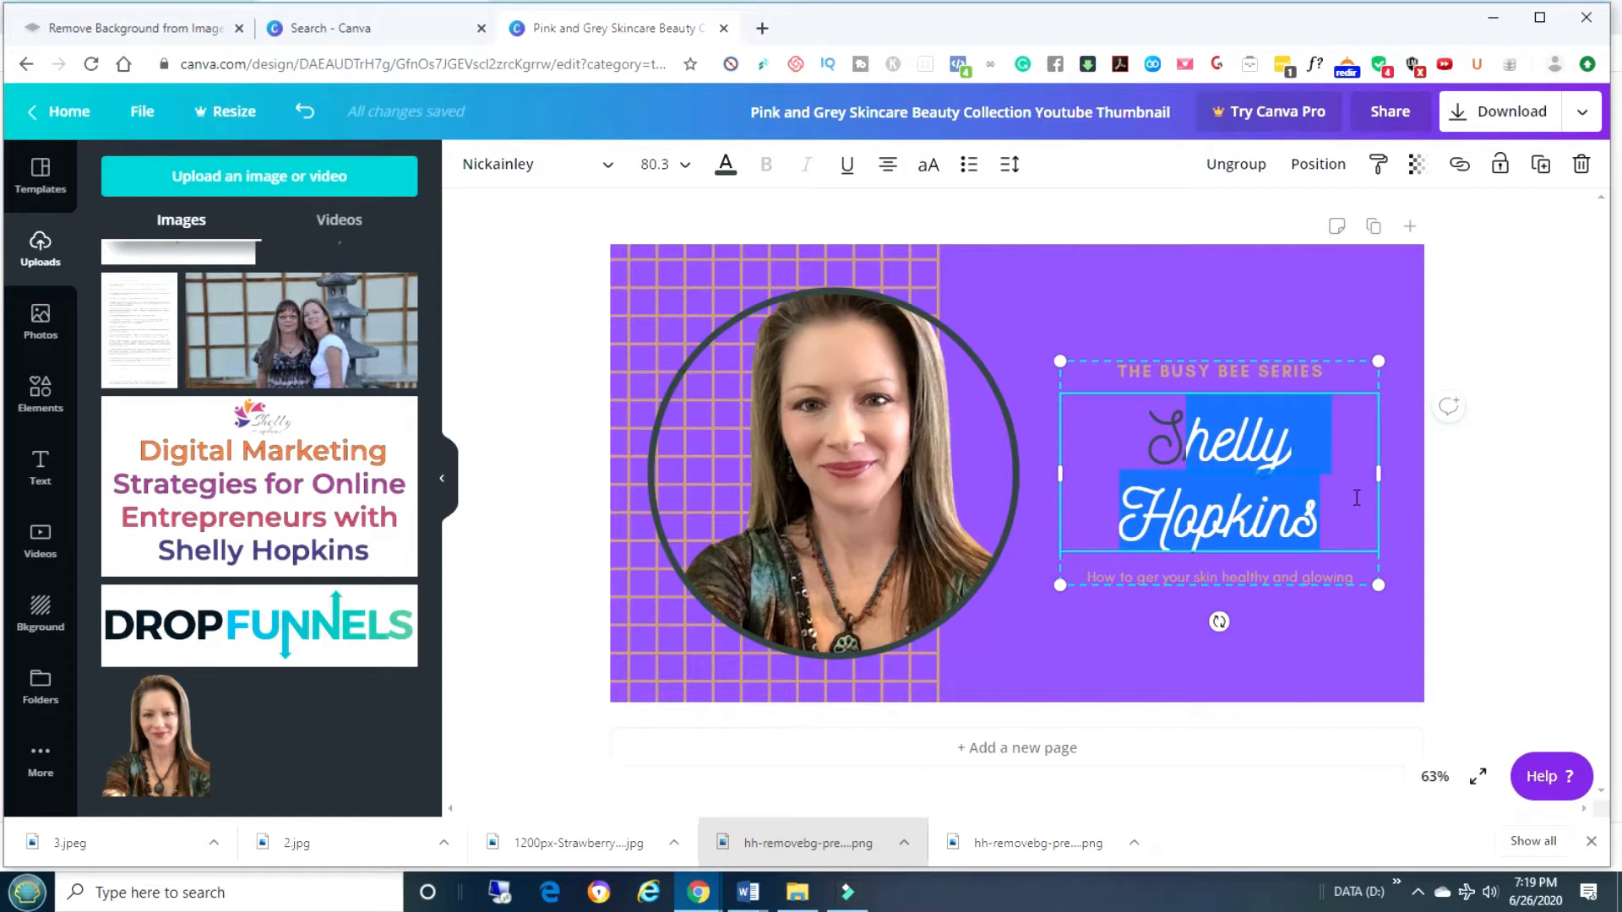
{"action": "left_click", "coordinate": [1155, 453]}
{"action": "triple_click", "coordinate": [1132, 431]}
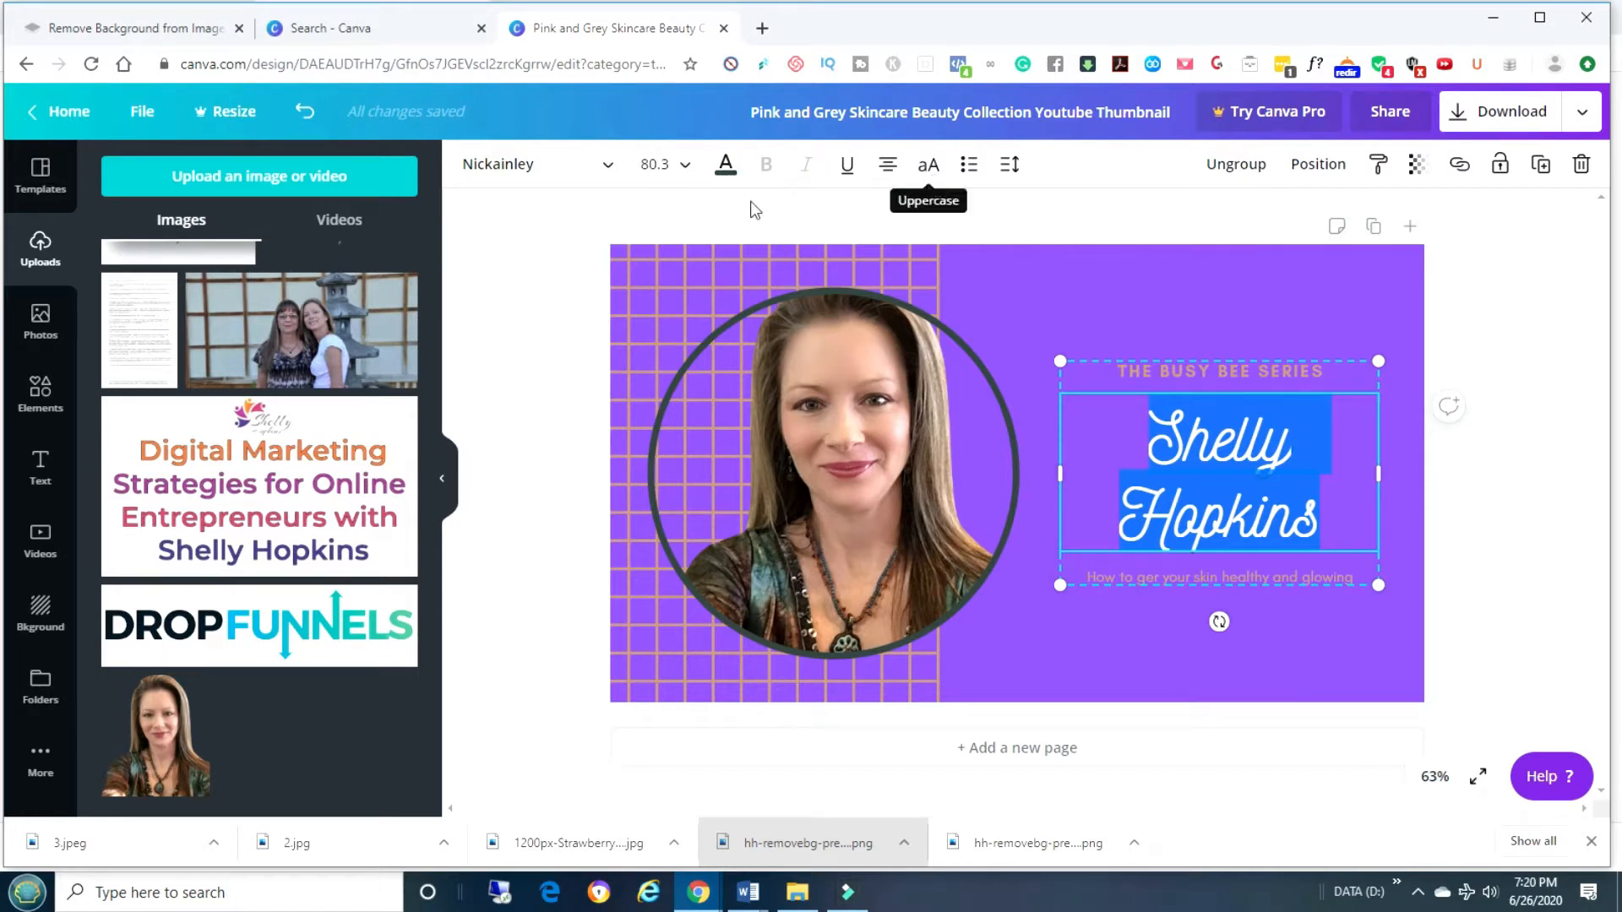
Give the name title the Alice font and a white text colour.
{"action": "left_click", "coordinate": [593, 174]}
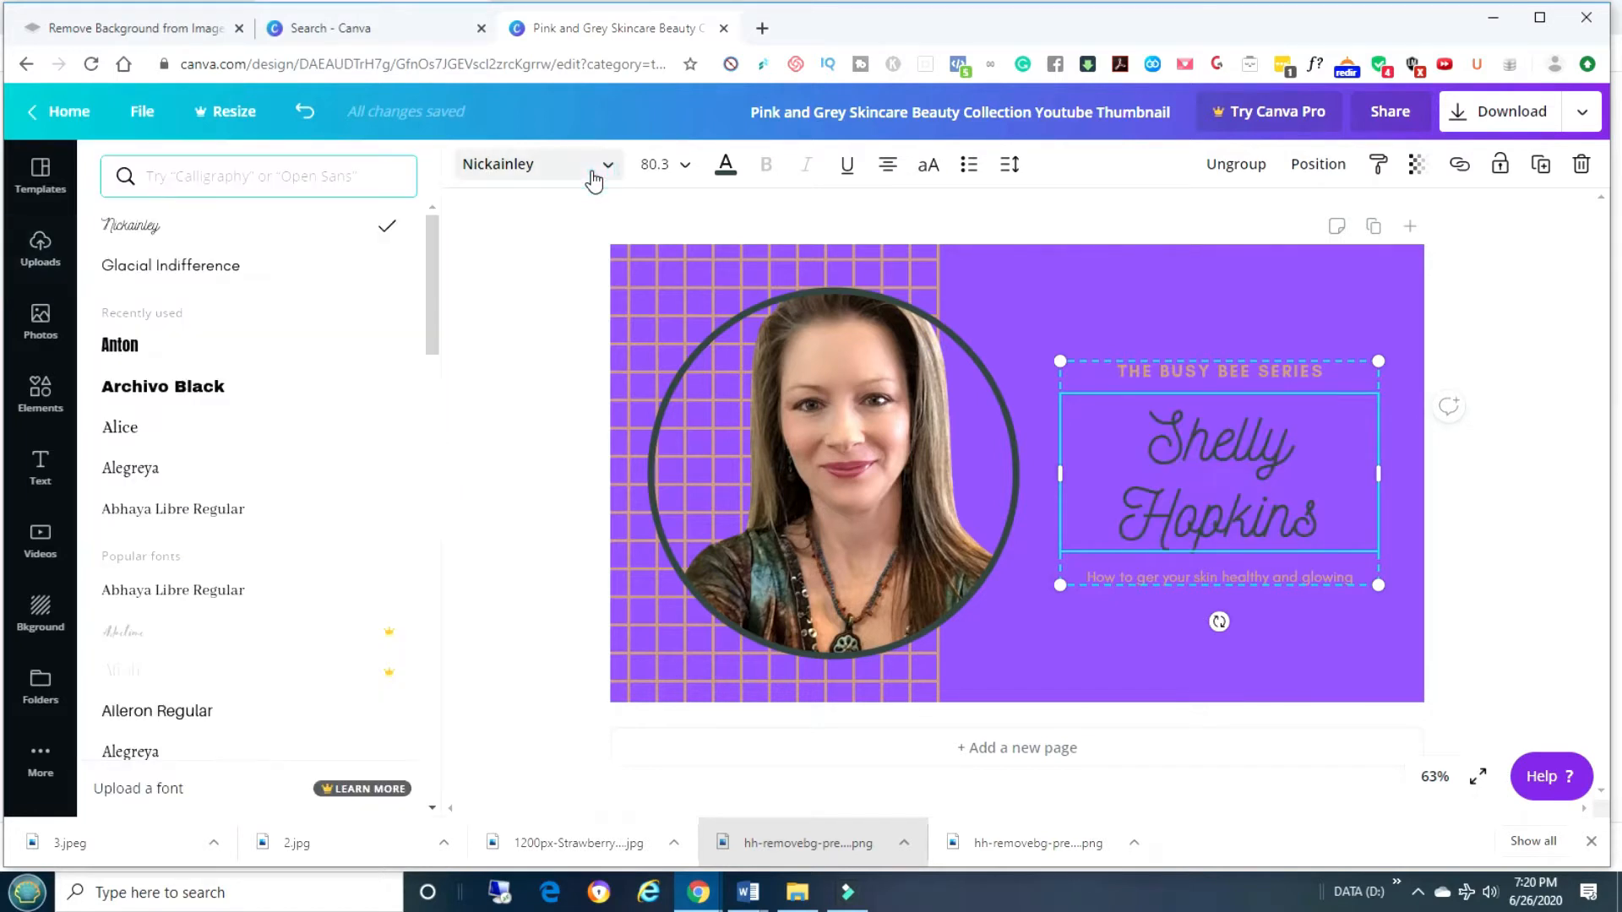
{"action": "left_click", "coordinate": [126, 431]}
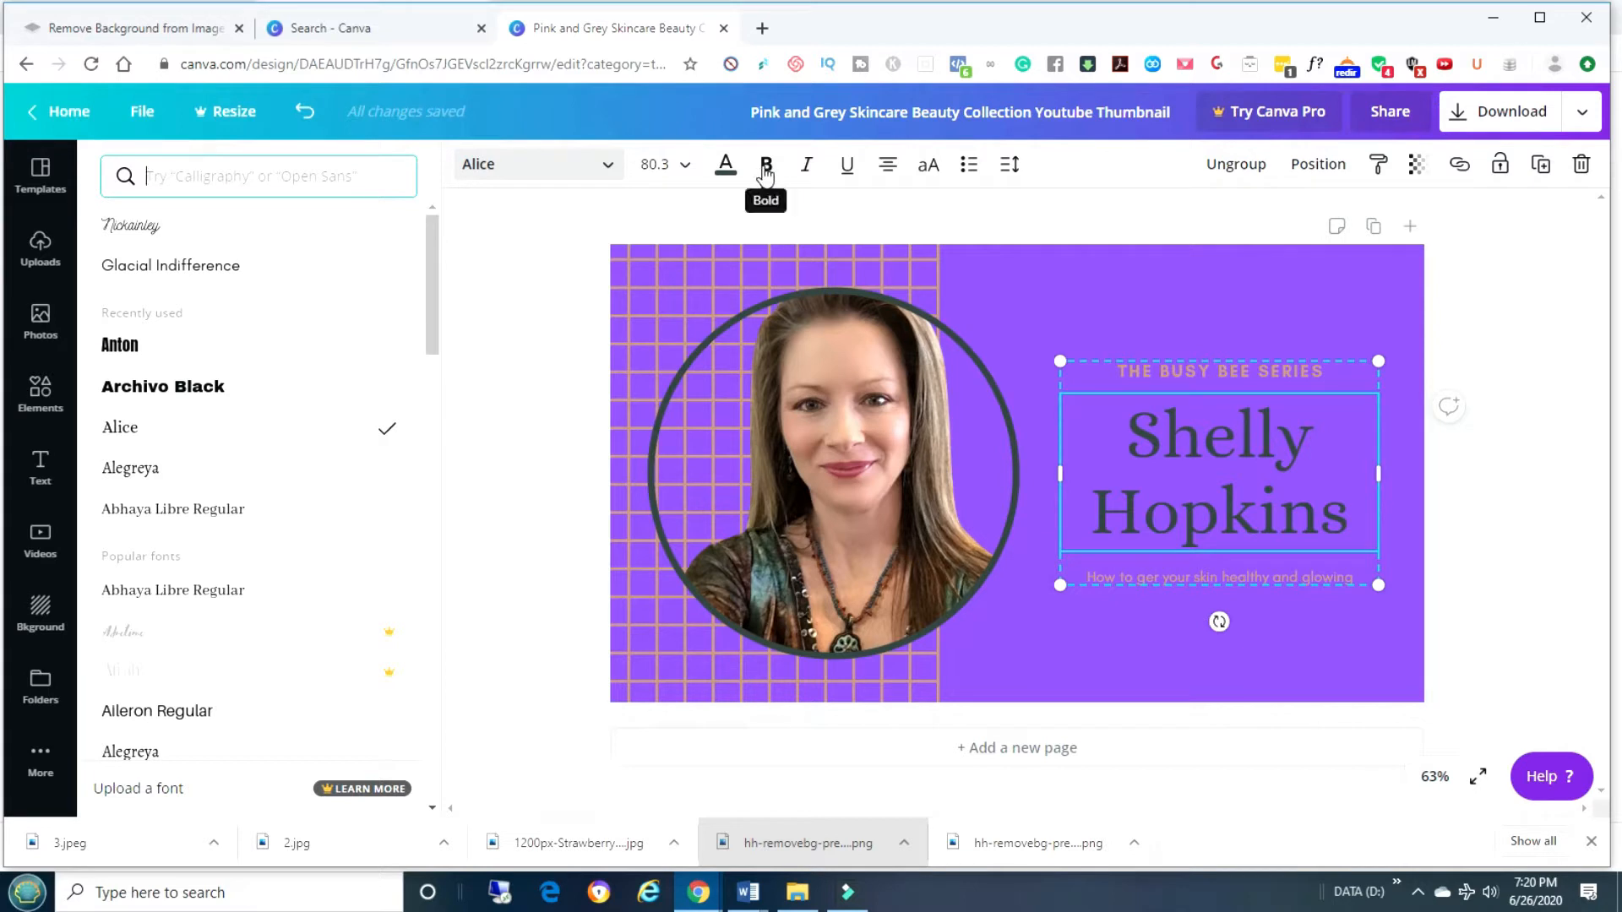
{"action": "left_click", "coordinate": [725, 169]}
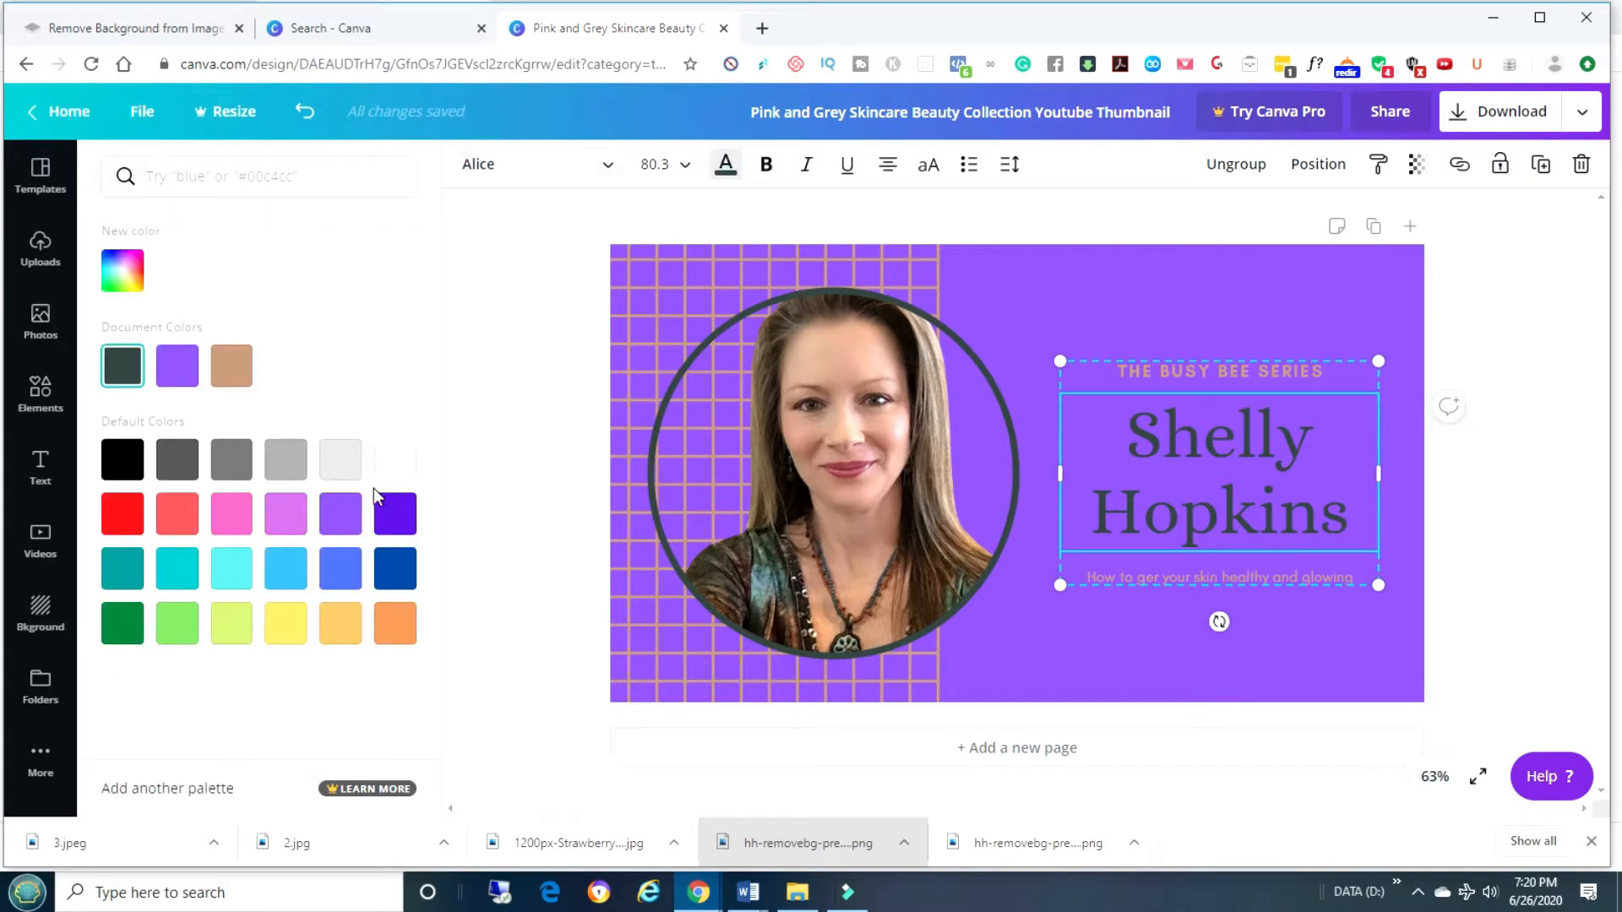
{"action": "left_click", "coordinate": [395, 459]}
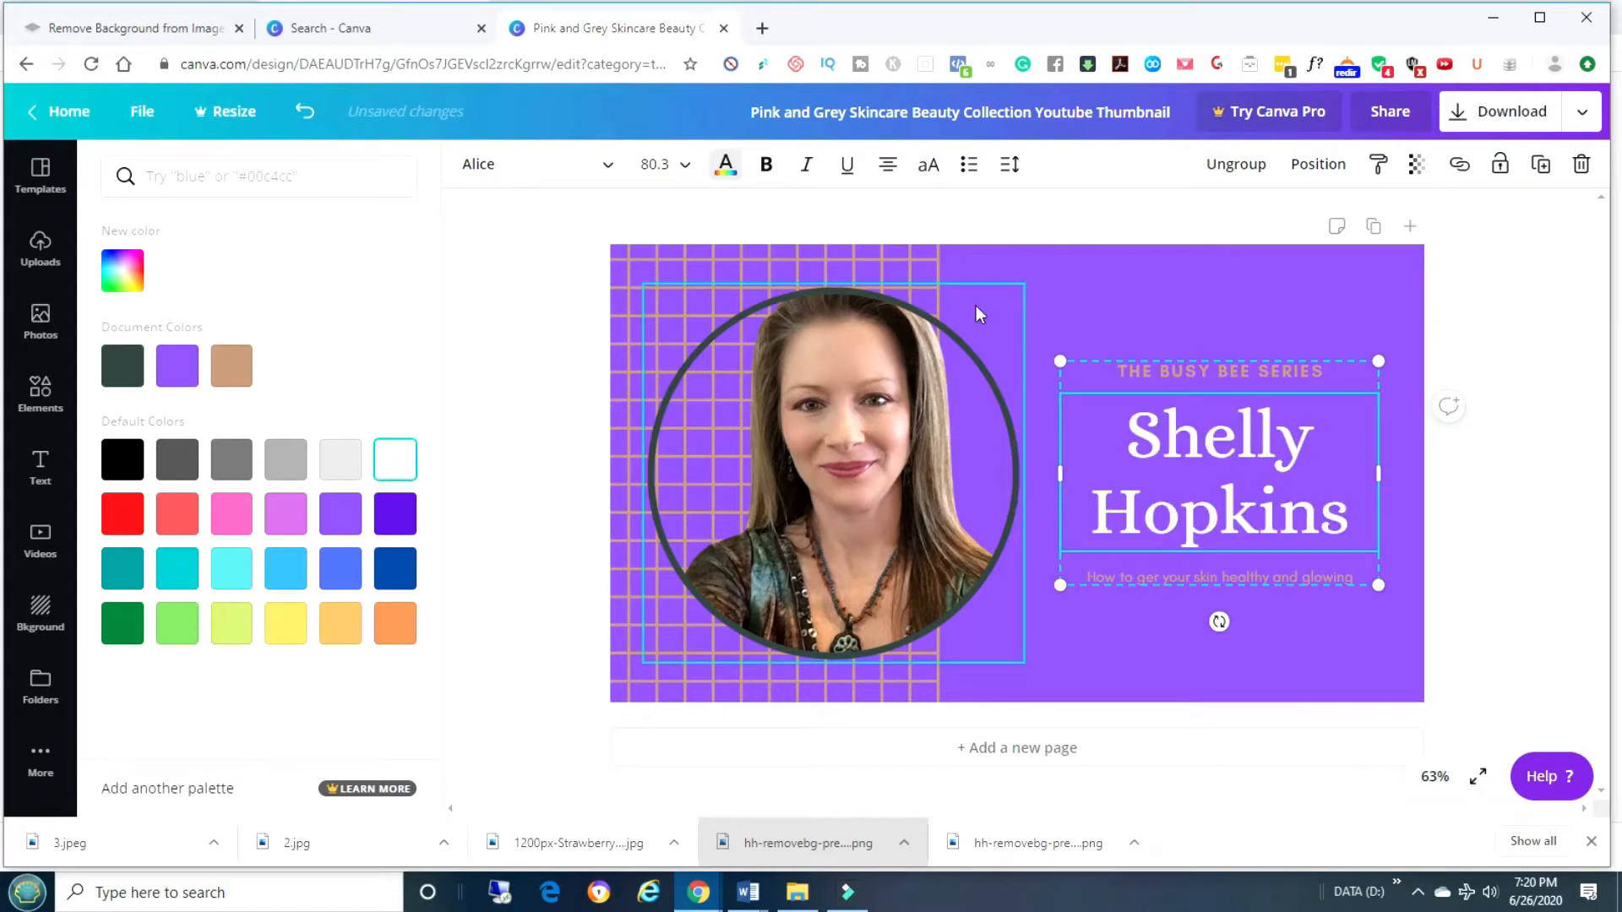
{"action": "left_click", "coordinate": [1062, 291]}
{"action": "left_click", "coordinate": [1168, 372]}
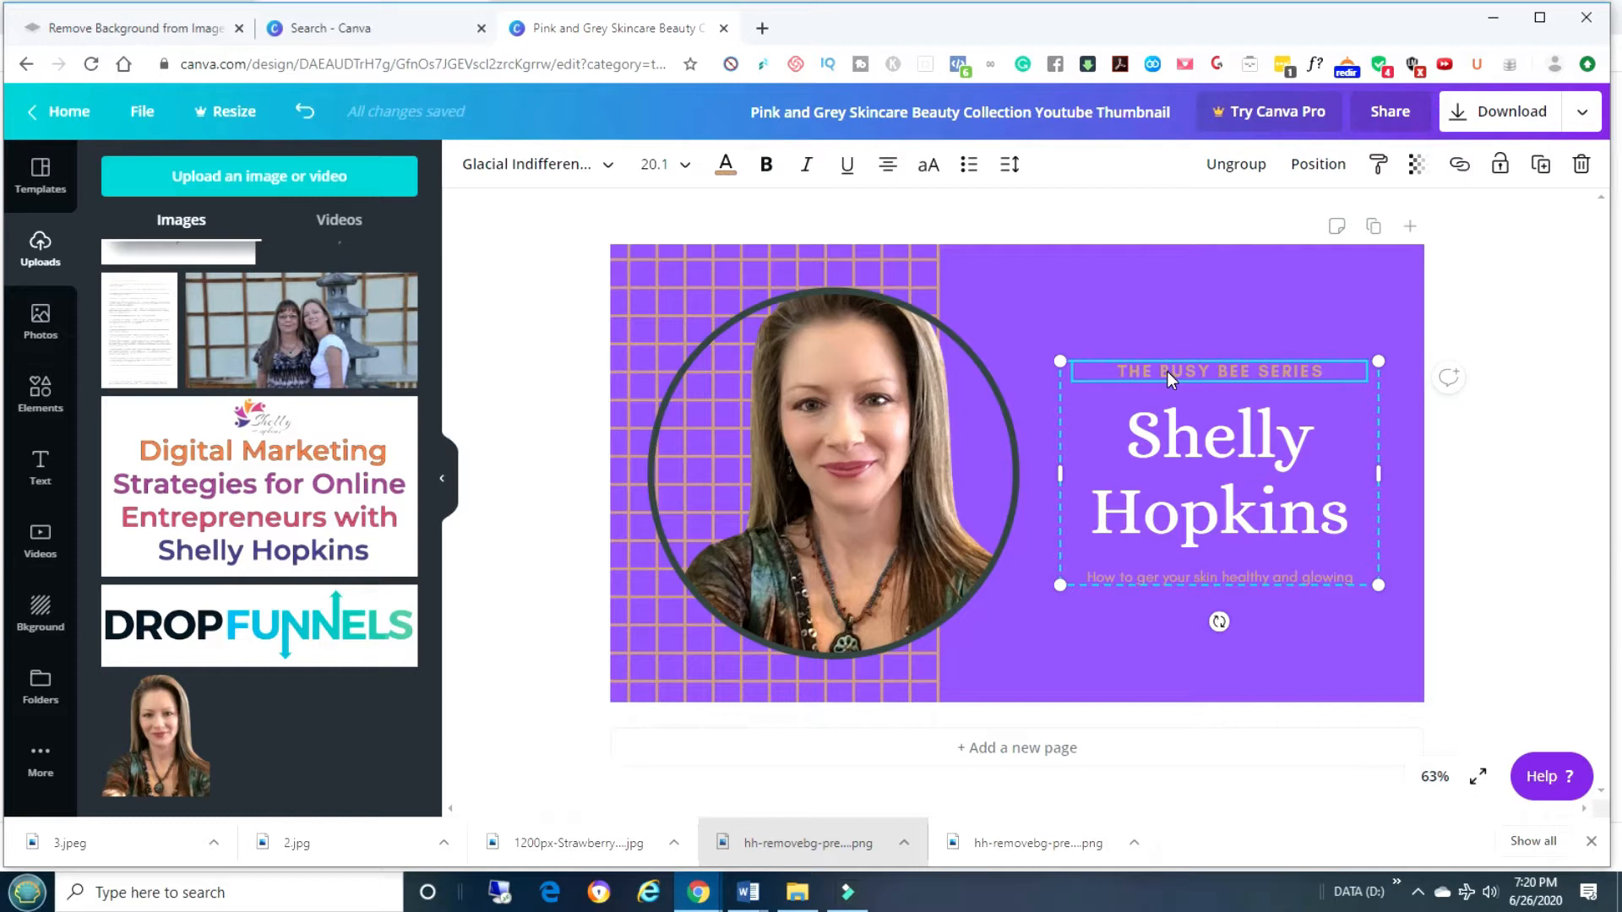
Delete THE BUSY BEE SERIES subtitle and the healthy-and-glowing subtitle line.
{"action": "key", "text": "Delete"}
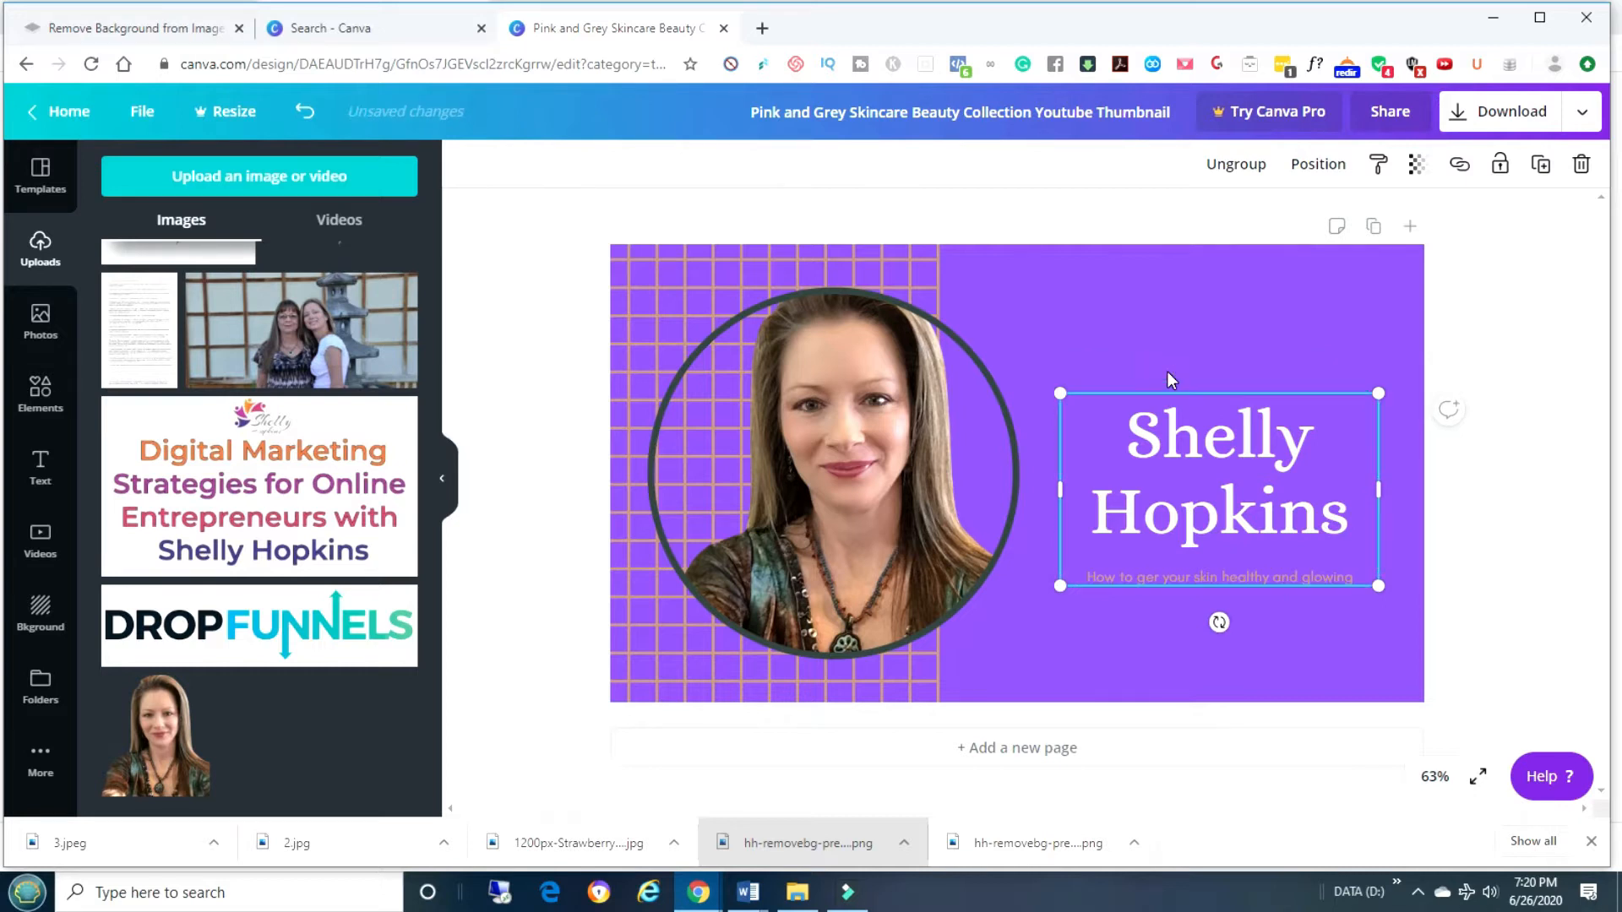
{"action": "left_click", "coordinate": [1205, 578]}
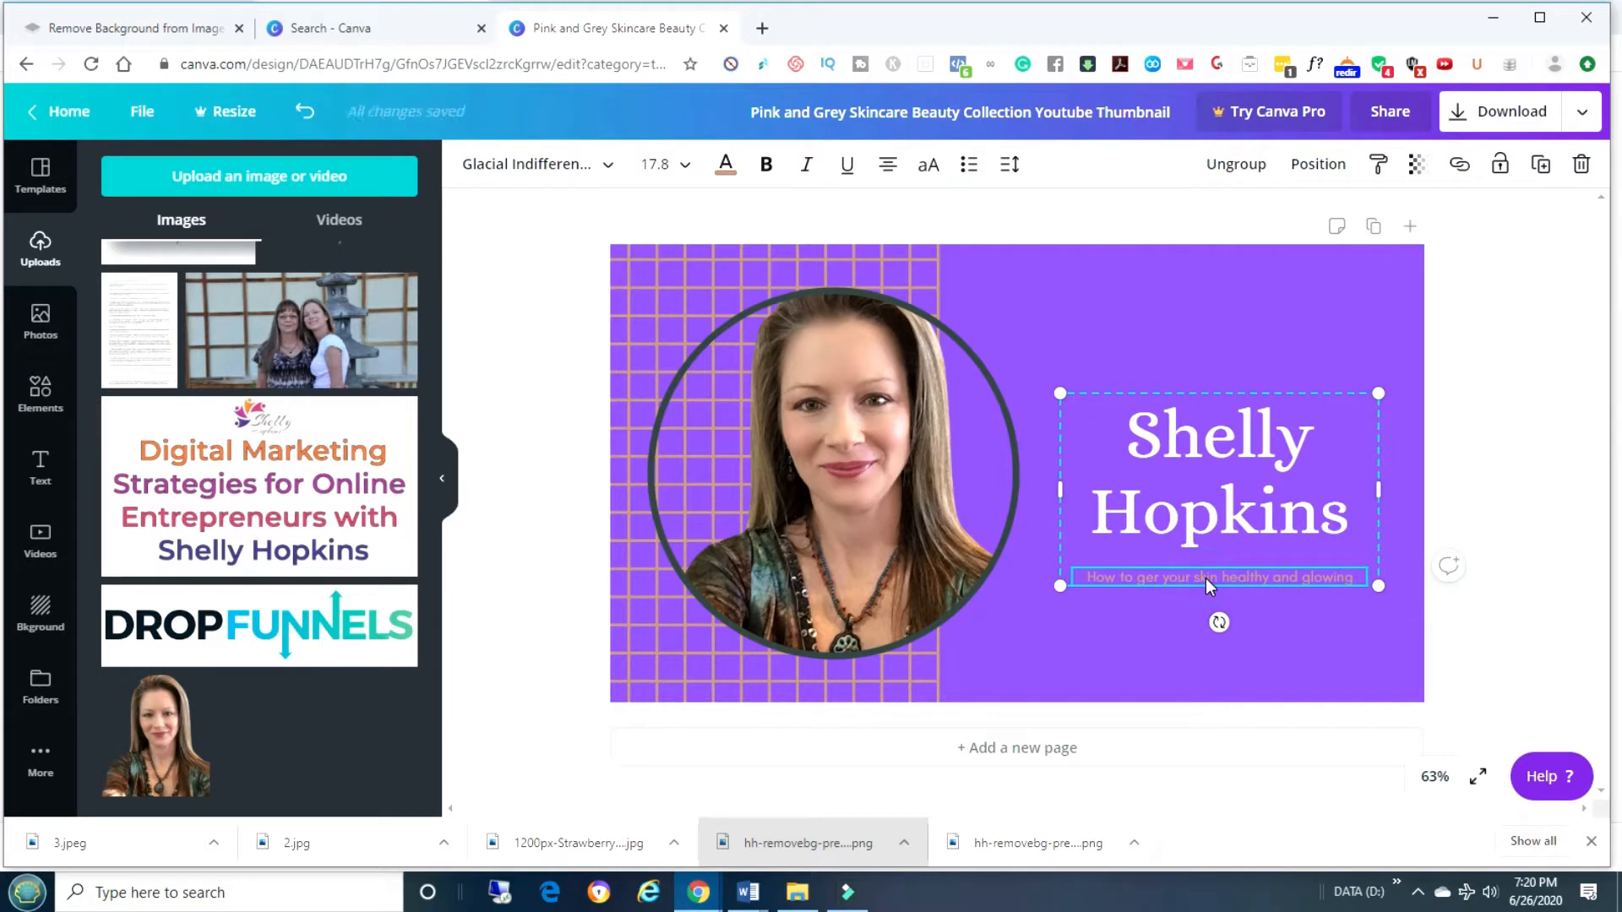
{"action": "key", "text": "Delete"}
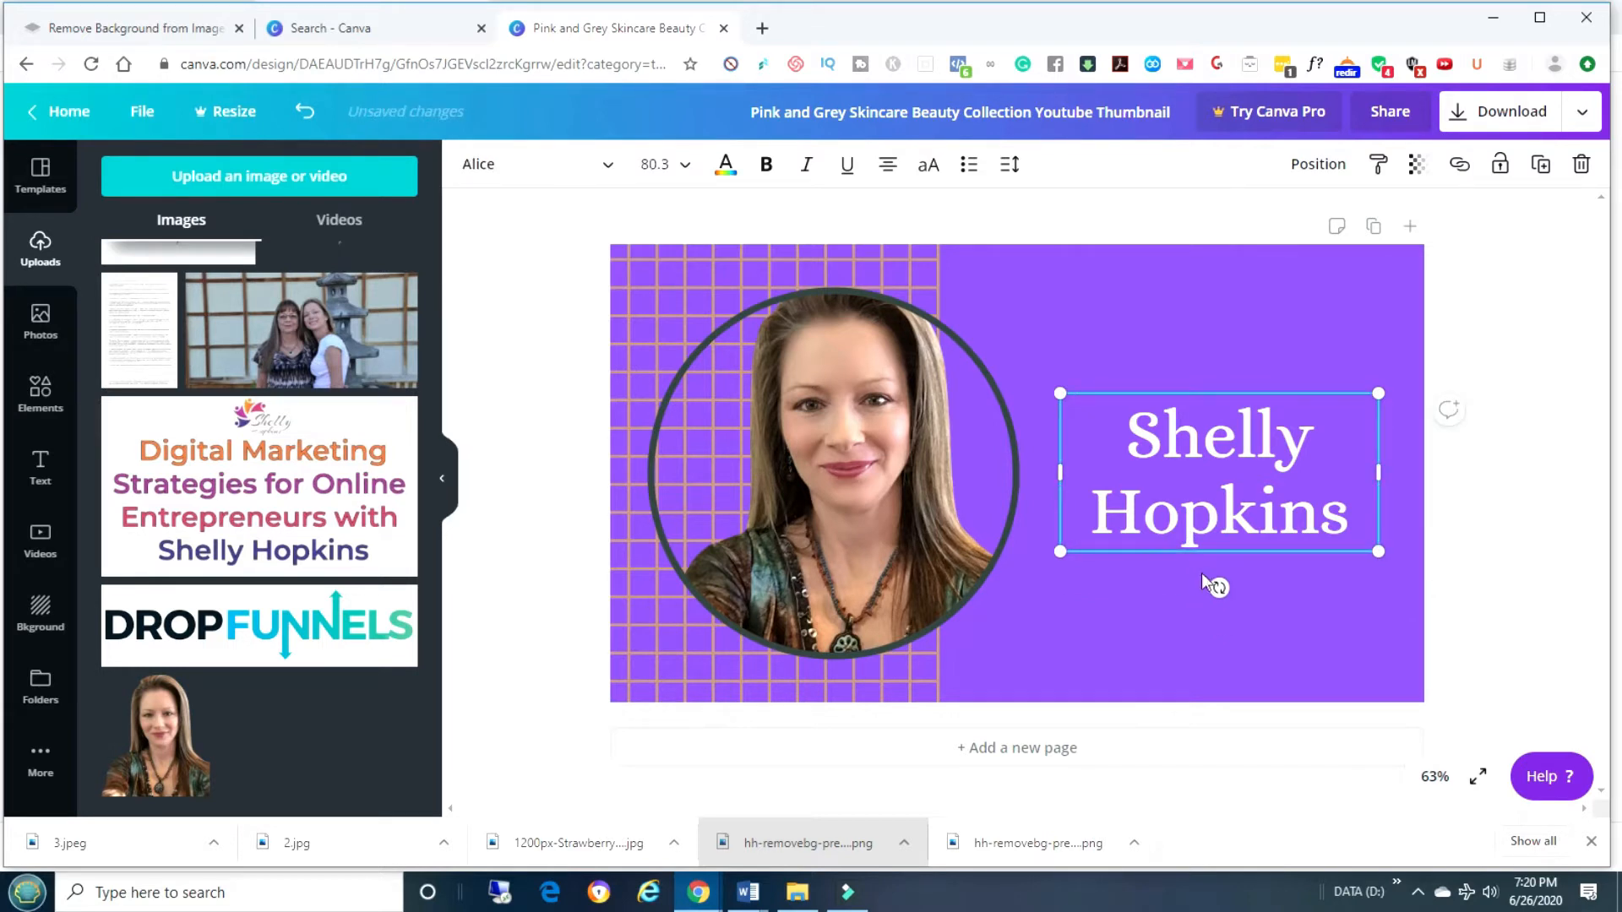
Change the name text to 'Aliens' and move it higher on the right.
{"action": "double_click", "coordinate": [1342, 508]}
{"action": "left_click", "coordinate": [1348, 511]}
{"action": "key", "text": "BackSpace"}
{"action": "key", "text": "BackSpace"}
{"action": "key", "text": "BackSpace"}
{"action": "key", "text": "BackSpace"}
{"action": "key", "text": "BackSpace"}
{"action": "key", "text": "BackSpace"}
{"action": "key", "text": "BackSpace"}
{"action": "key", "text": "BackSpace"}
{"action": "key", "text": "BackSpace"}
{"action": "key", "text": "BackSpace"}
{"action": "key", "text": "BackSpace"}
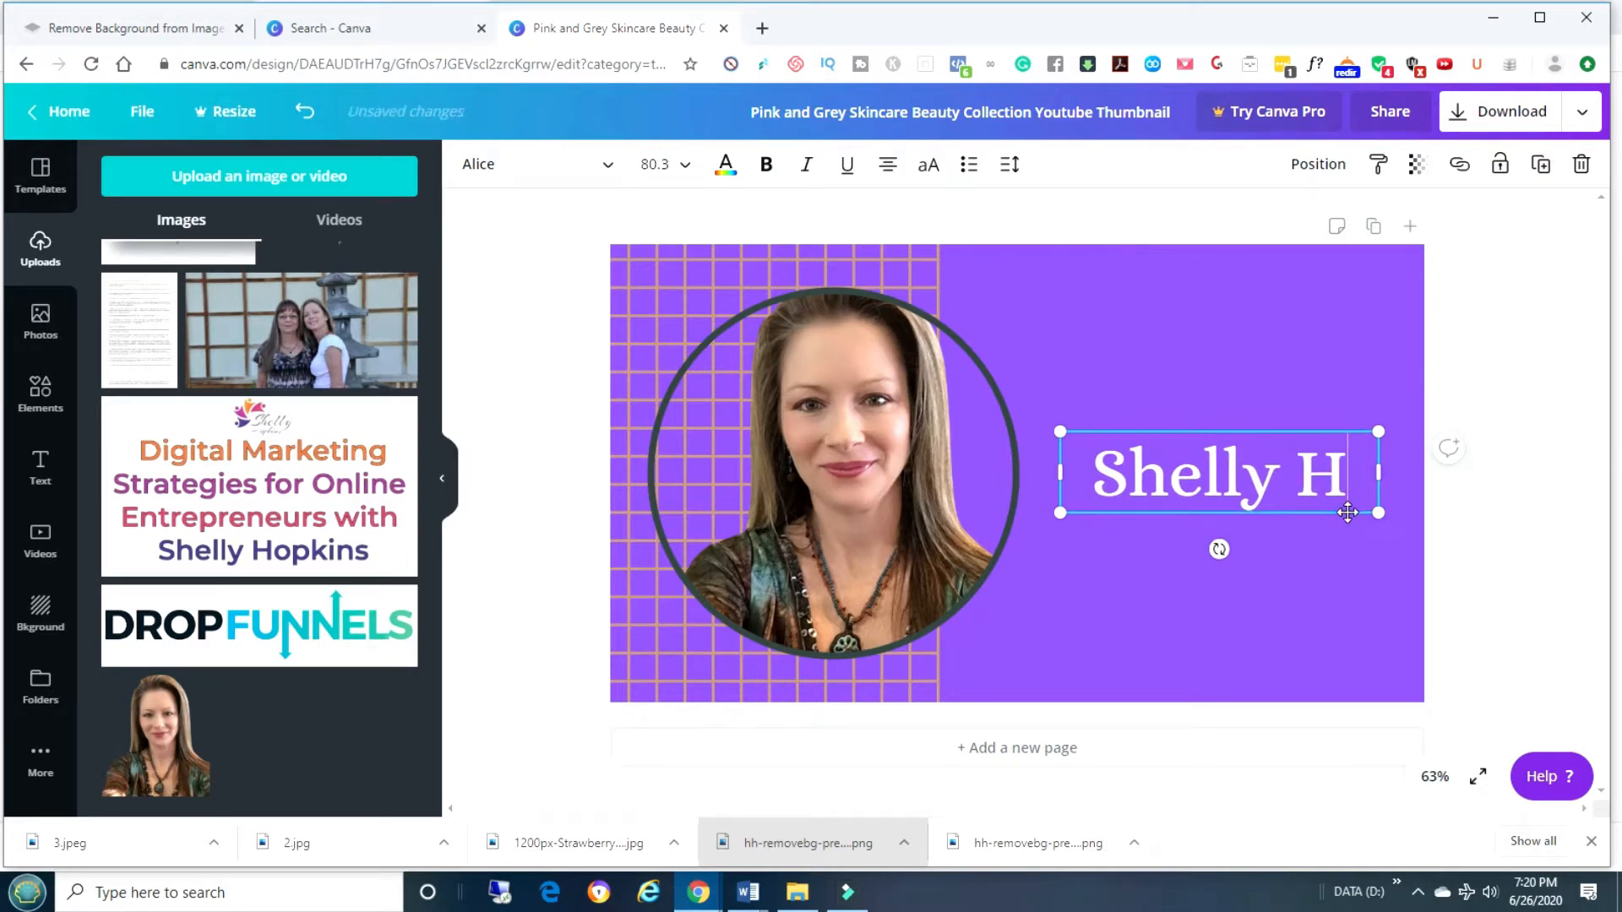
{"action": "key", "text": "BackSpace"}
{"action": "key", "text": "BackSpace"}
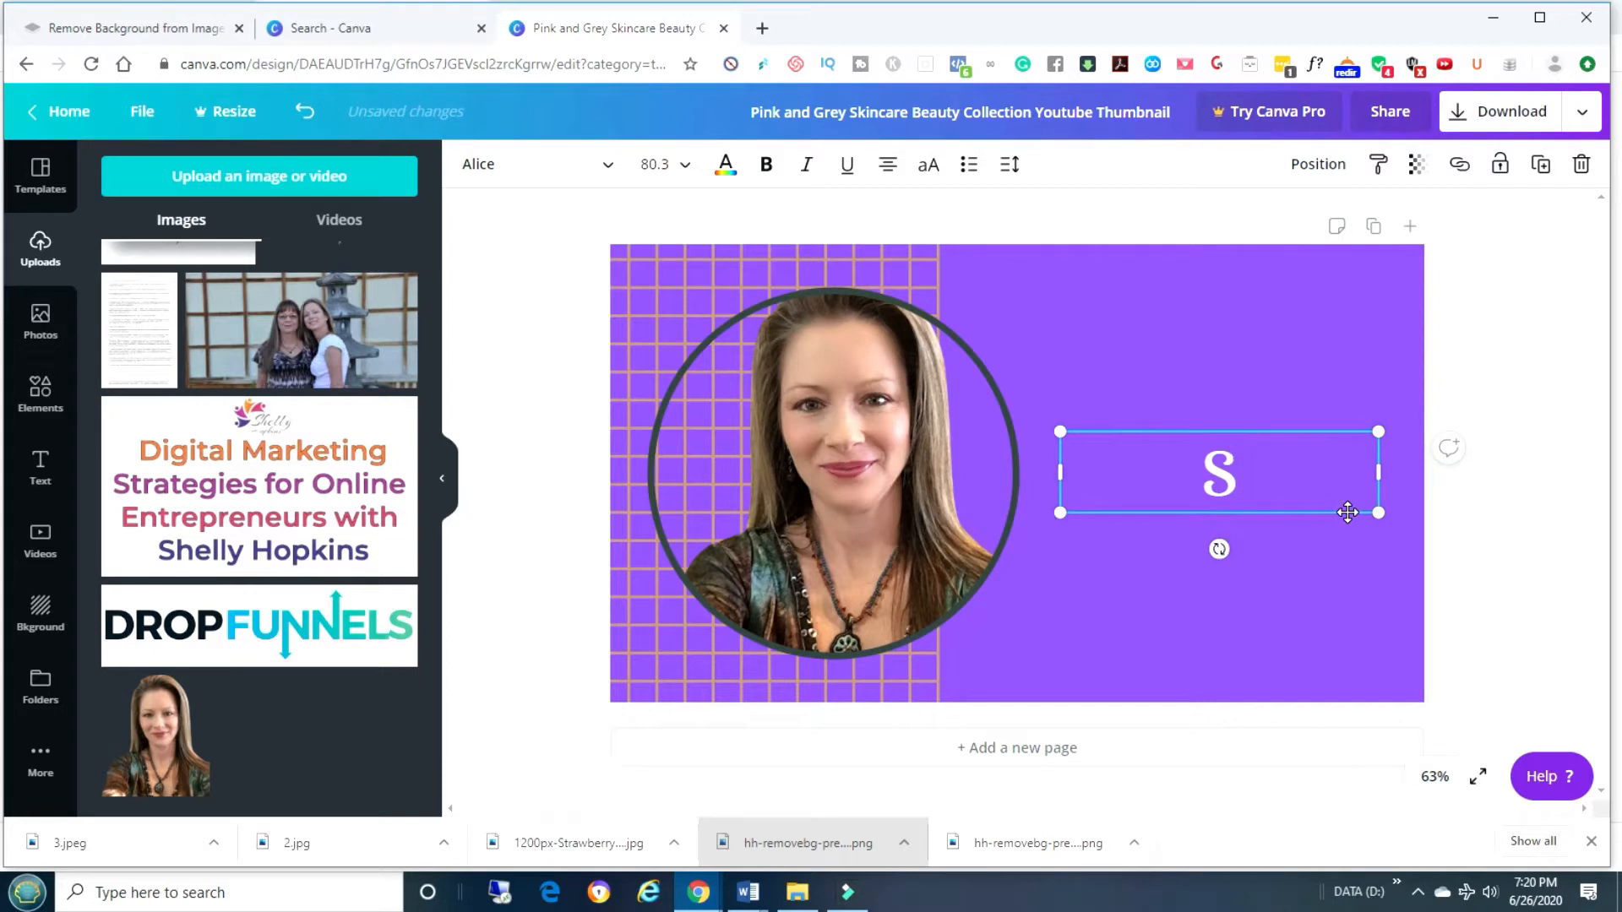
{"action": "key", "text": "BackSpace"}
{"action": "type", "text": "Al"}
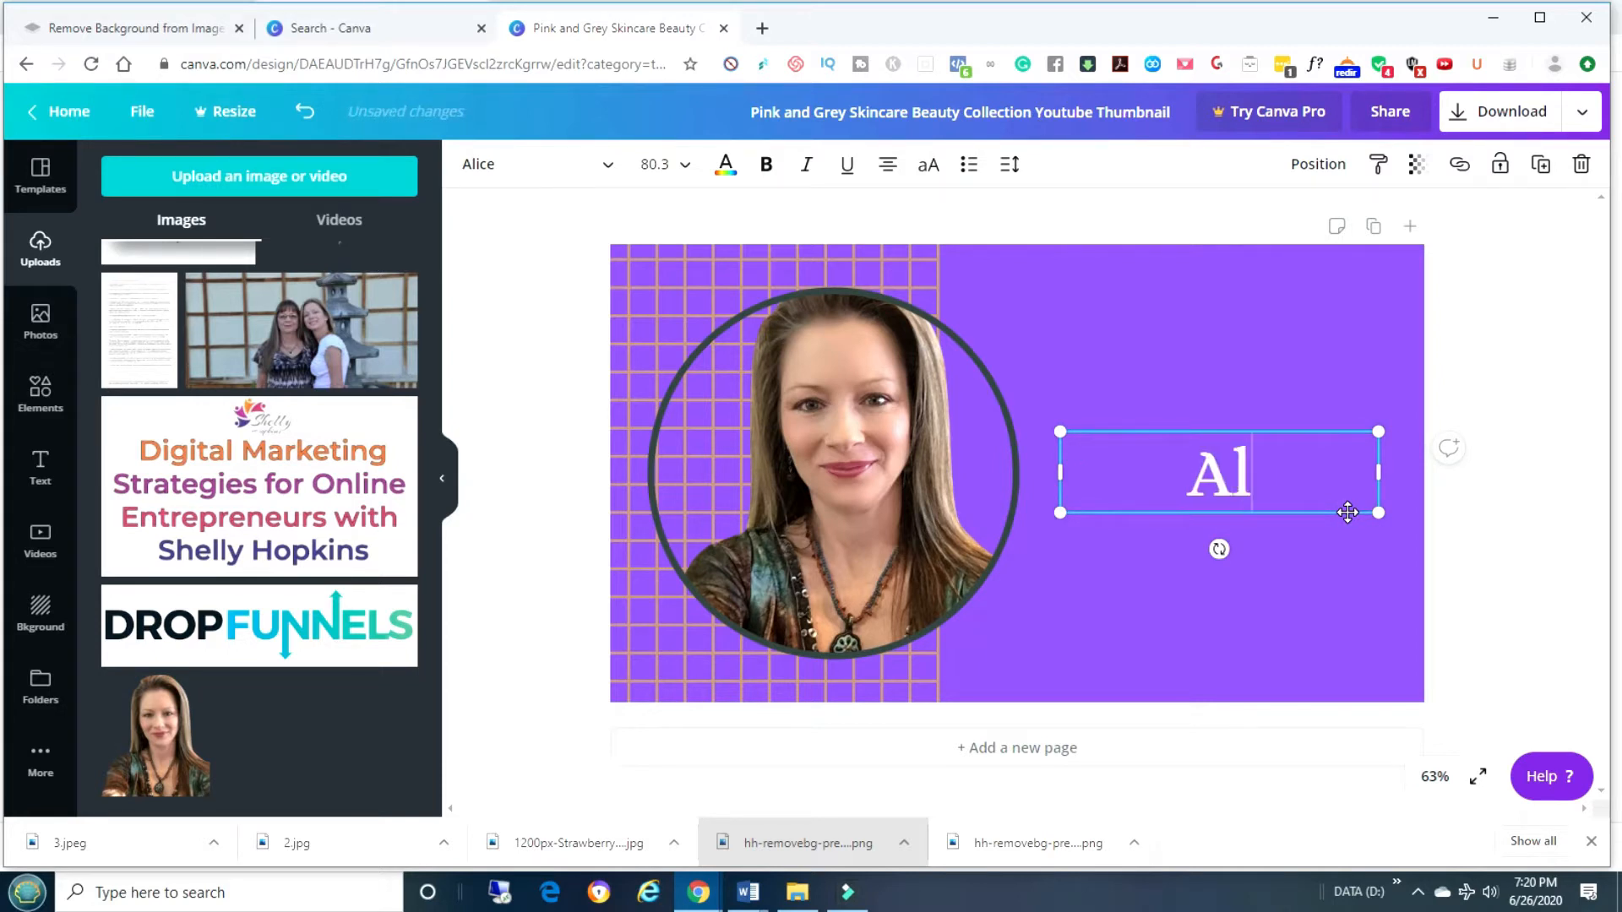
{"action": "type", "text": "iens"}
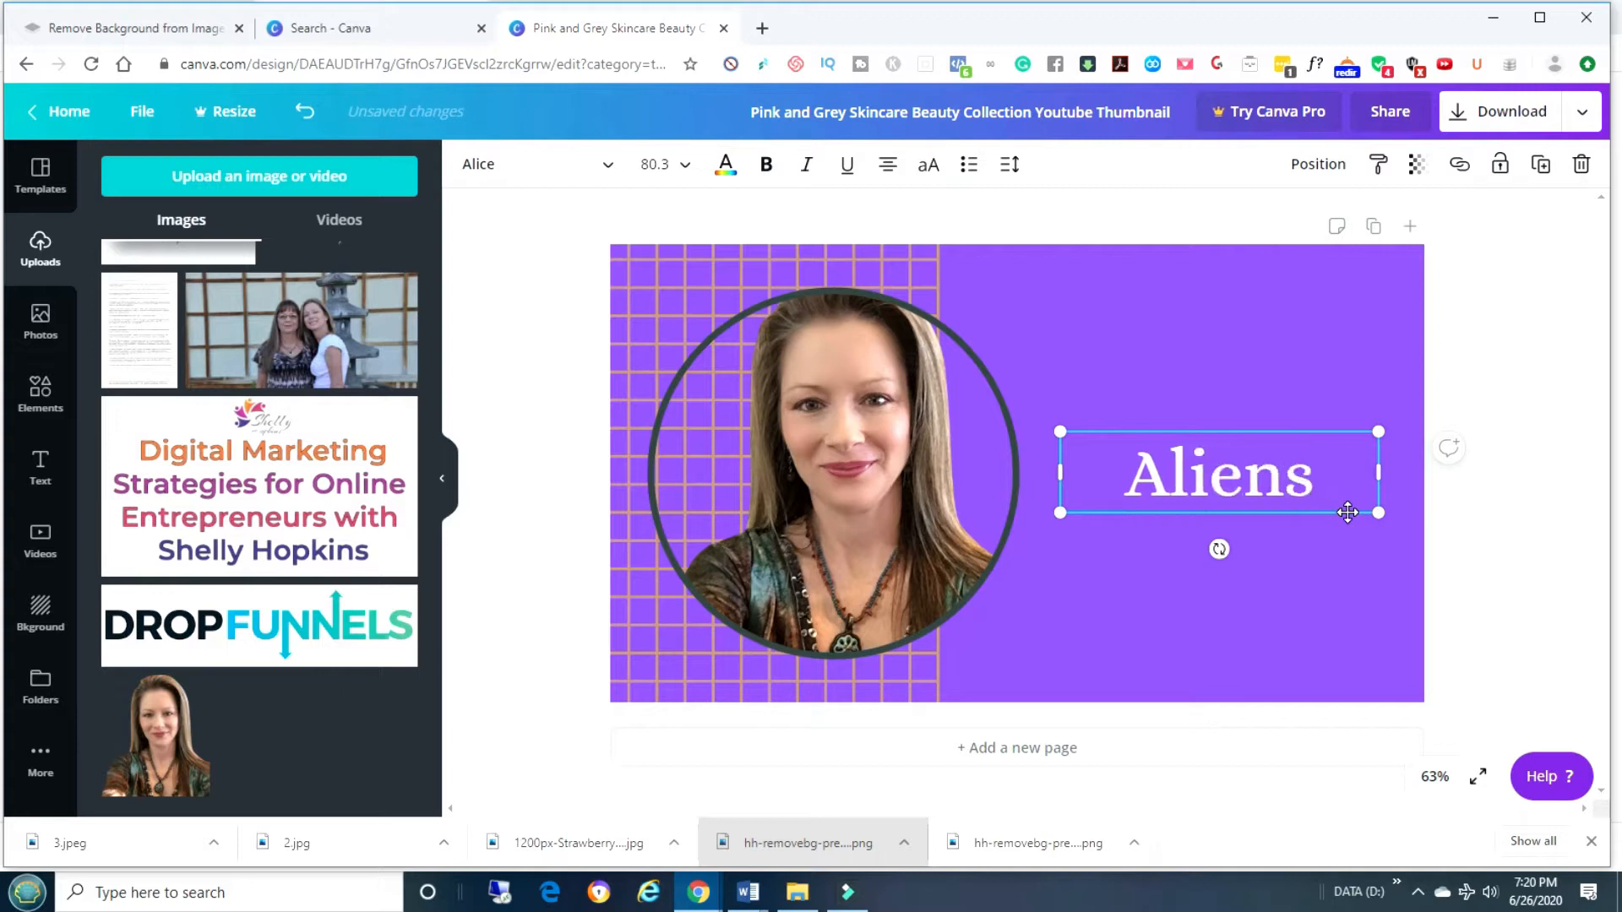
{"action": "left_click", "coordinate": [1189, 568]}
{"action": "left_click_drag", "start_coordinate": [1209, 489], "coordinate": [1203, 391]}
{"action": "left_click", "coordinate": [1203, 507]}
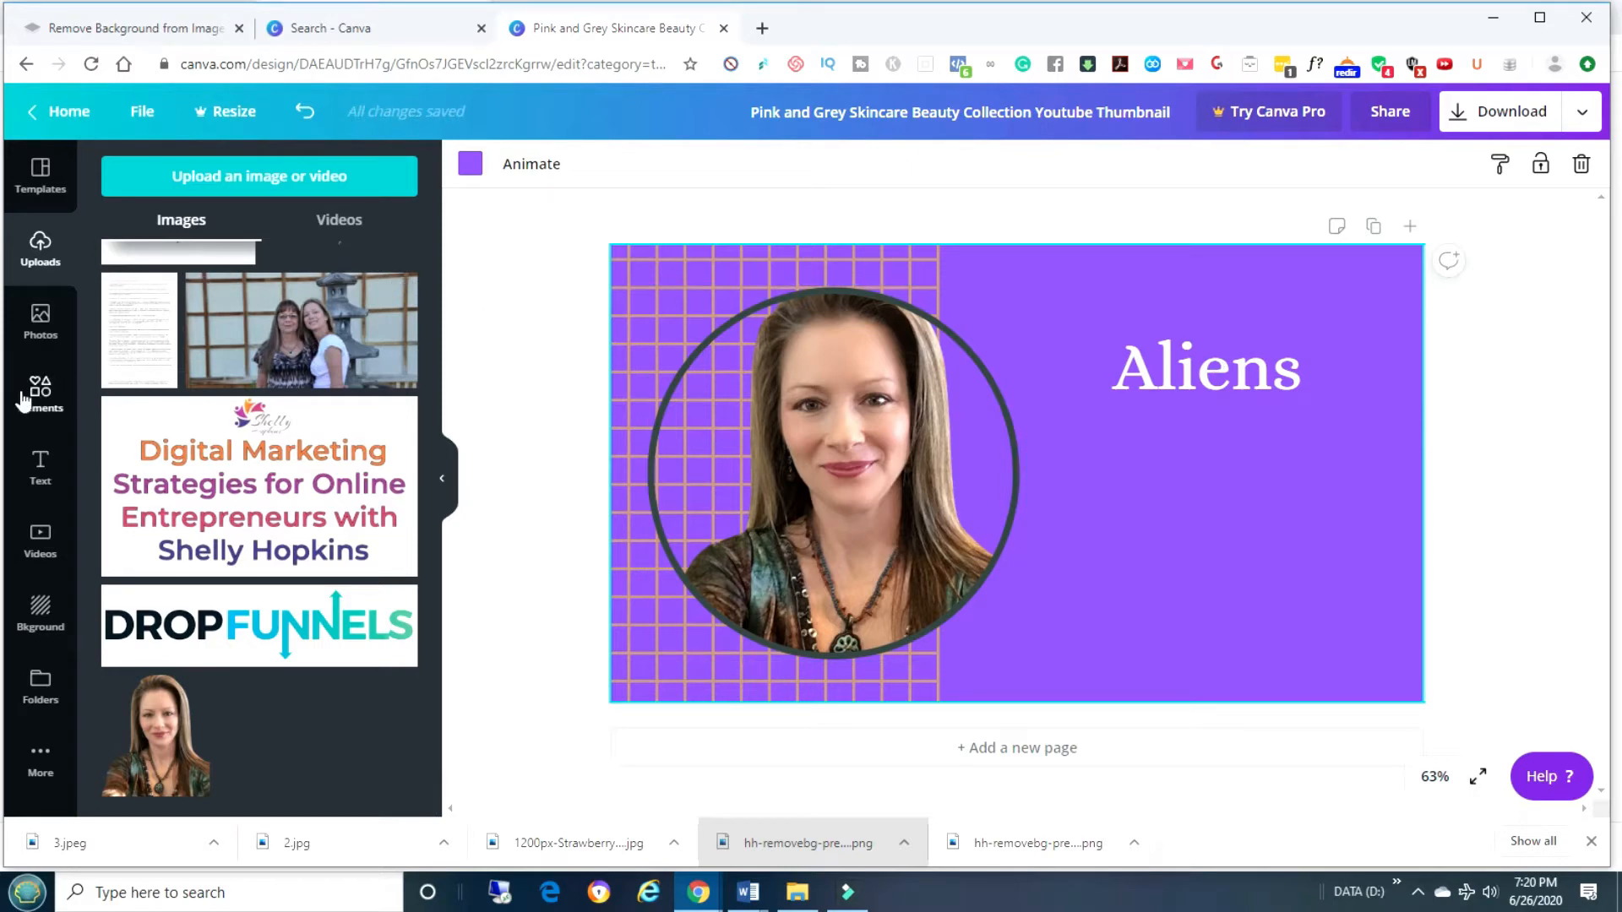
Search elements for alien graphics and place a shrunken UFO outline beside the Aliens title.
{"action": "left_click", "coordinate": [49, 404]}
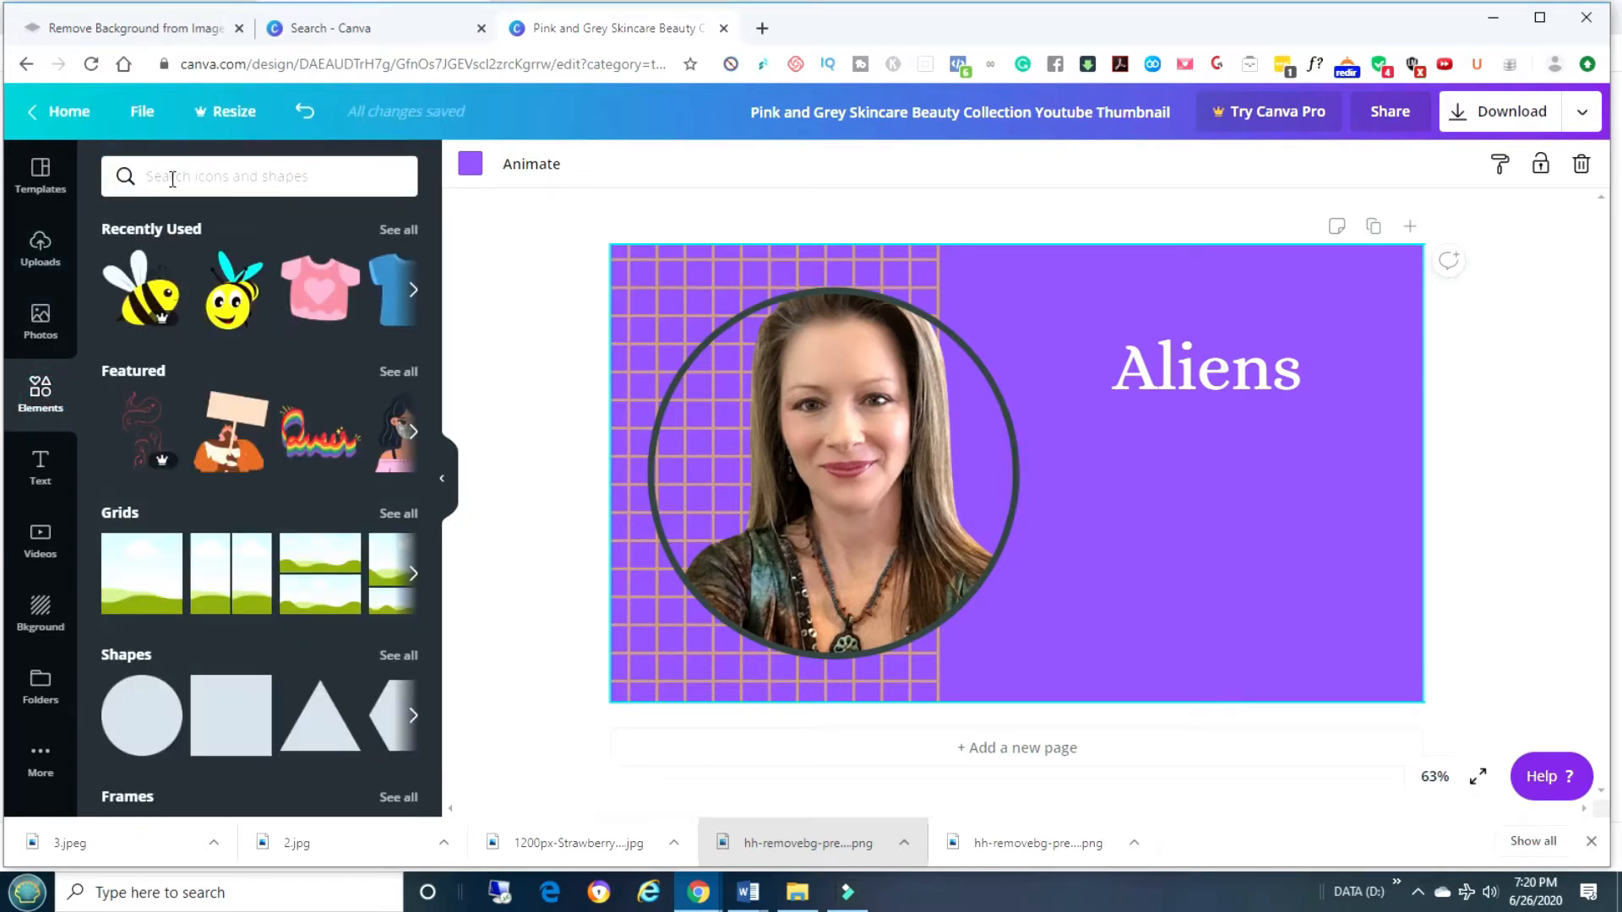
{"action": "left_click", "coordinate": [172, 176]}
{"action": "type", "text": "aliens"}
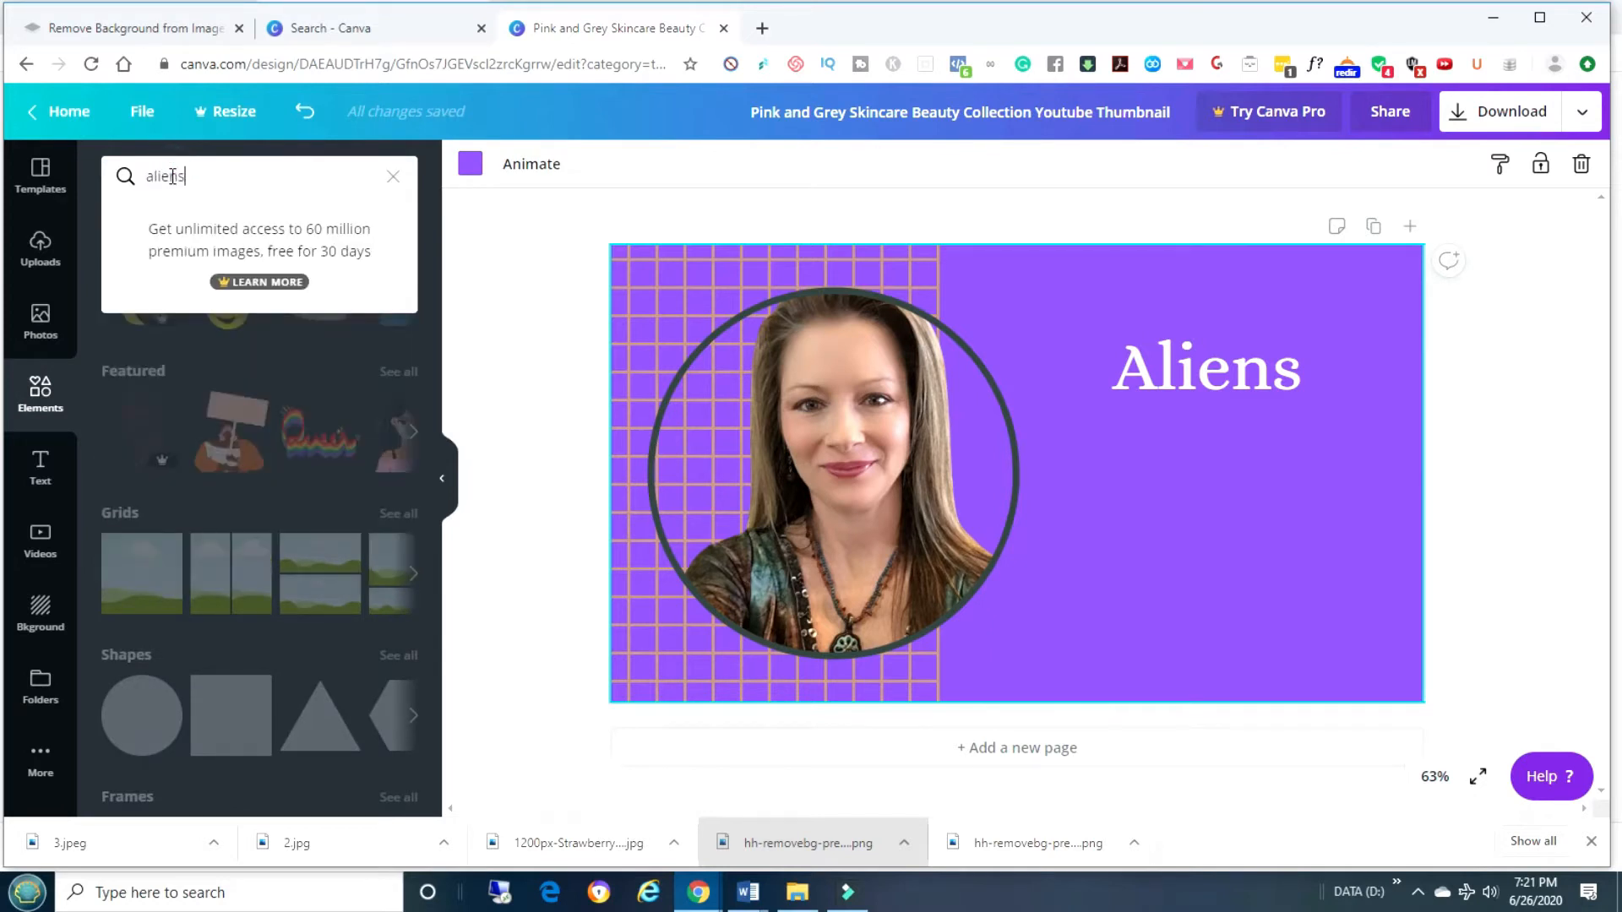
{"action": "key", "text": "Return"}
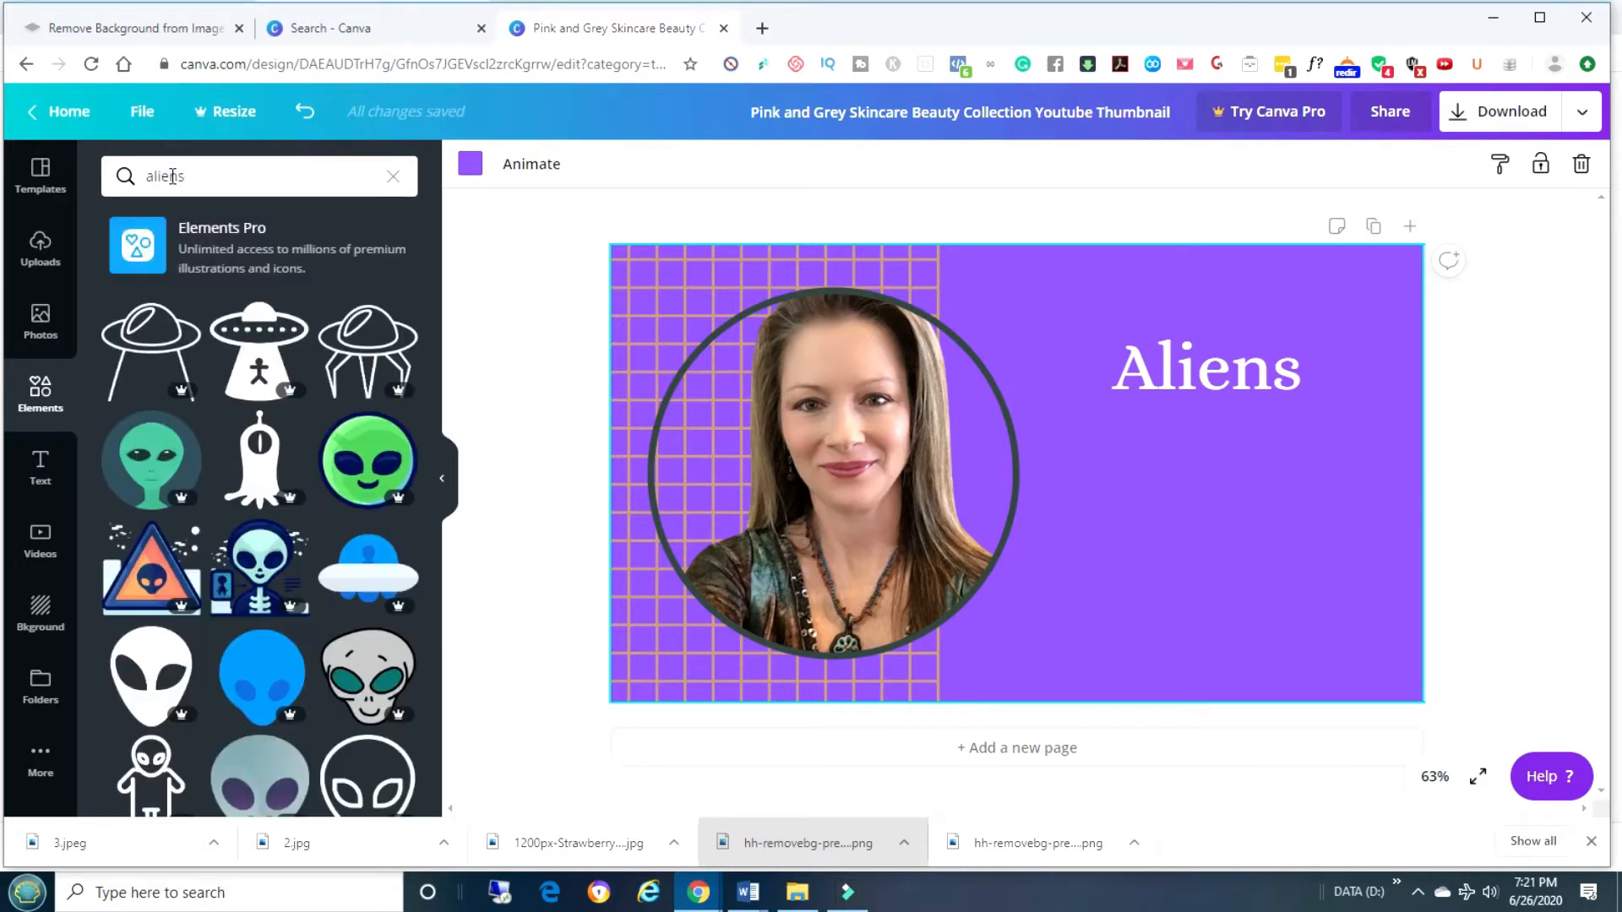
{"action": "left_click", "coordinate": [163, 336]}
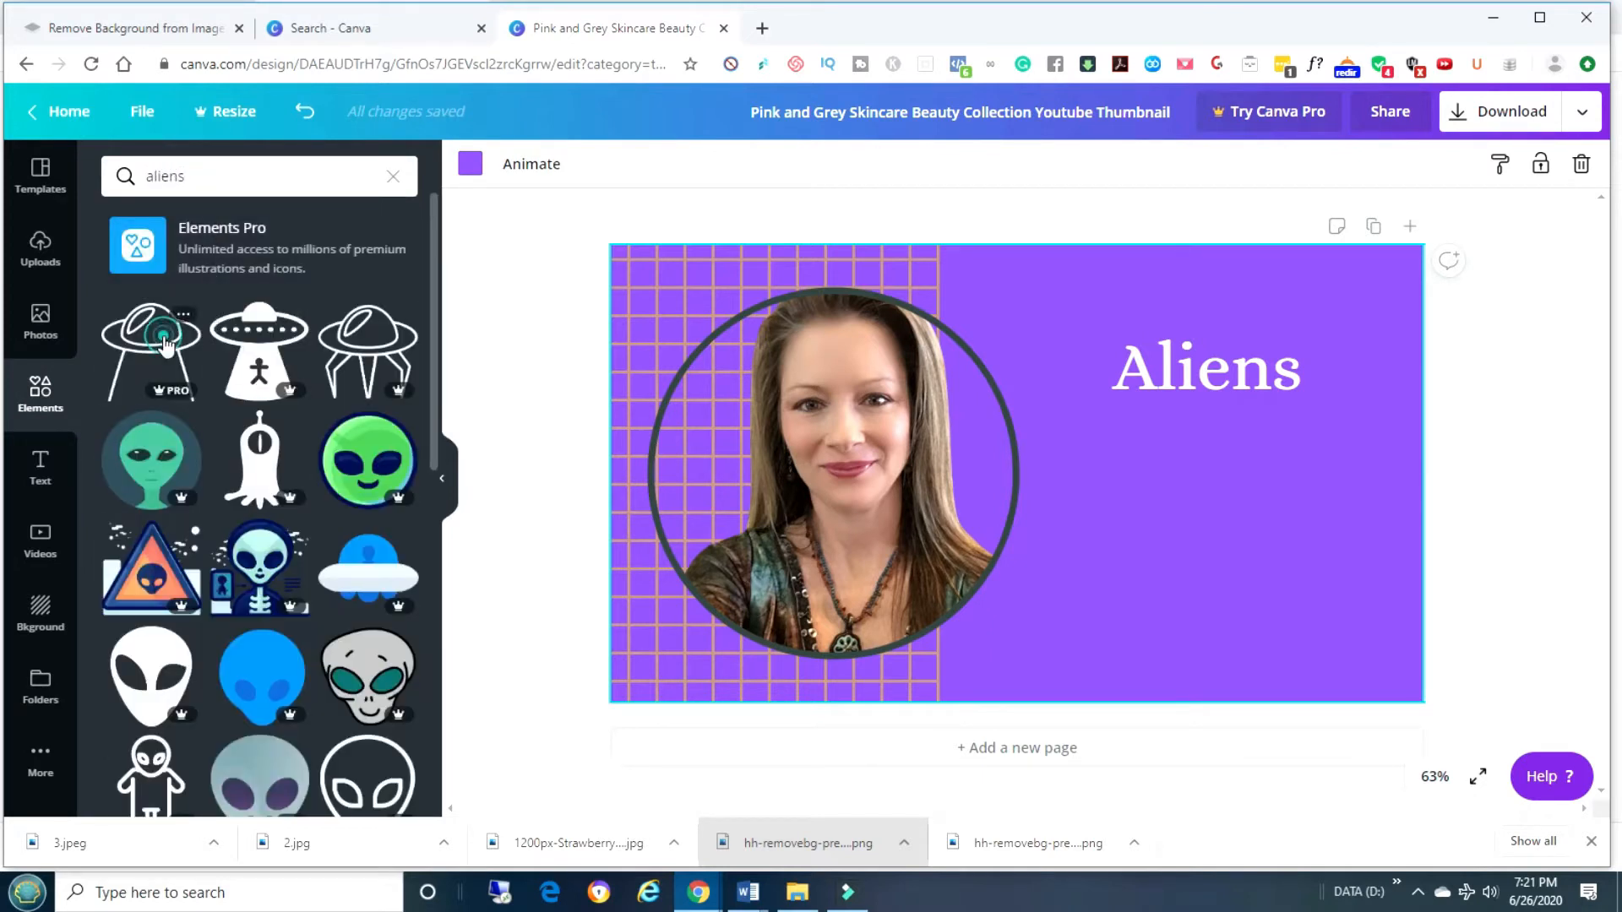
{"action": "left_click_drag", "start_coordinate": [163, 337], "coordinate": [1229, 480]}
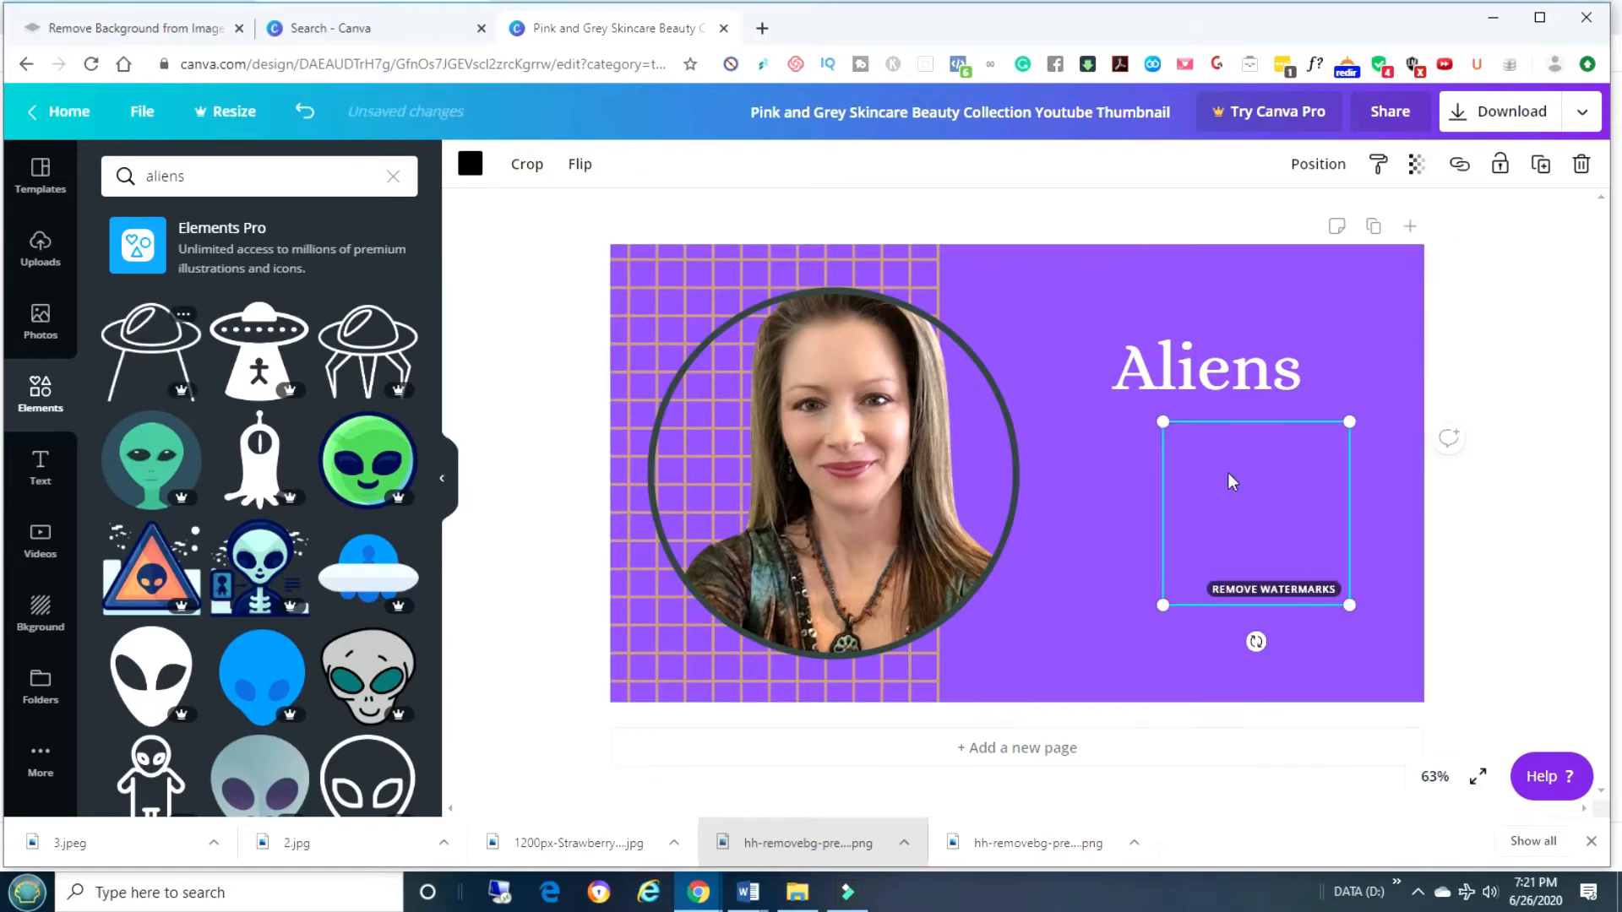
{"action": "left_click_drag", "start_coordinate": [1350, 605], "coordinate": [1310, 550]}
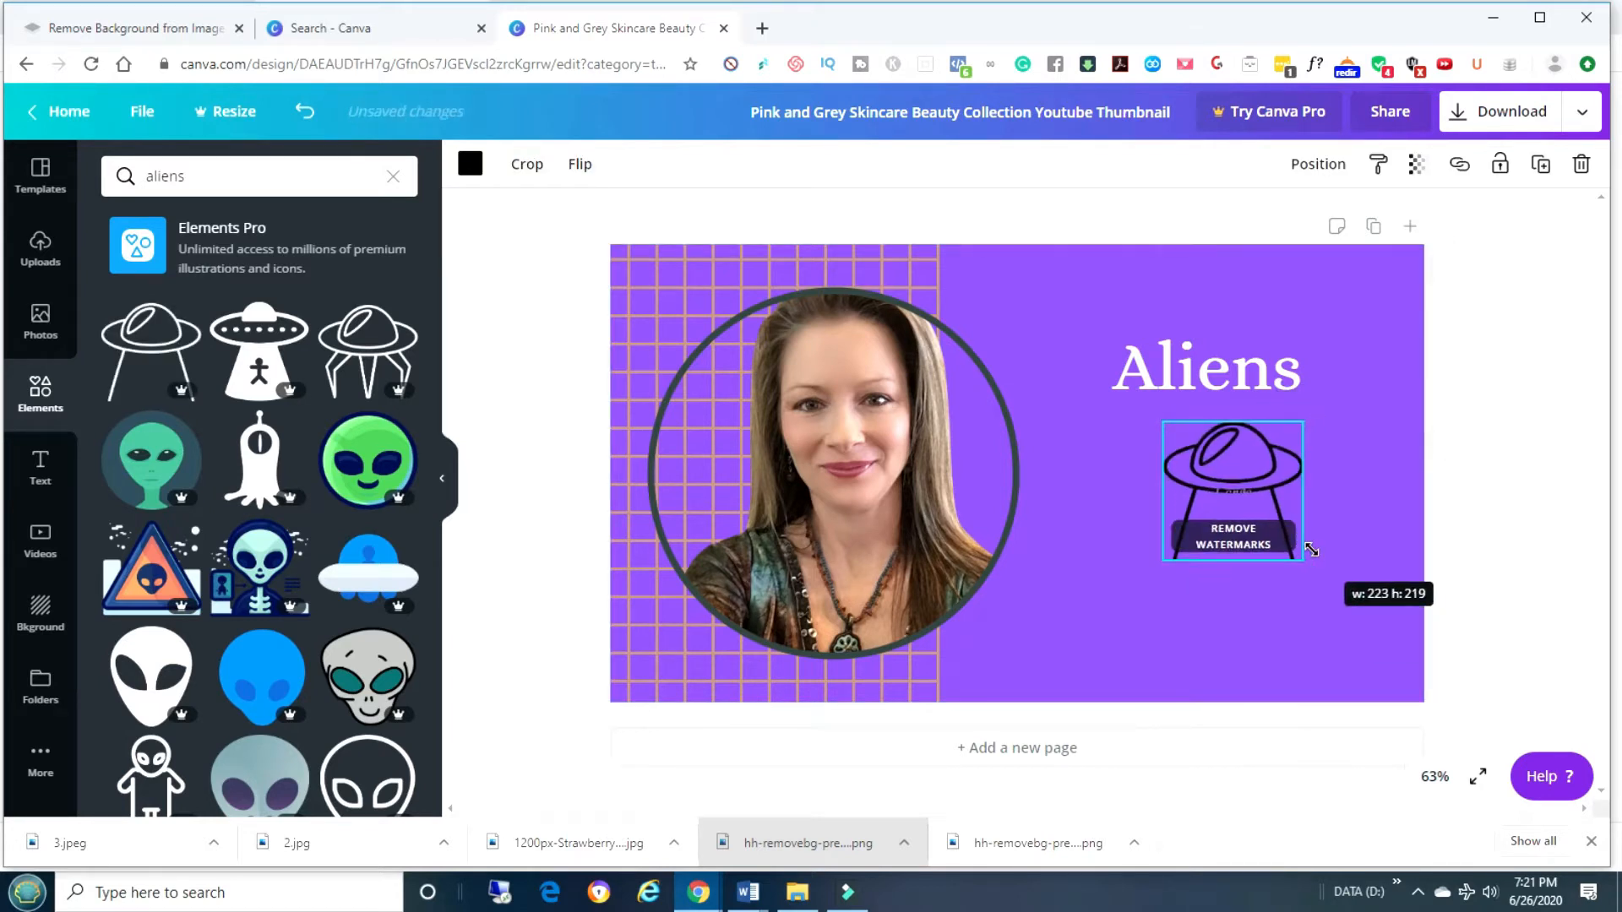
{"action": "left_click_drag", "start_coordinate": [1251, 474], "coordinate": [1290, 458]}
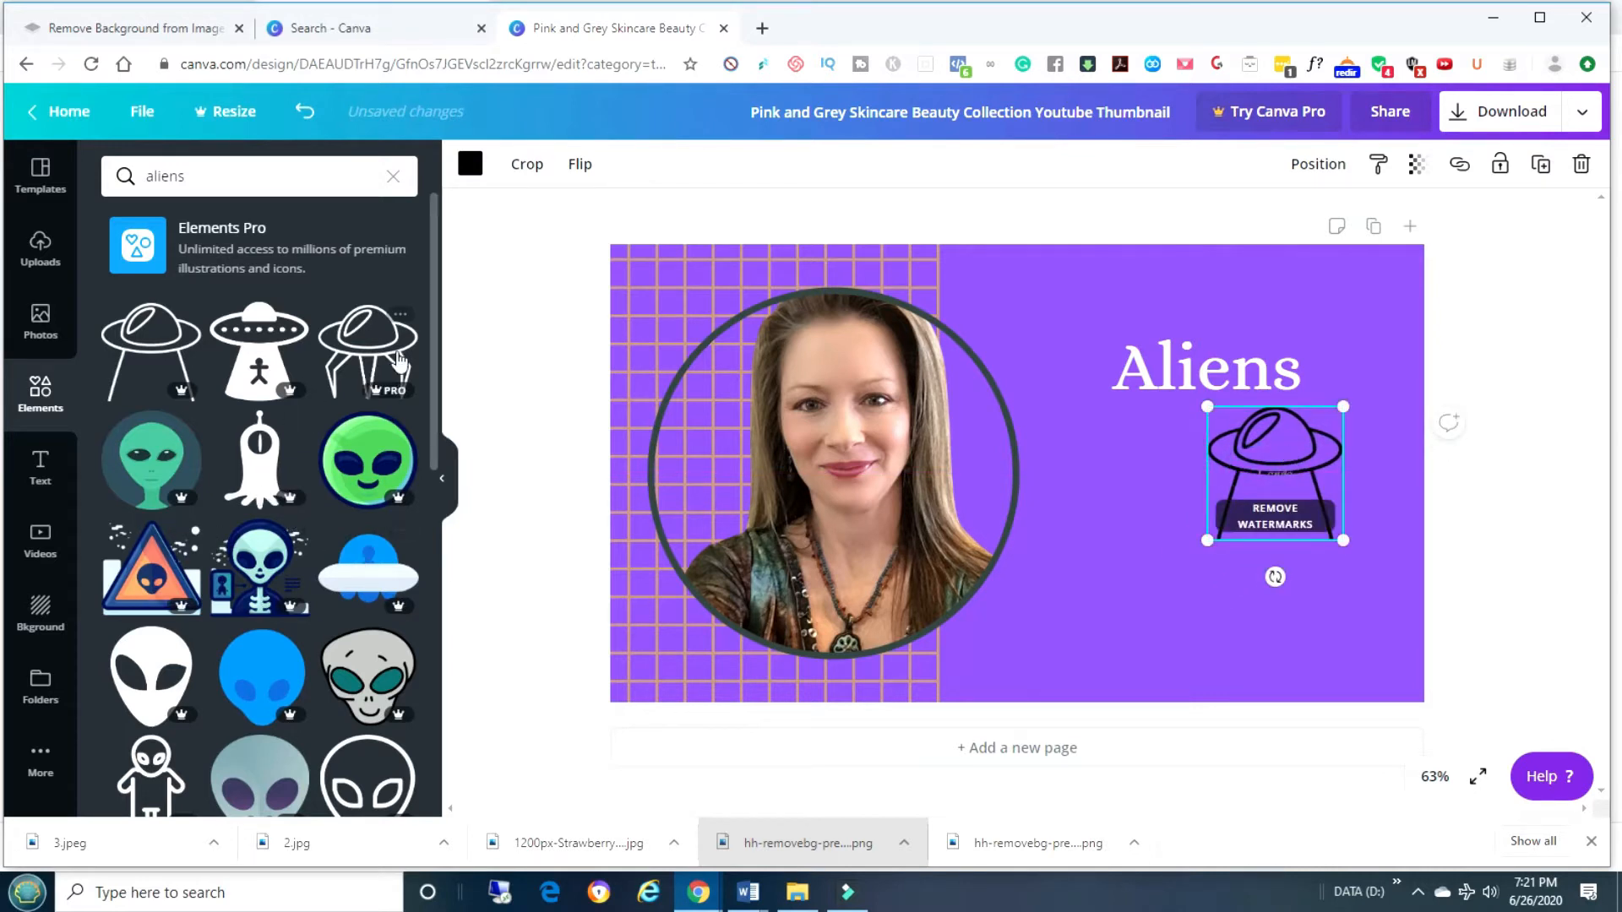
Add the green alien face graphic left of the UFO, shrink it and nudge it into place.
{"action": "left_click_drag", "start_coordinate": [165, 460], "coordinate": [1085, 513]}
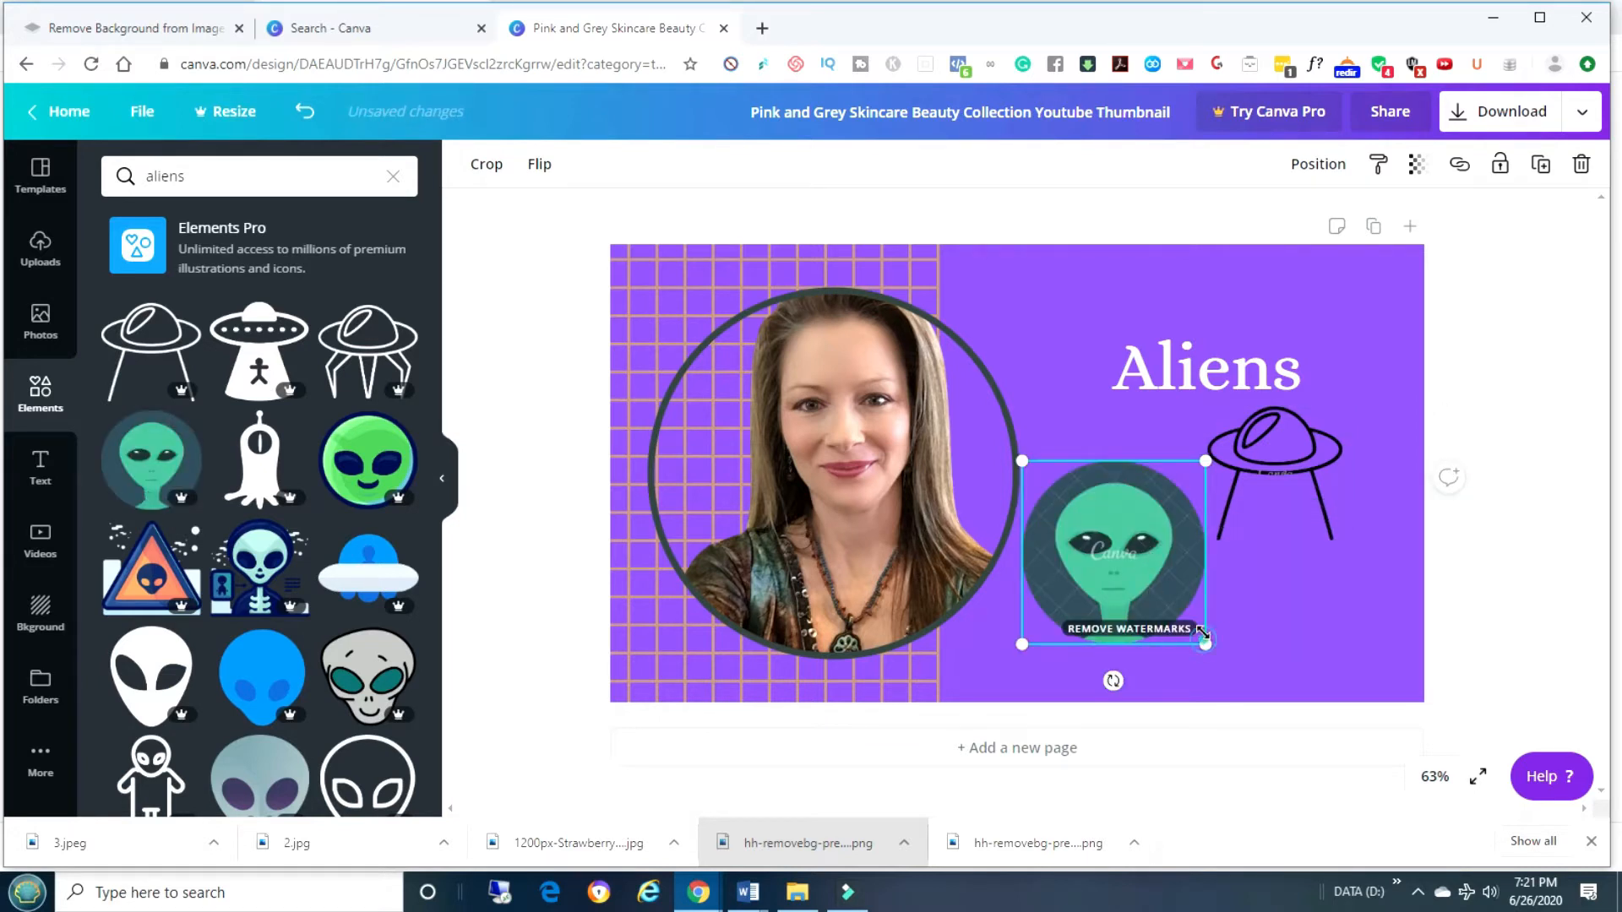
{"action": "left_click_drag", "start_coordinate": [1203, 634], "coordinate": [1169, 607]}
{"action": "left_click_drag", "start_coordinate": [1138, 534], "coordinate": [1153, 545]}
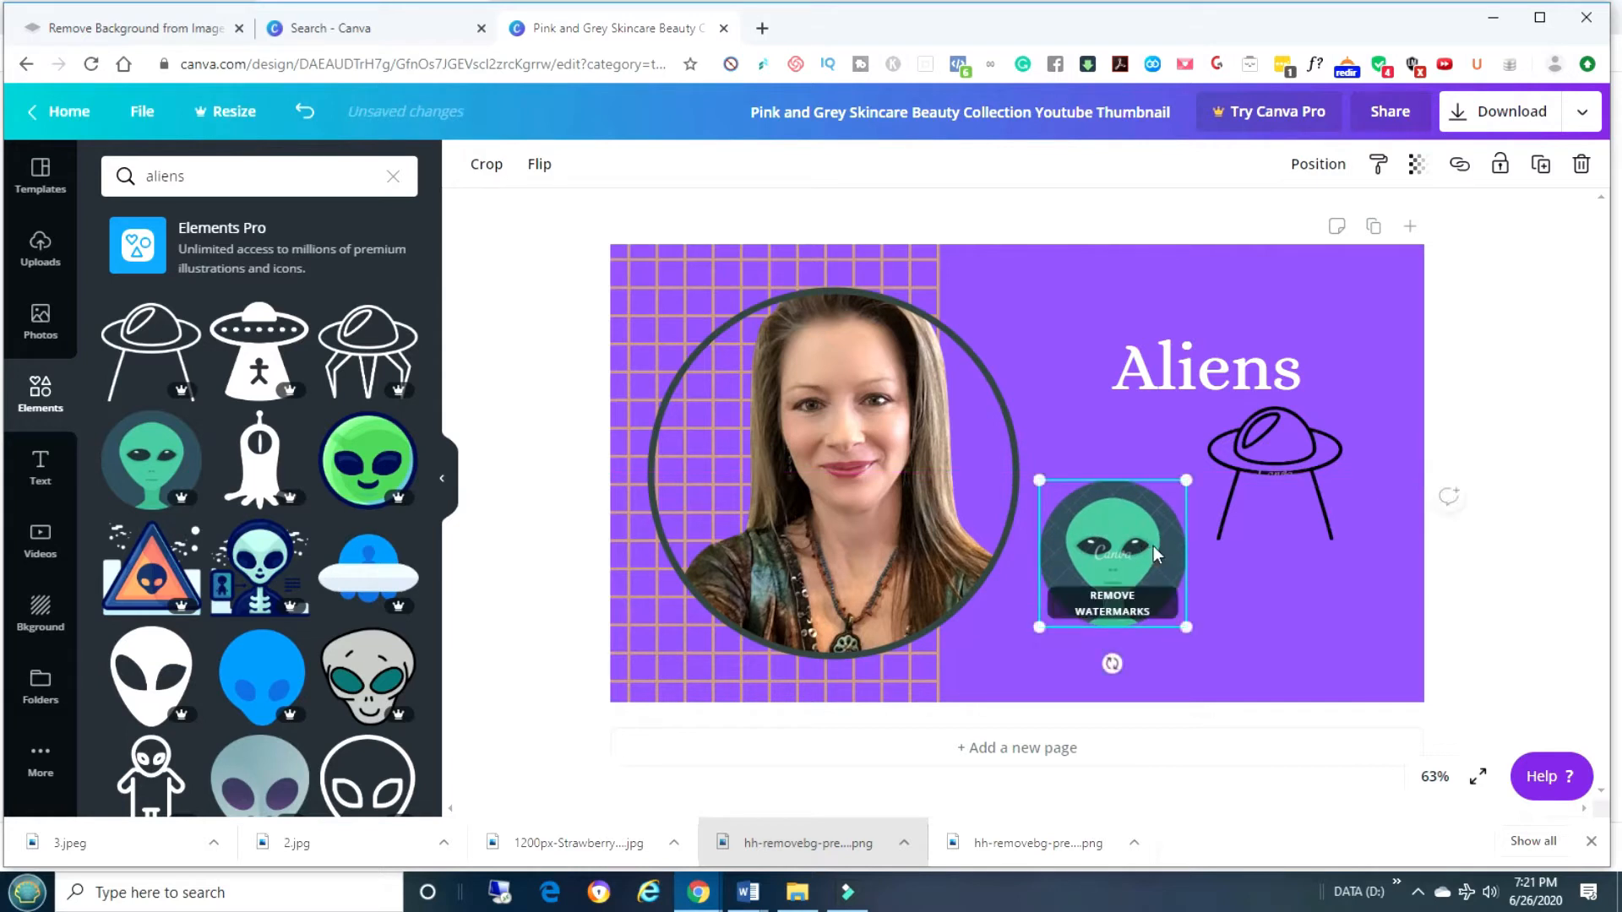
{"action": "left_click", "coordinate": [1232, 596]}
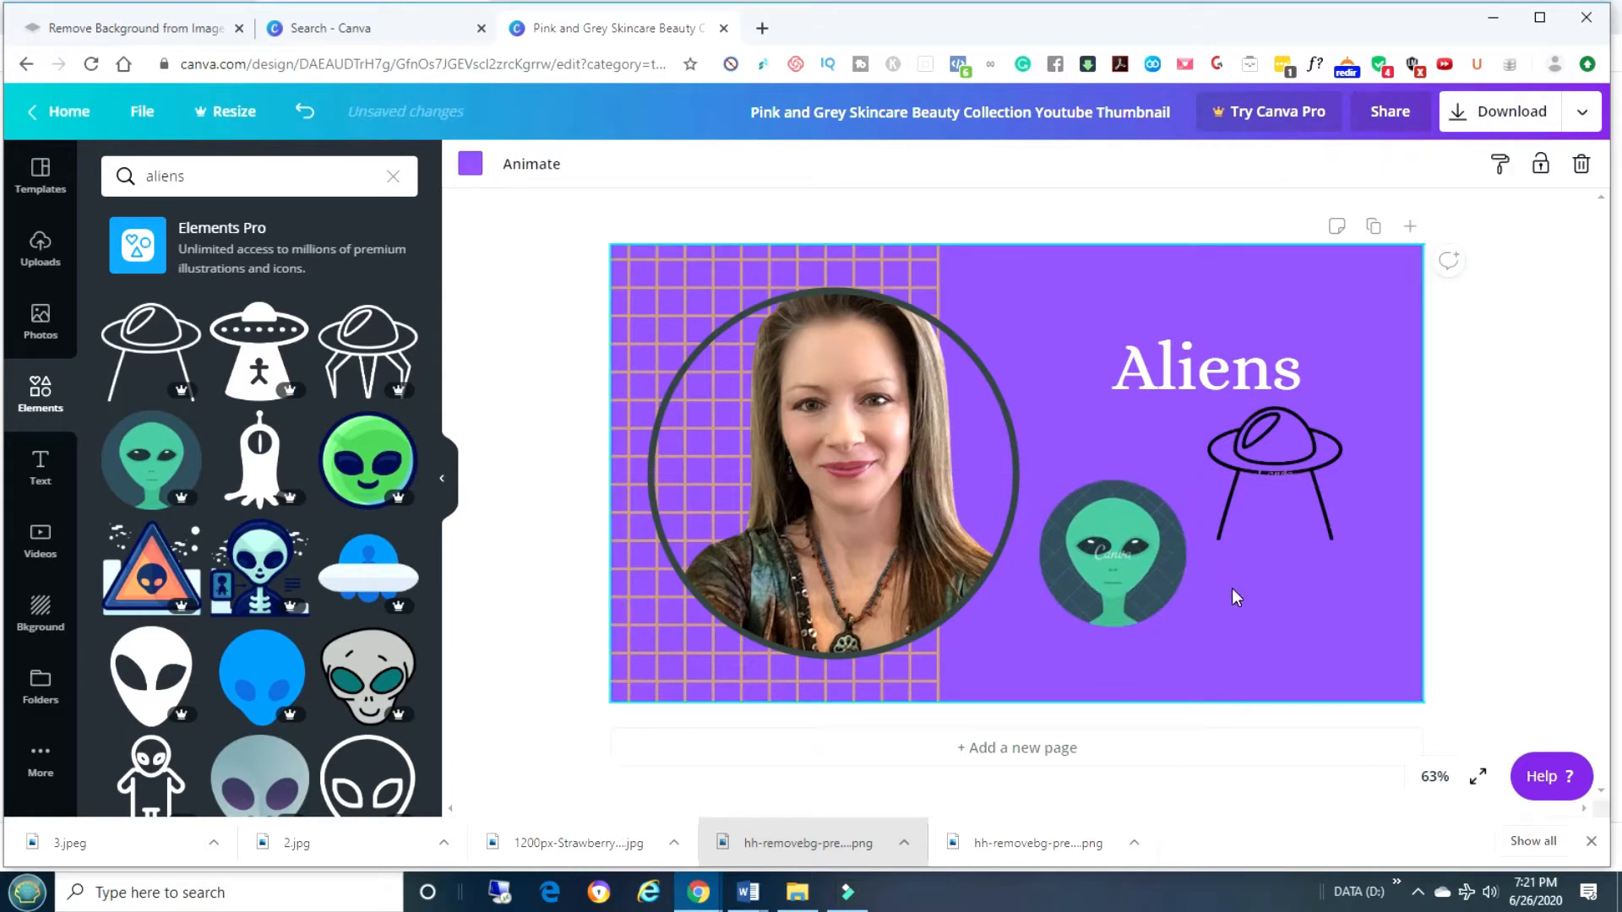
{"action": "left_click", "coordinate": [1310, 366]}
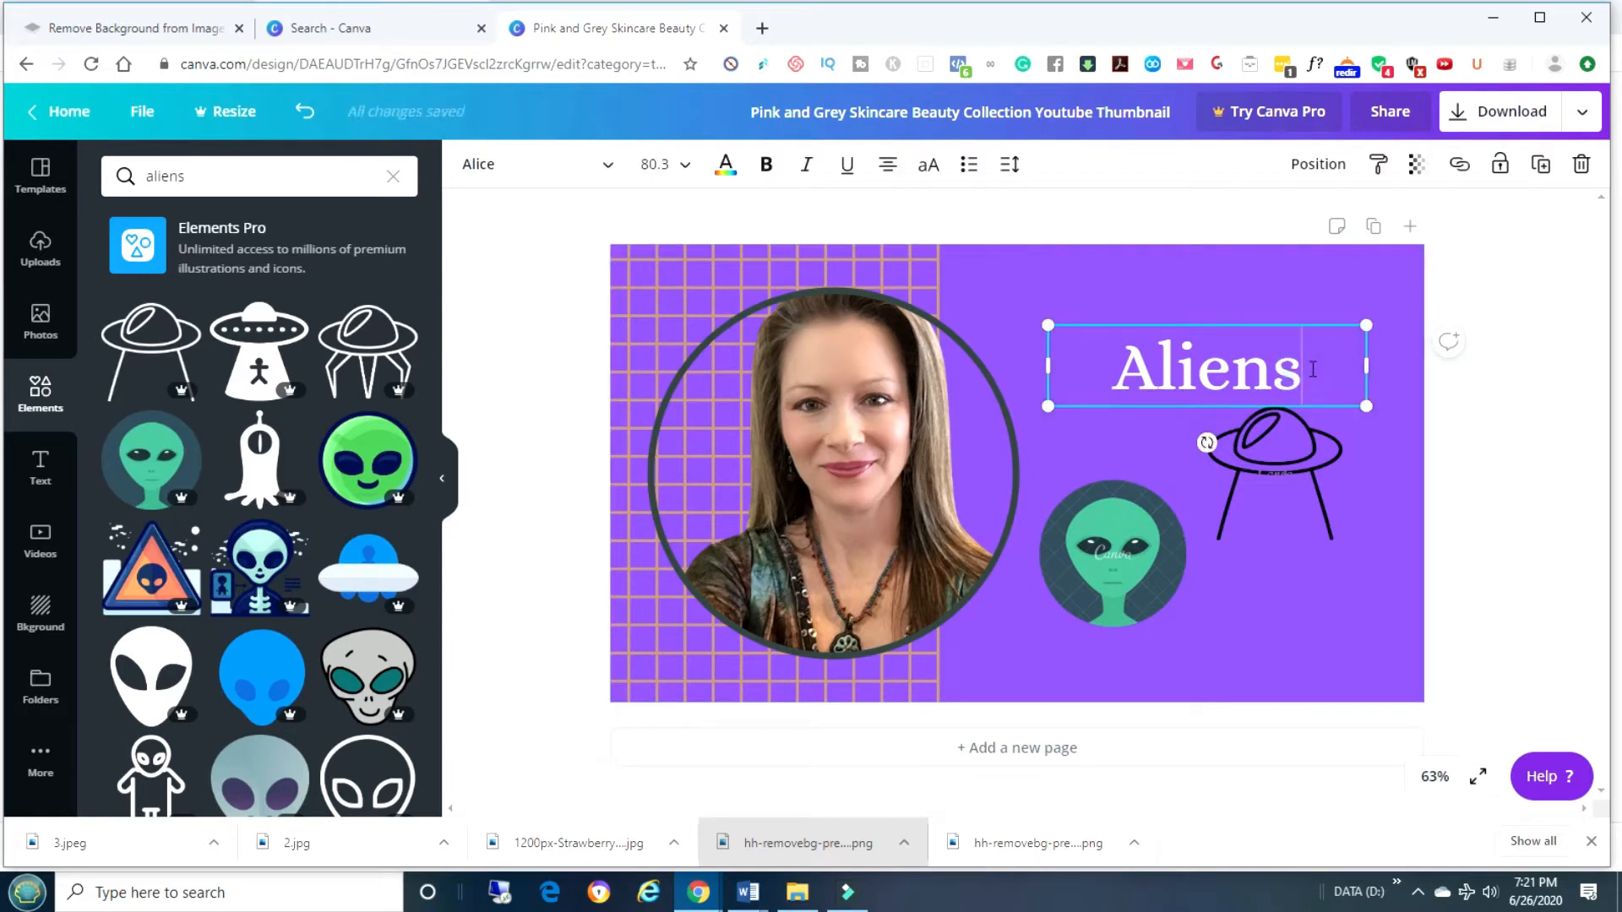
Add 'learning' as a second title line, move the UFO below, and enlarge the title to 97.6.
{"action": "key", "text": "Return"}
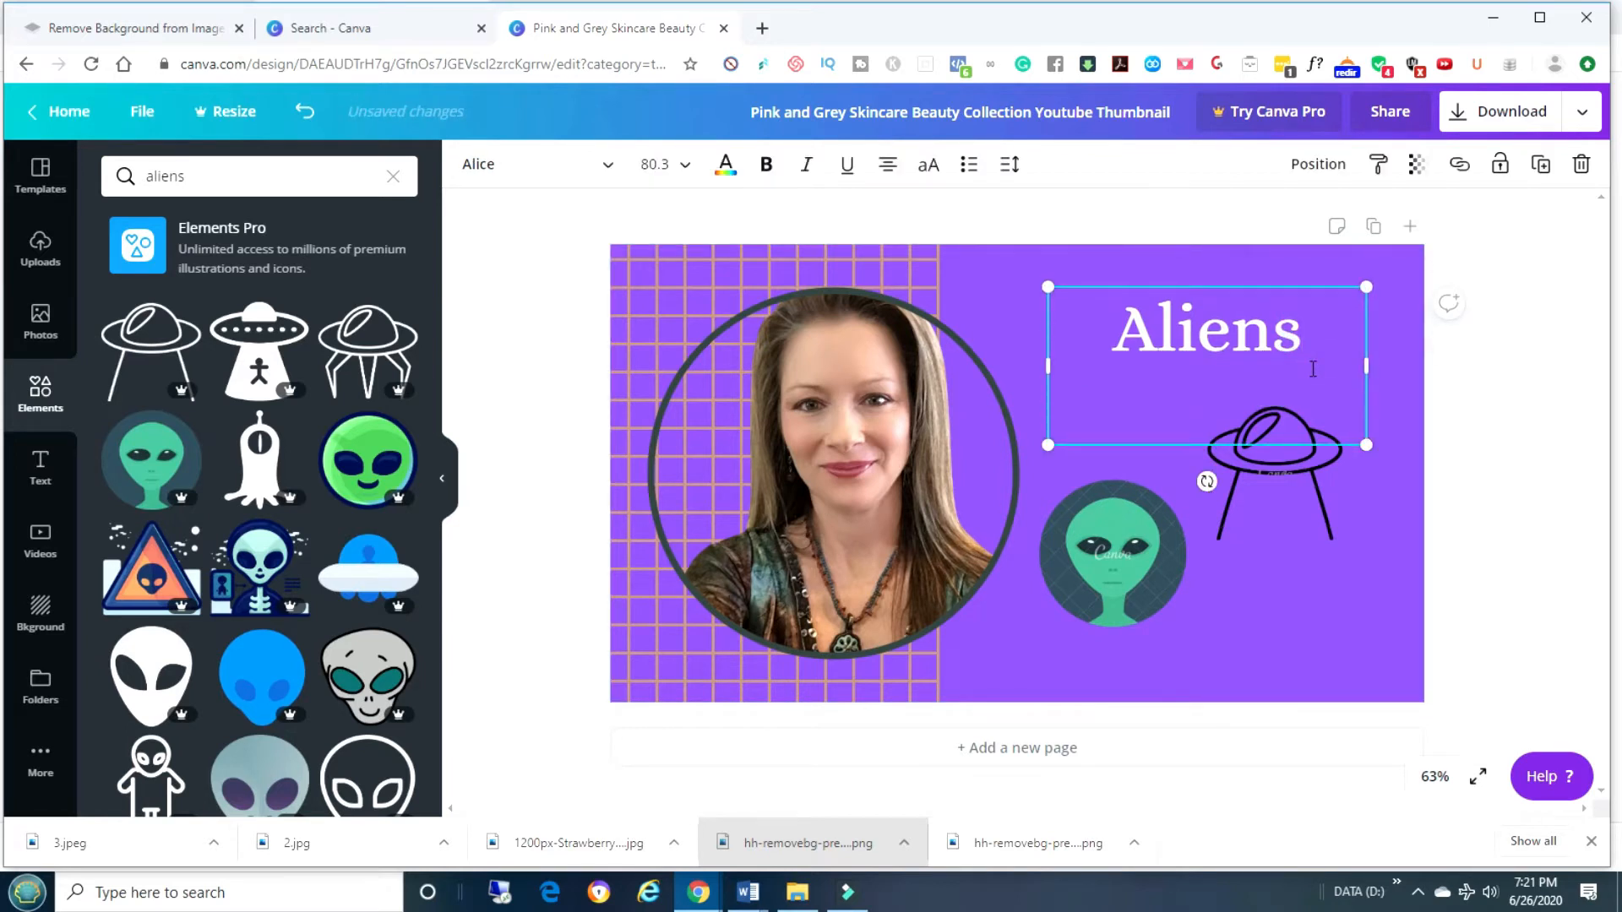
{"action": "type", "text": "learning"}
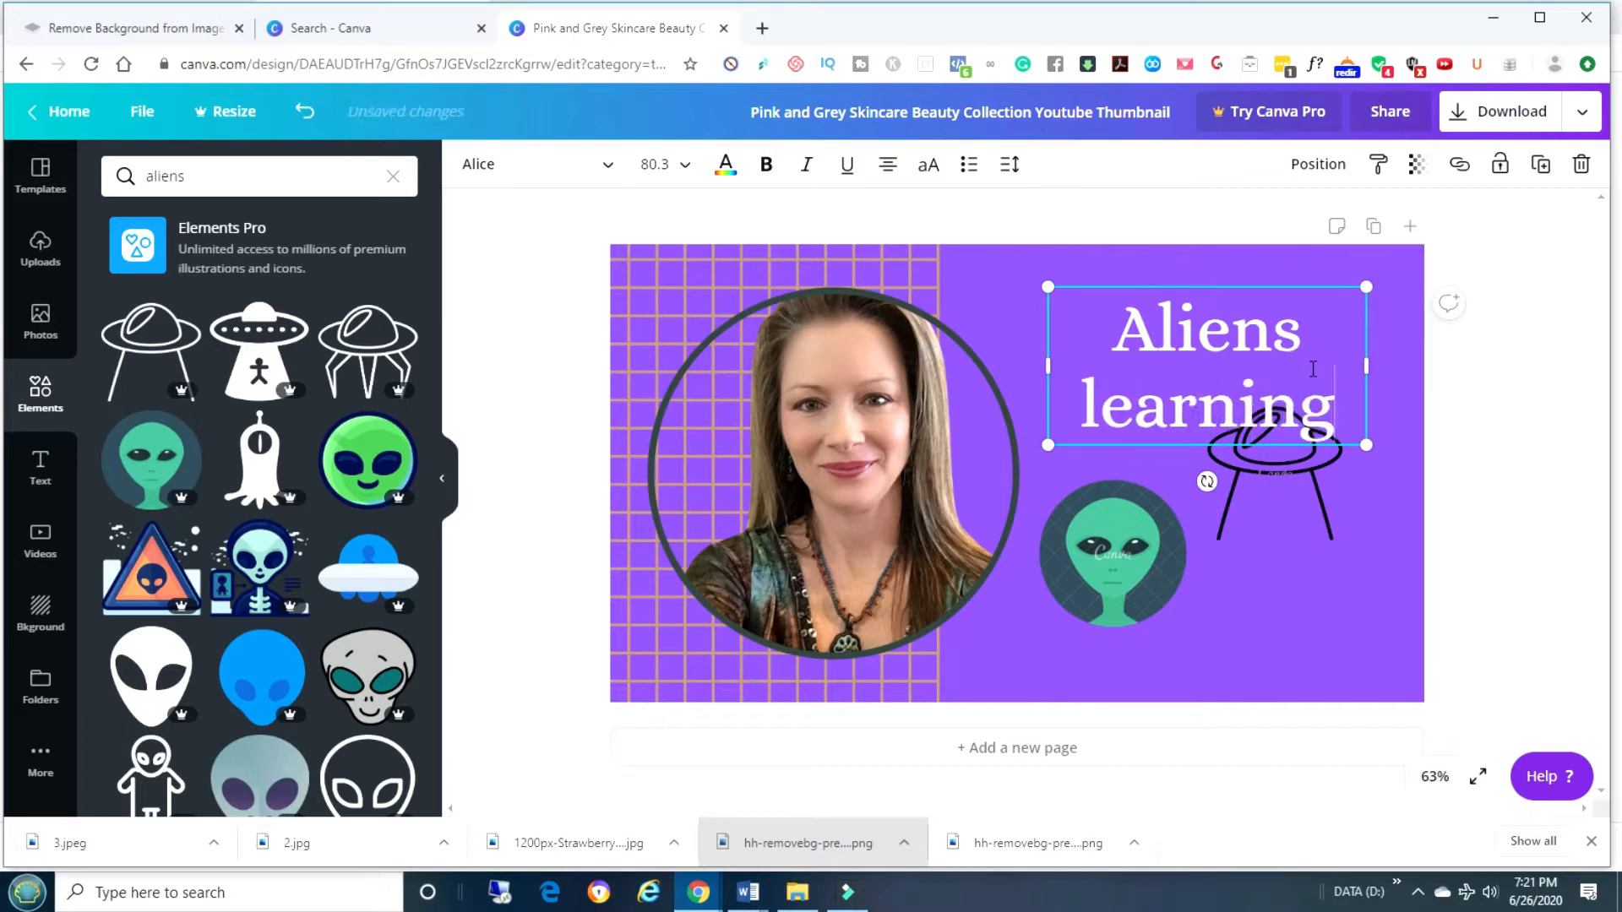
{"action": "left_click", "coordinate": [1286, 547]}
{"action": "left_click_drag", "start_coordinate": [1250, 452], "coordinate": [1268, 490]}
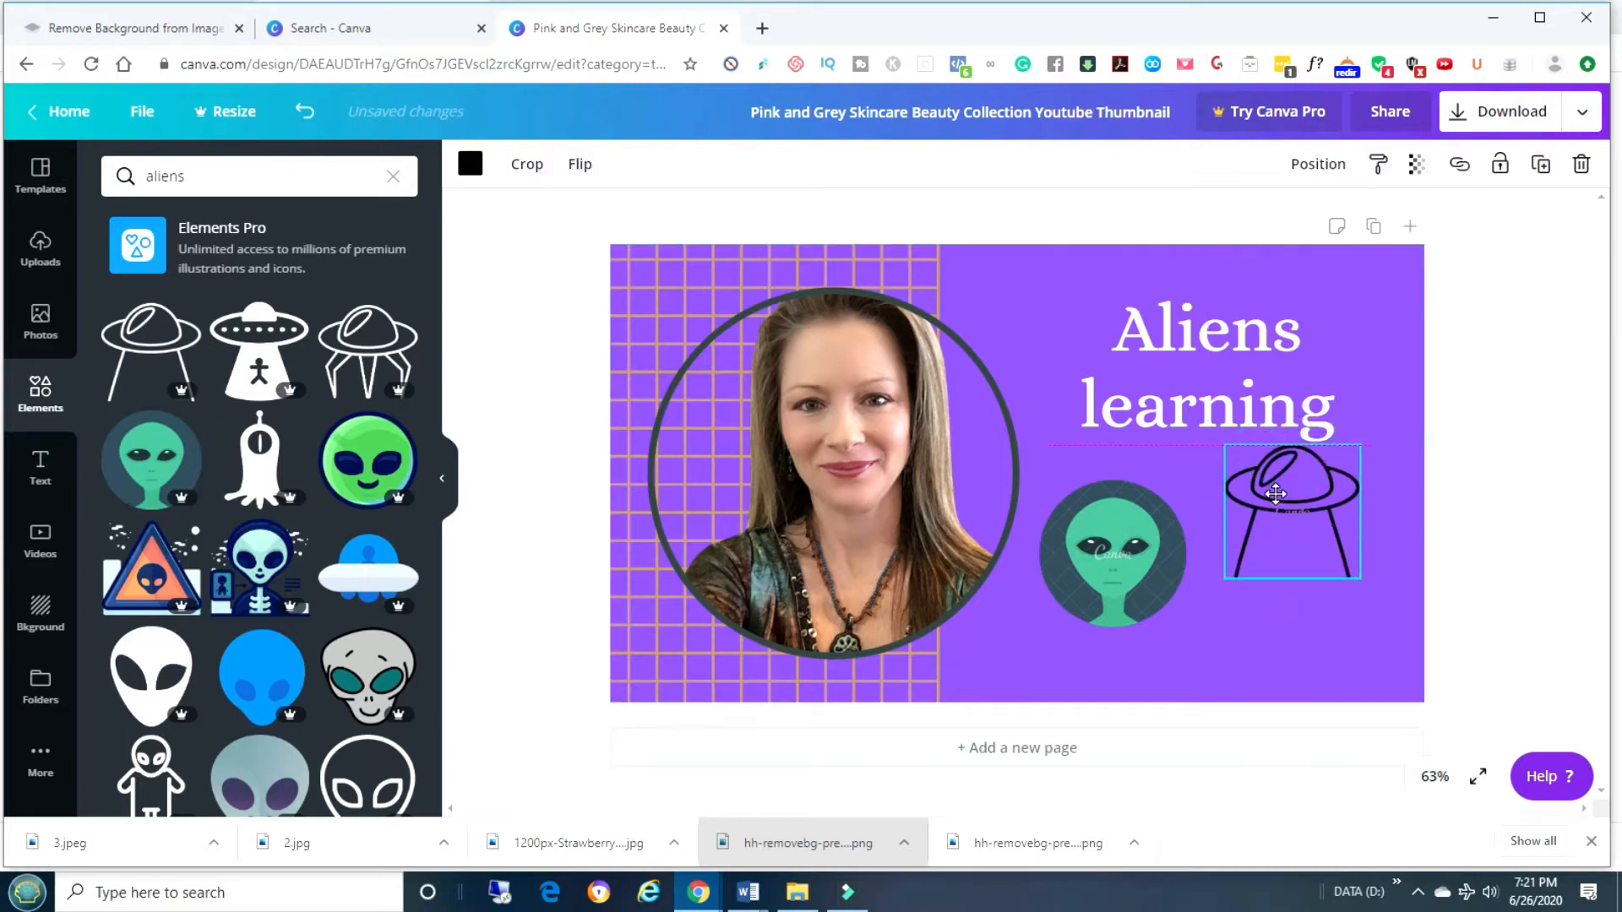
{"action": "left_click", "coordinate": [1216, 397]}
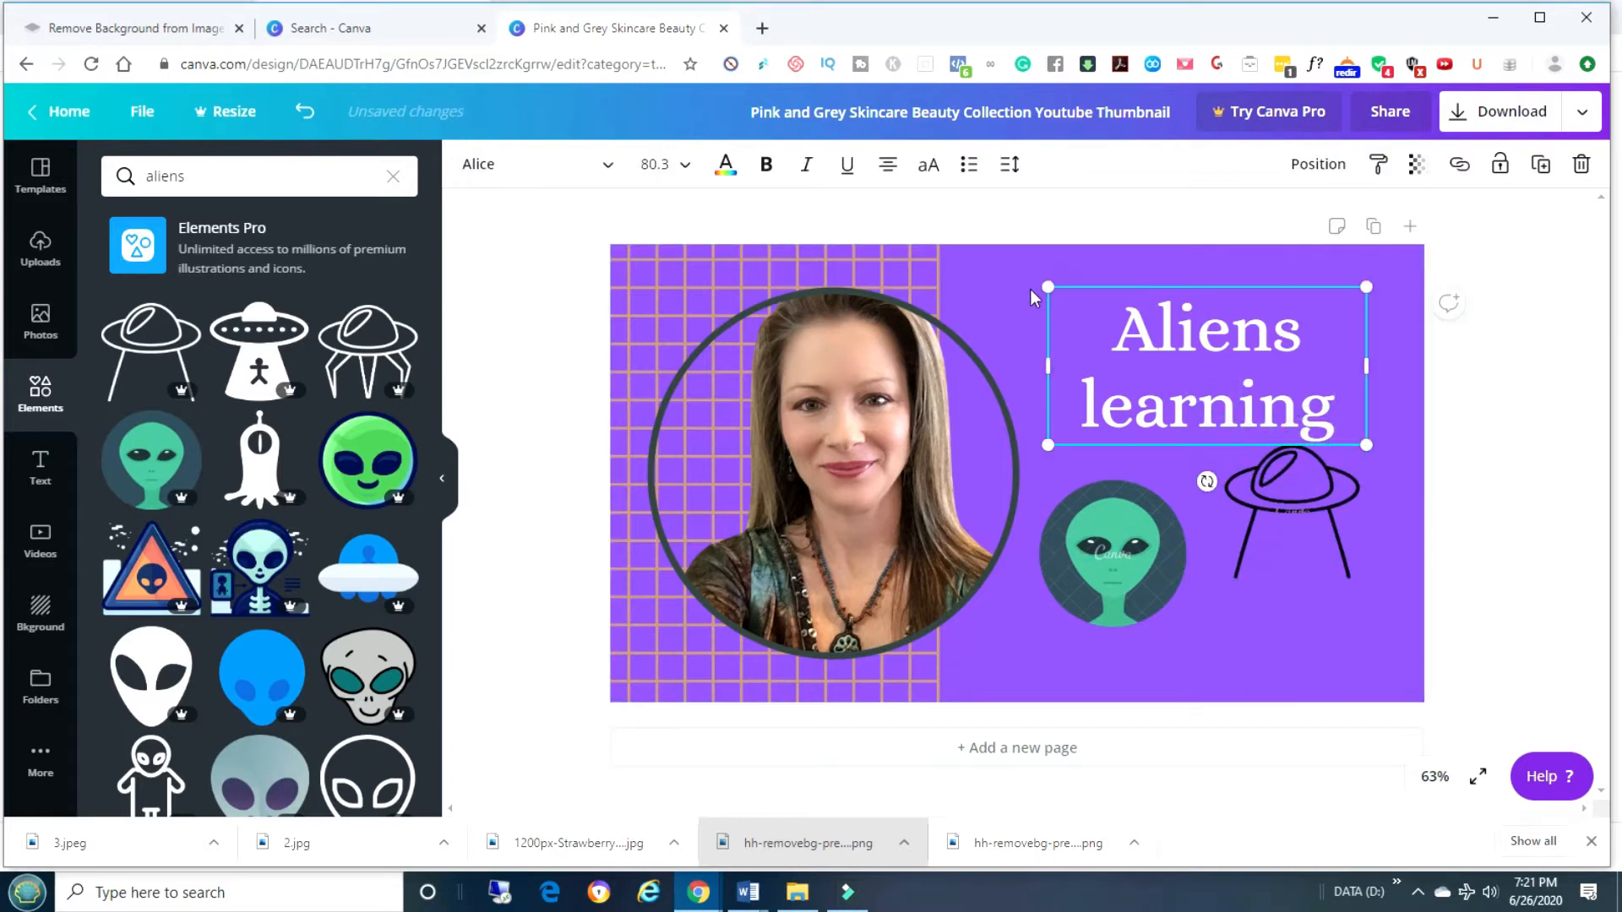
{"action": "left_click_drag", "start_coordinate": [1046, 287], "coordinate": [964, 272]}
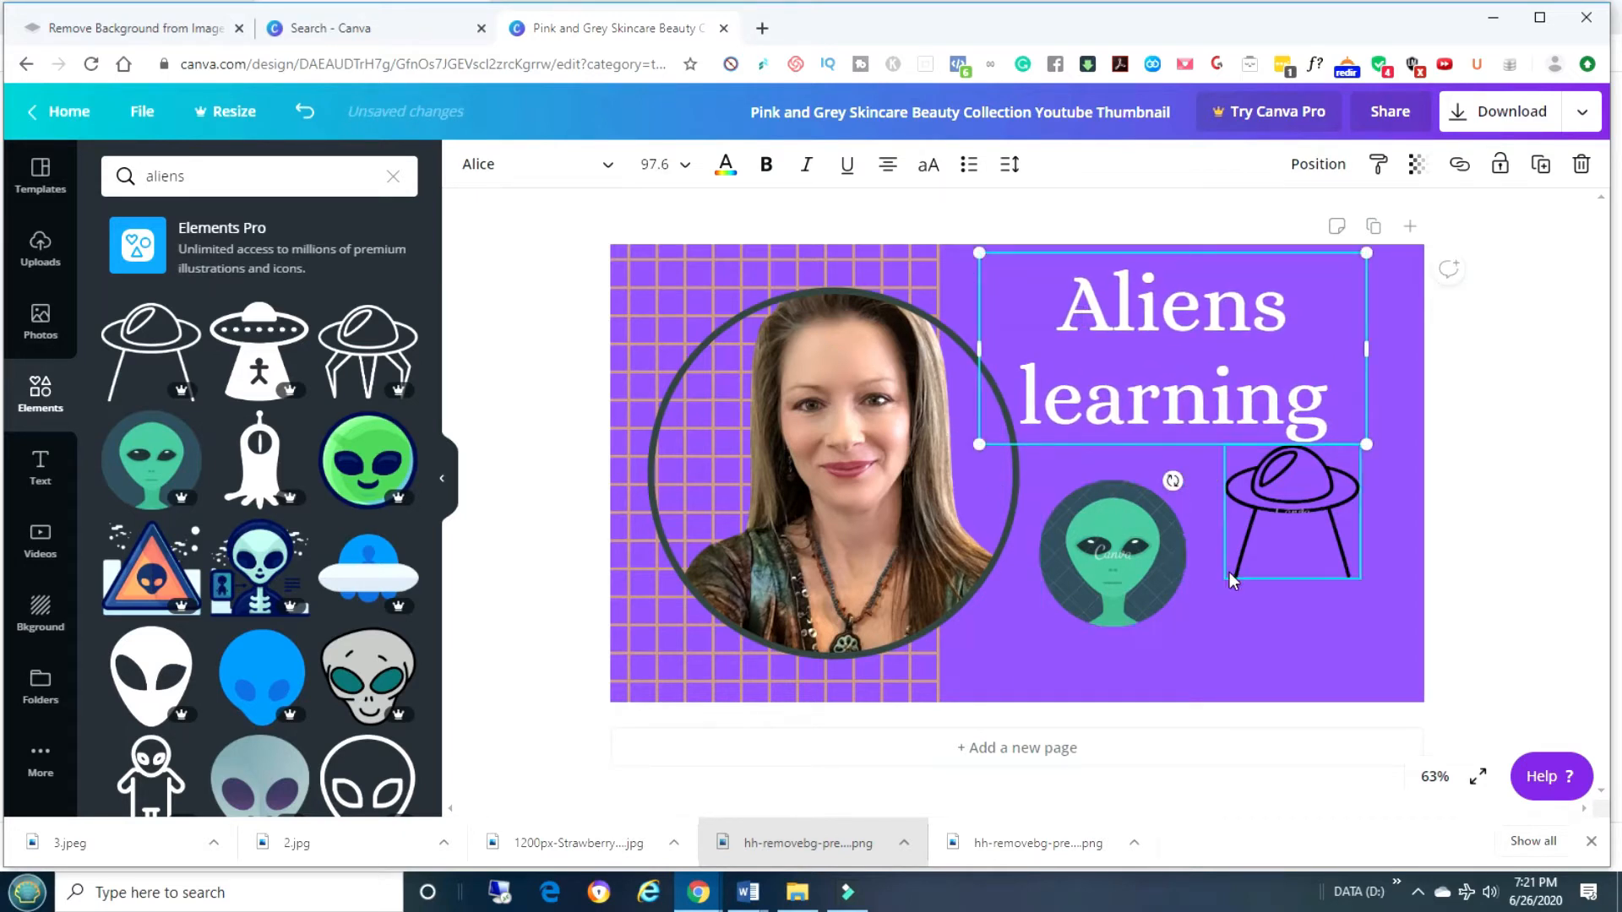
{"action": "left_click", "coordinate": [1219, 635]}
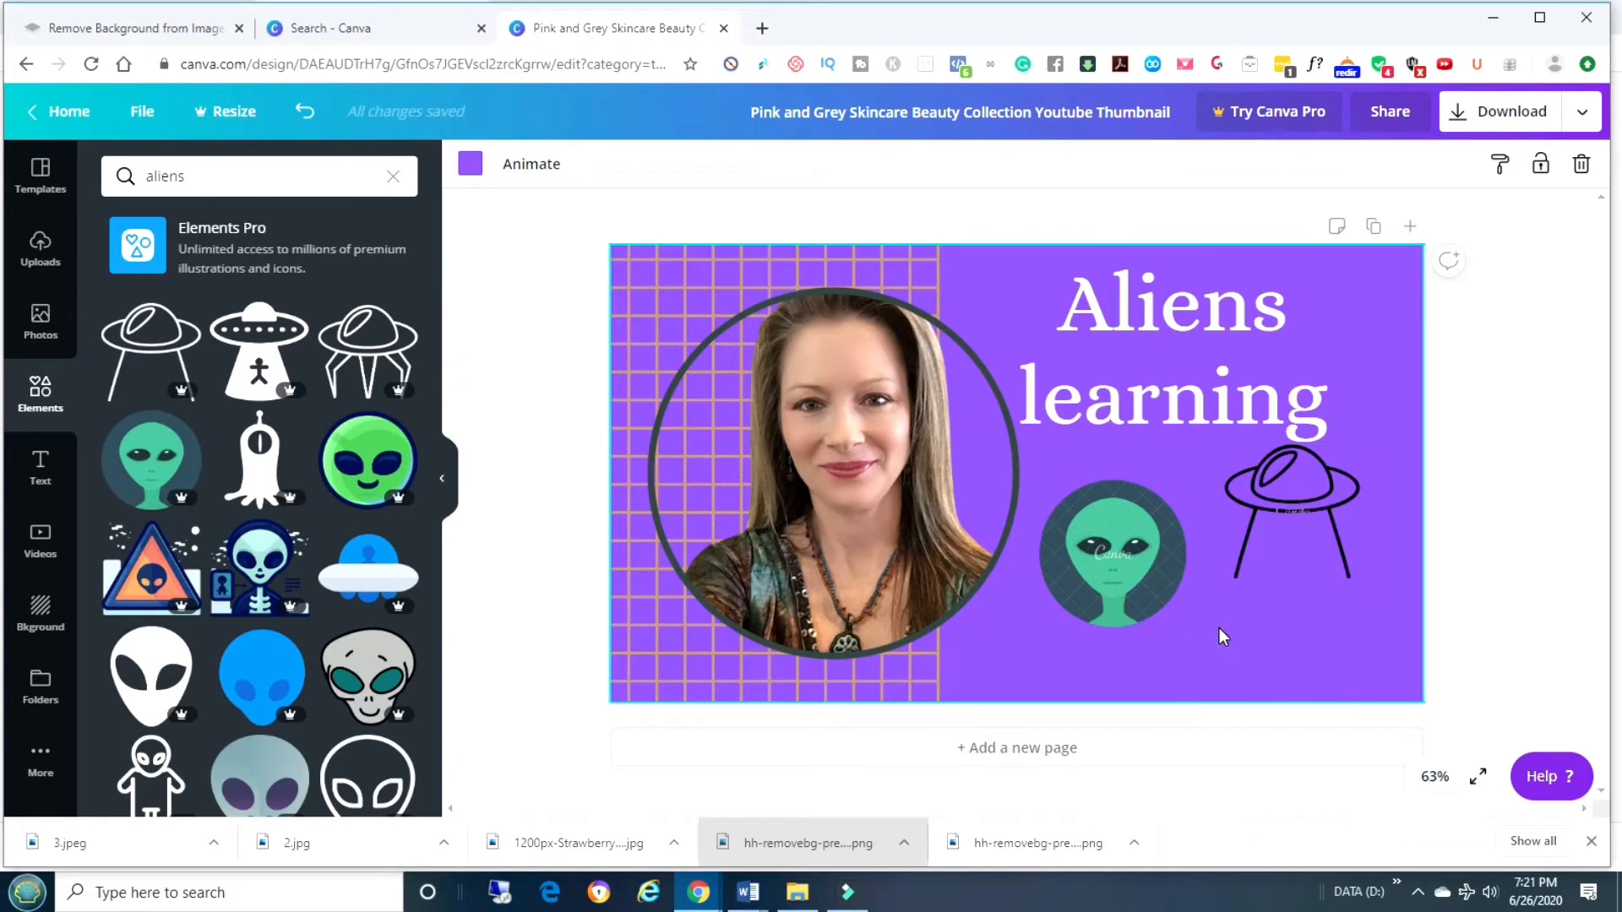
Set the grid pattern behind the circular photo to the default light green colour.
{"action": "left_click", "coordinate": [673, 305]}
{"action": "left_click", "coordinate": [670, 258]}
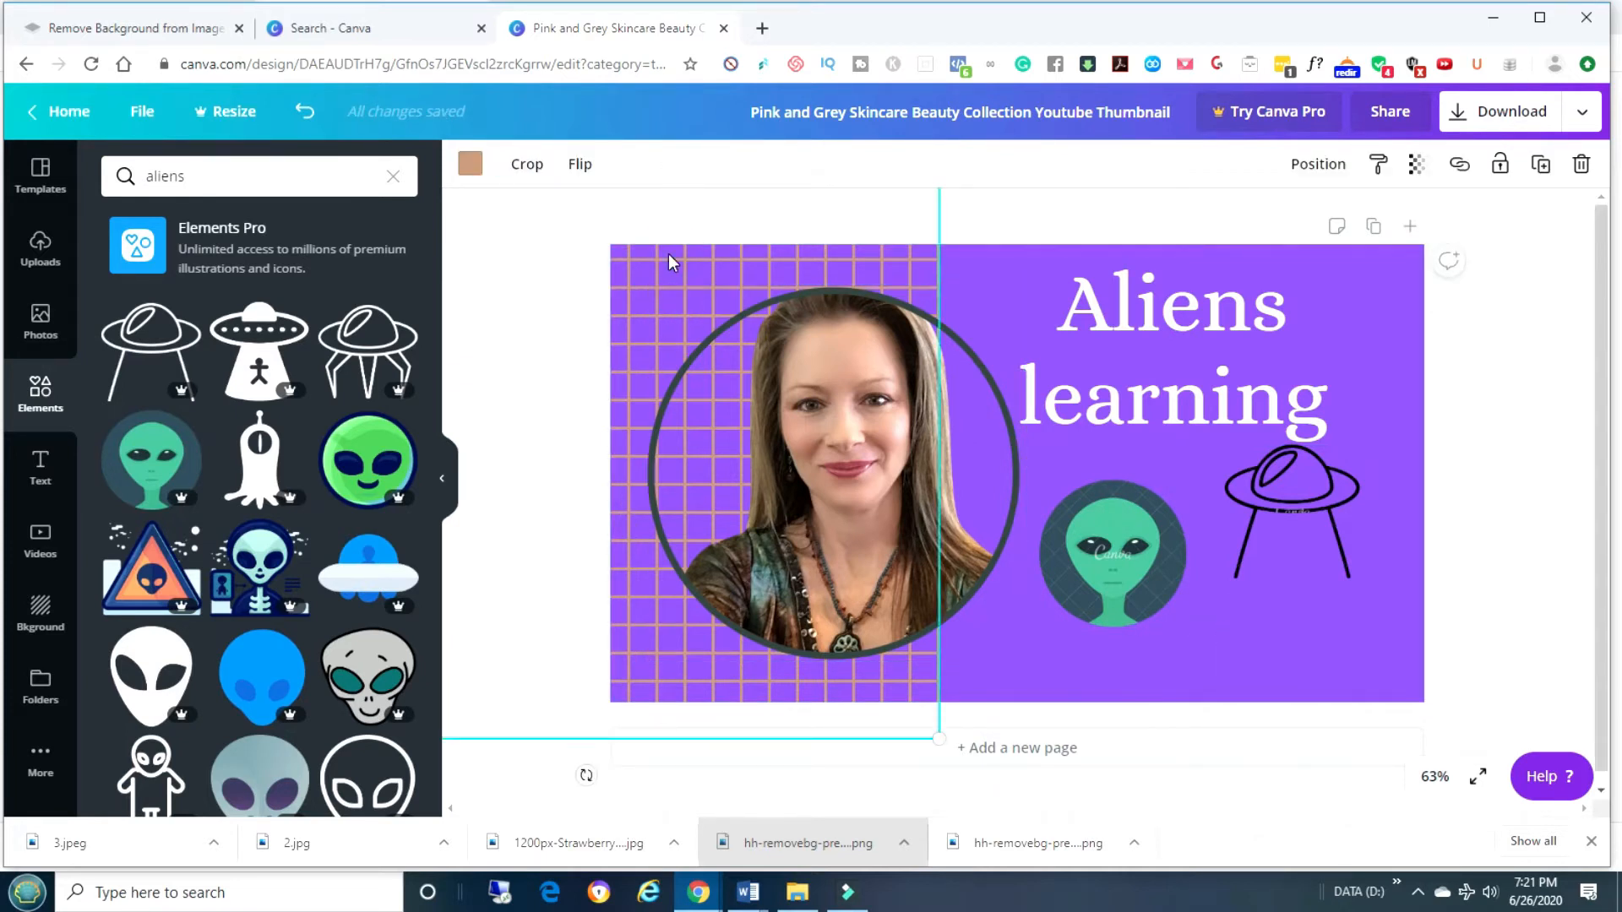
{"action": "left_click", "coordinate": [474, 172]}
{"action": "left_click", "coordinate": [348, 461]}
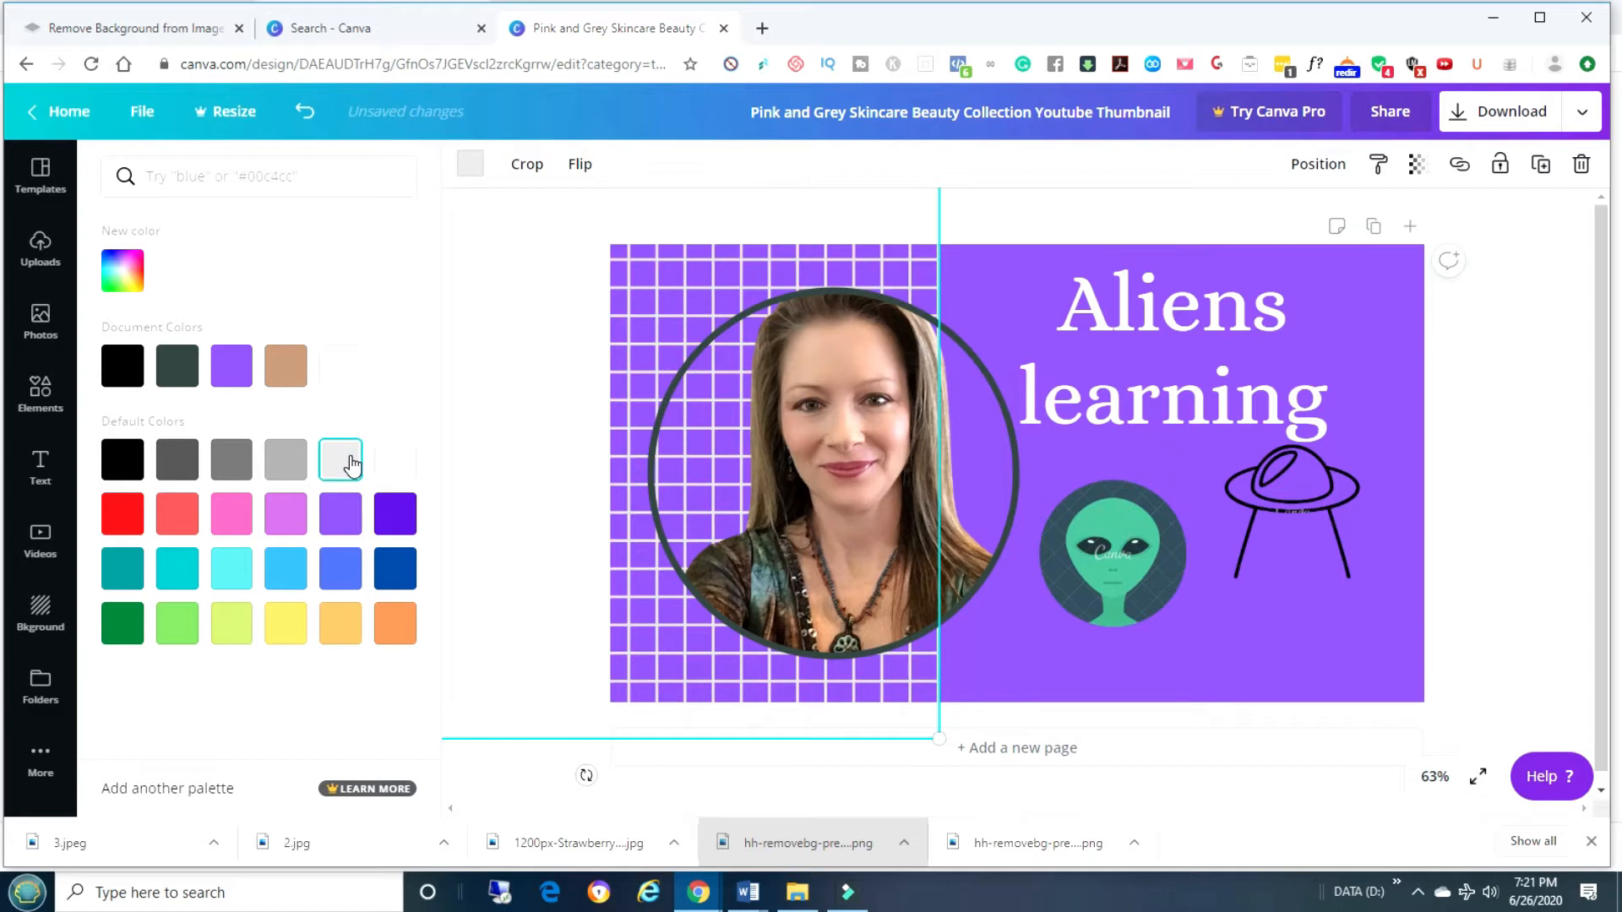
{"action": "left_click", "coordinate": [175, 623]}
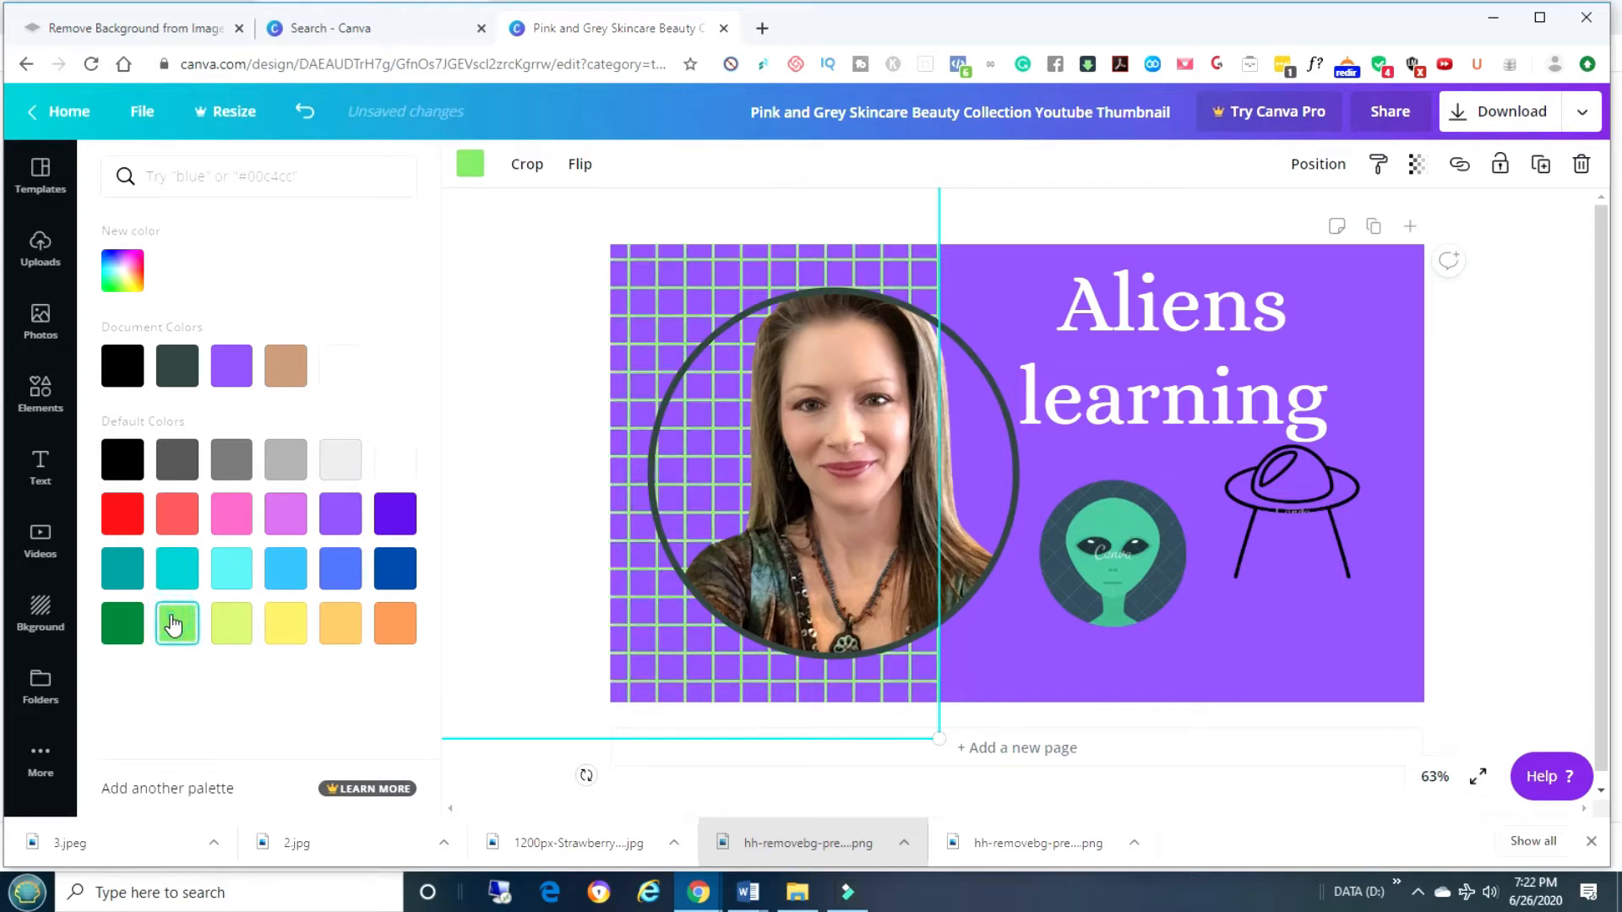
{"action": "left_click", "coordinate": [1290, 630]}
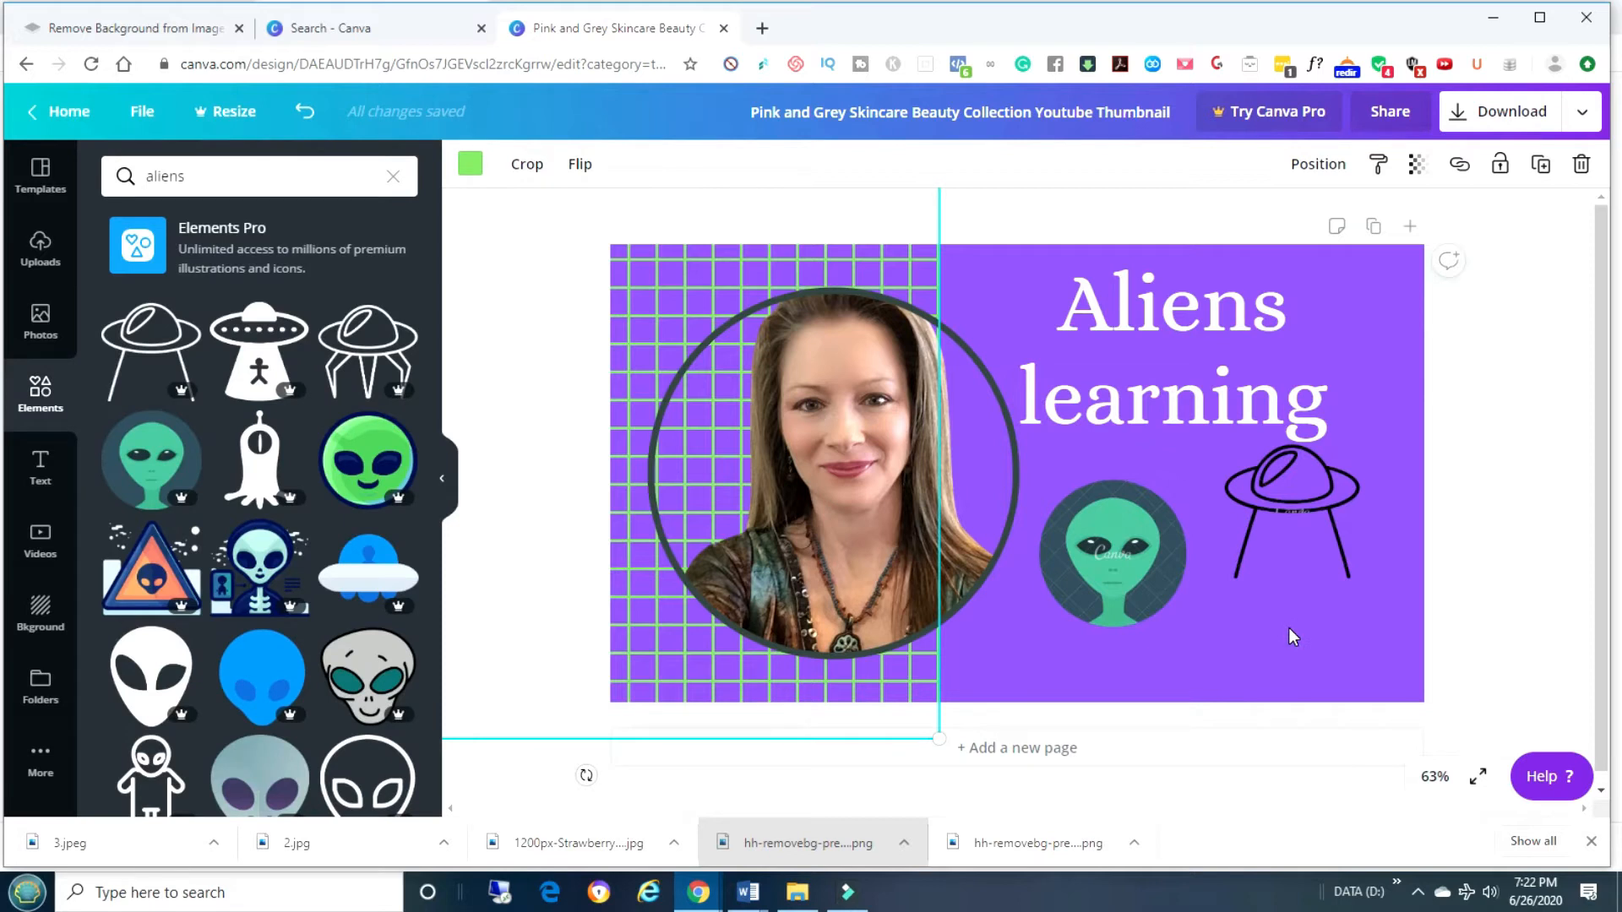
{"action": "left_click", "coordinate": [1289, 627]}
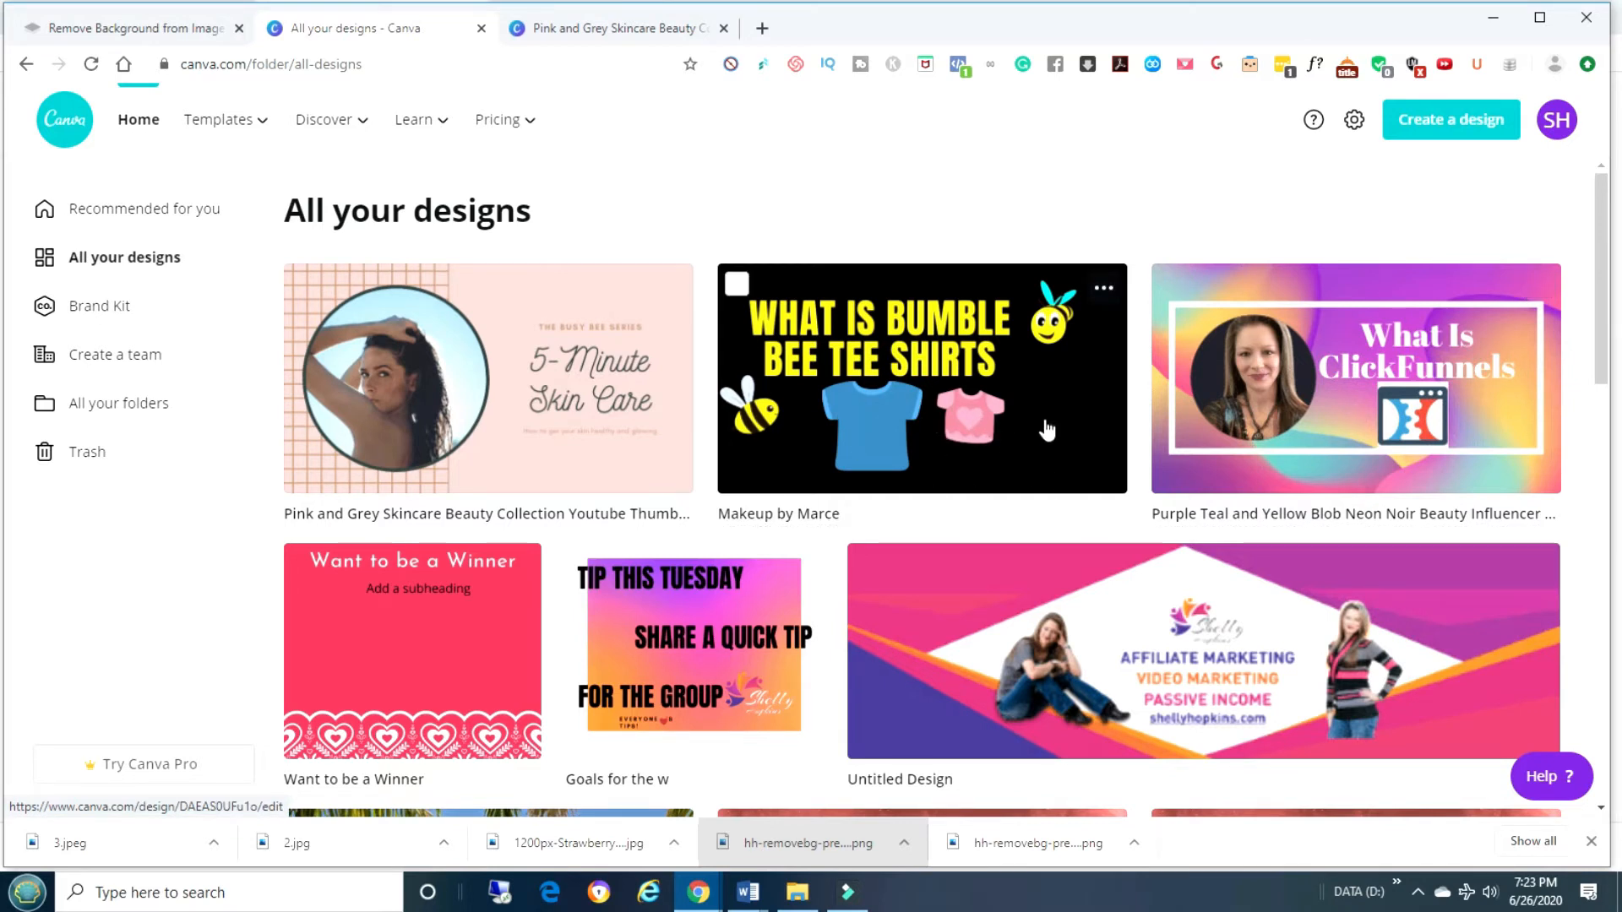
{"action": "left_click", "coordinate": [586, 28]}
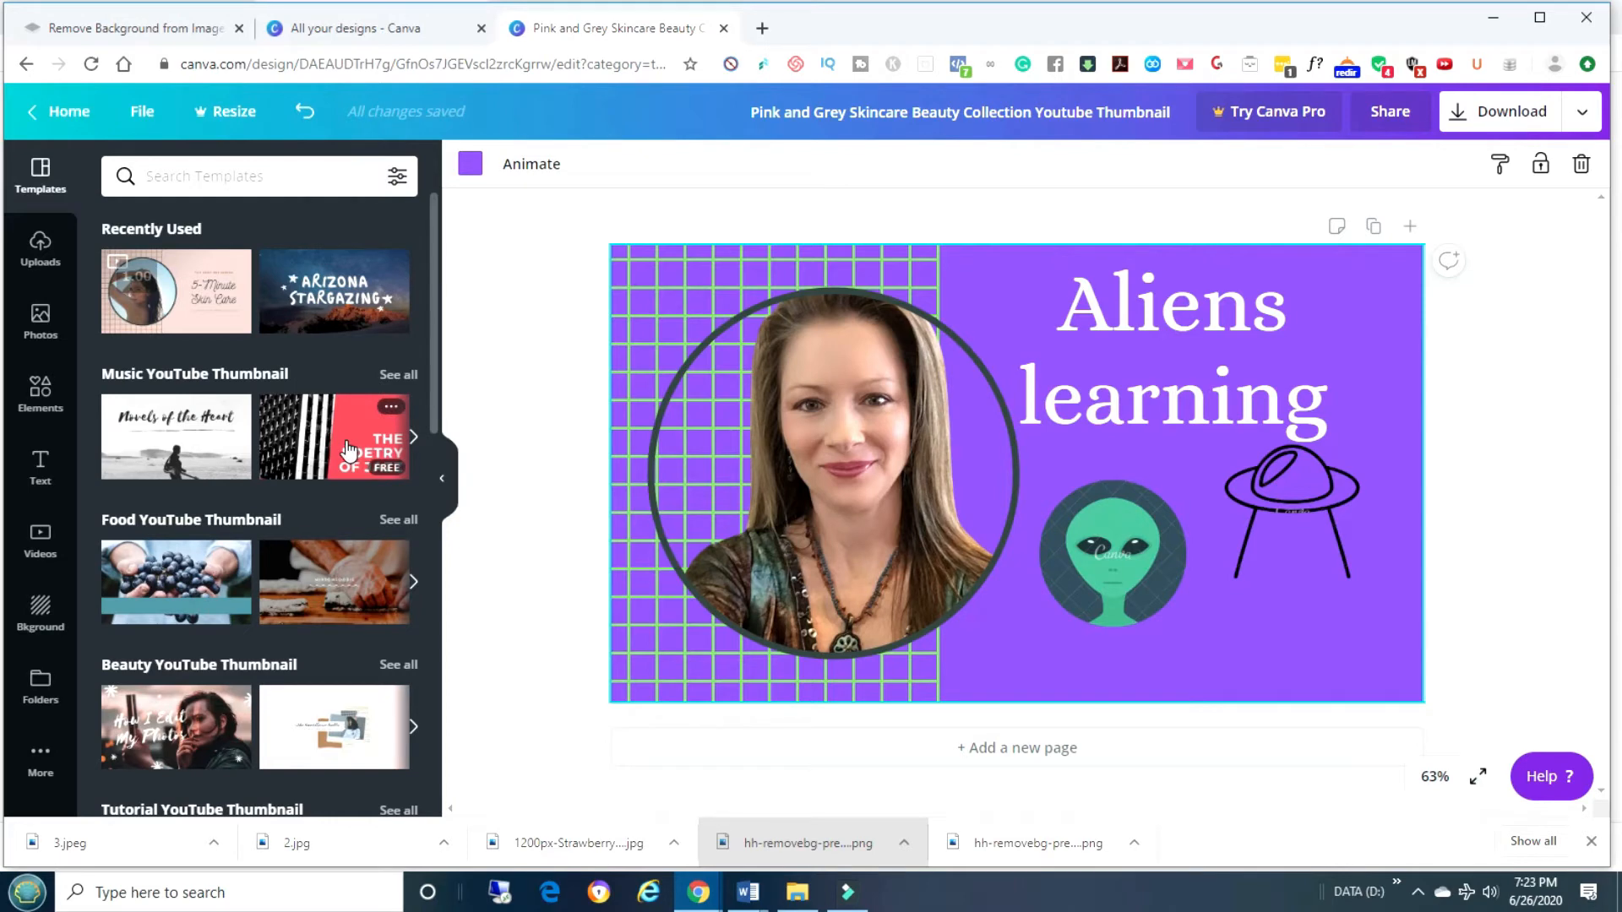
Scroll the Templates panel down to the Sweet x Salty food thumbnail set and open it.
{"action": "scroll", "coordinate": [336, 428], "scroll_direction": "down", "scroll_amount": 8}
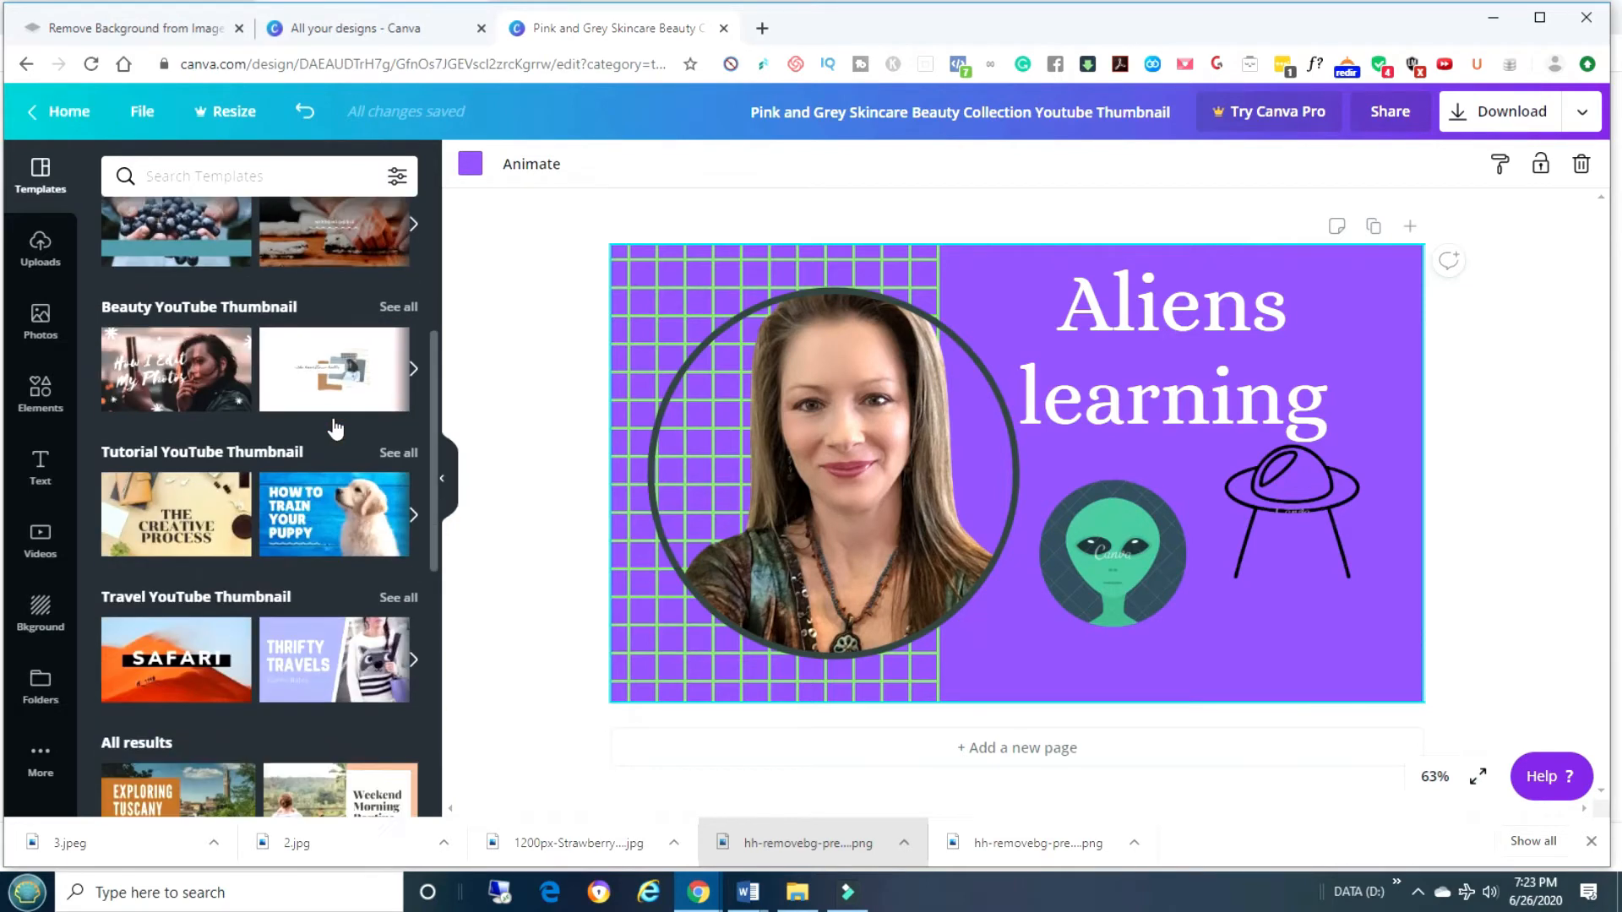
{"action": "scroll", "coordinate": [335, 428], "scroll_direction": "down", "scroll_amount": 8}
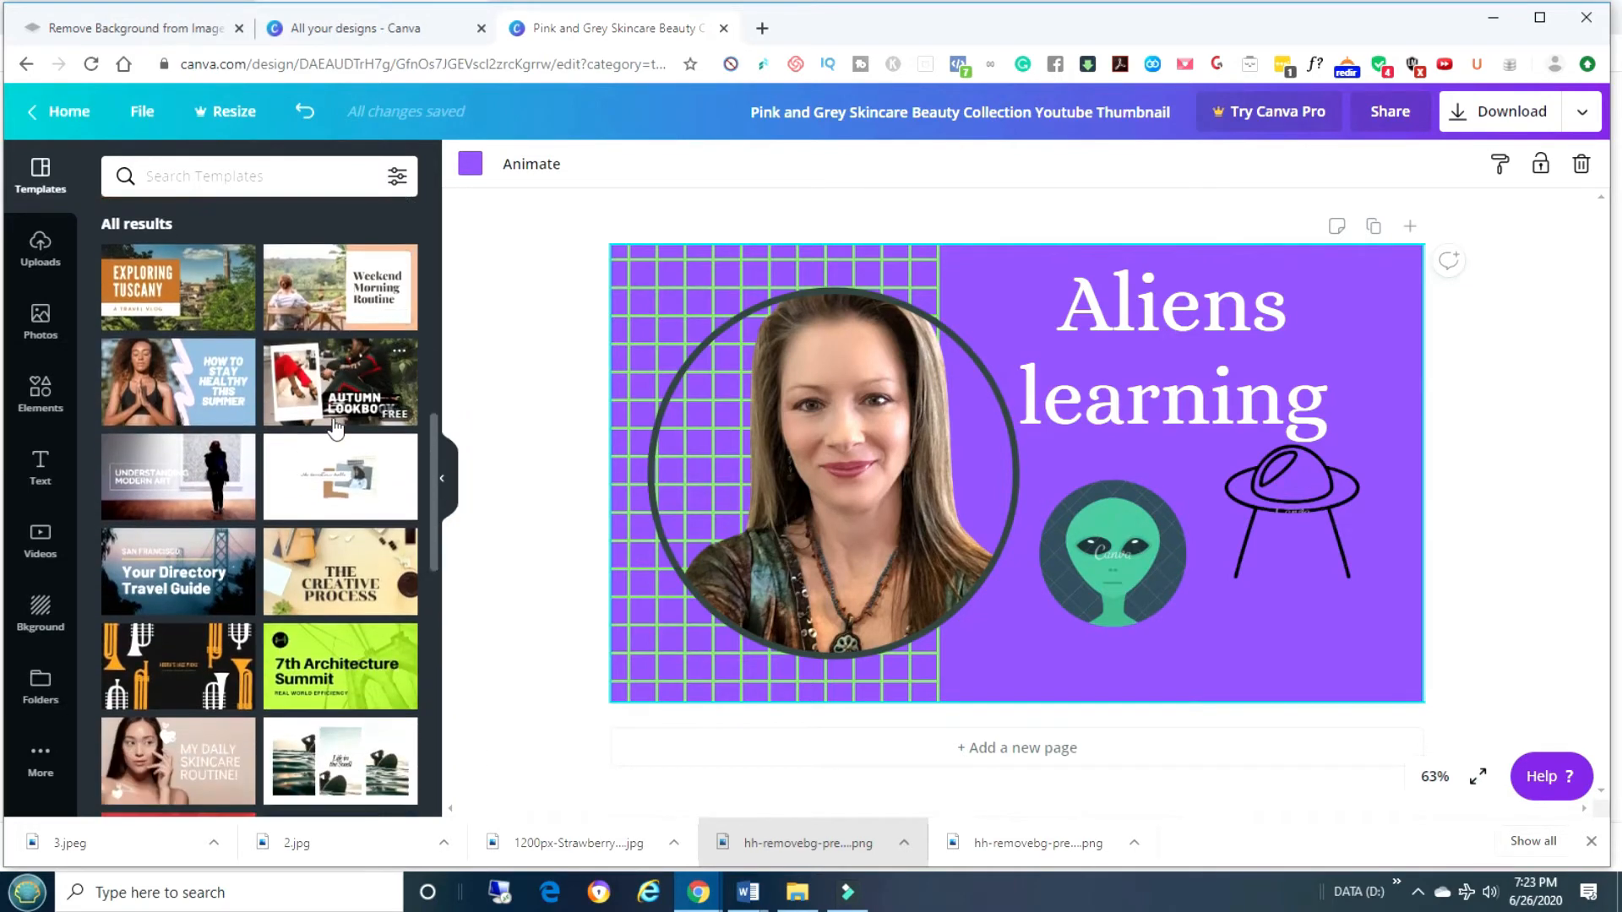
{"action": "scroll", "coordinate": [336, 428], "scroll_direction": "down", "scroll_amount": 6}
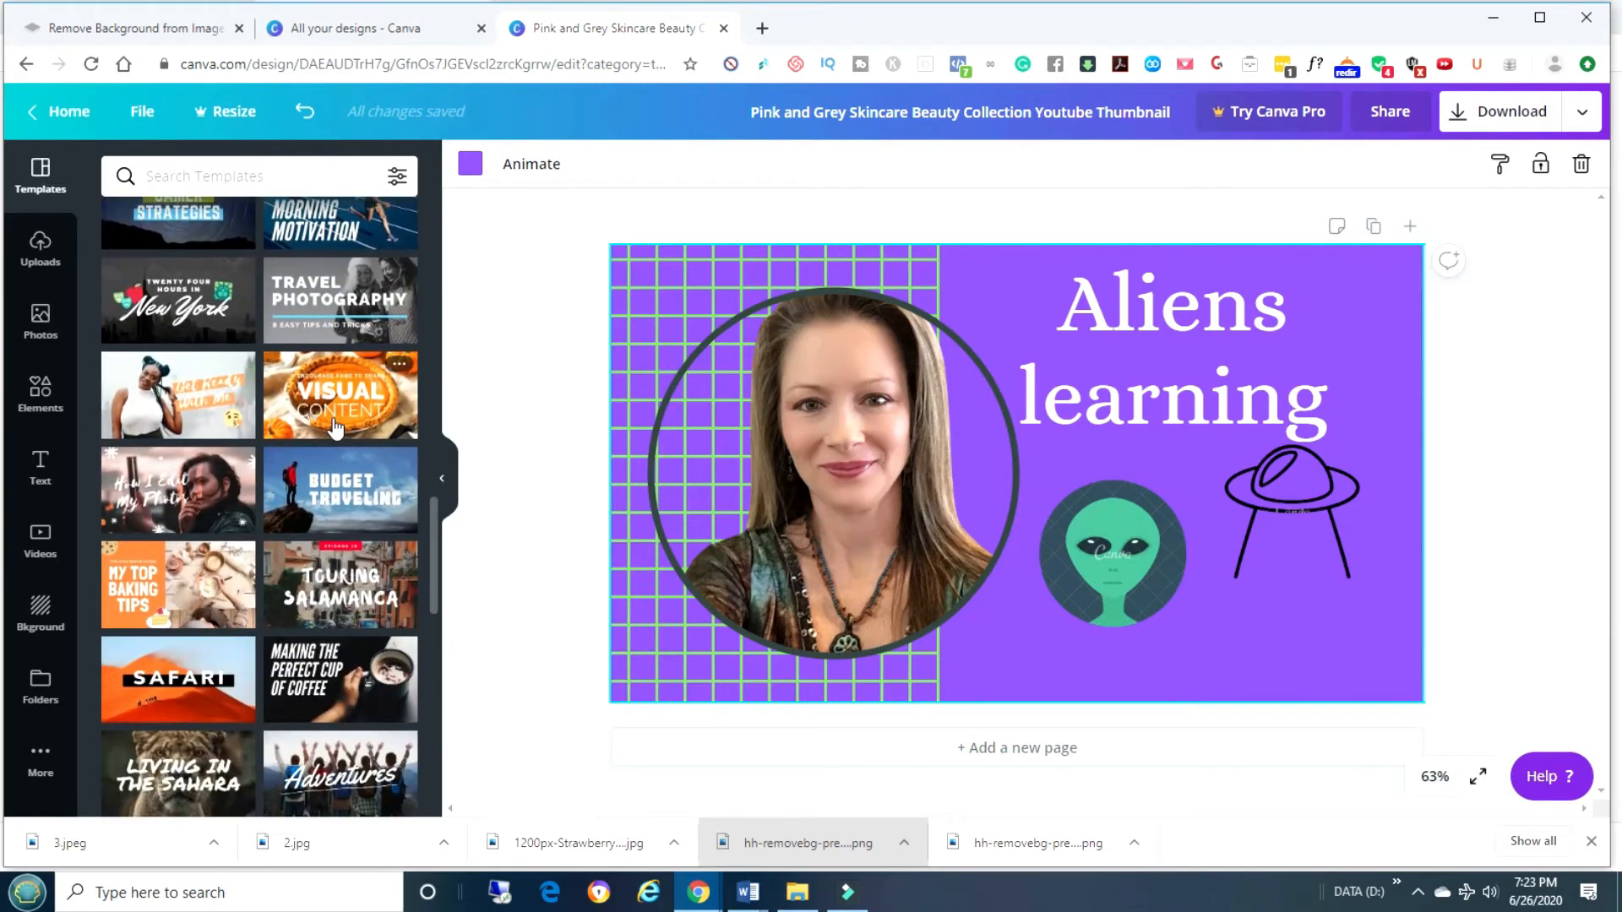
{"action": "scroll", "coordinate": [333, 418], "scroll_direction": "down", "scroll_amount": 6}
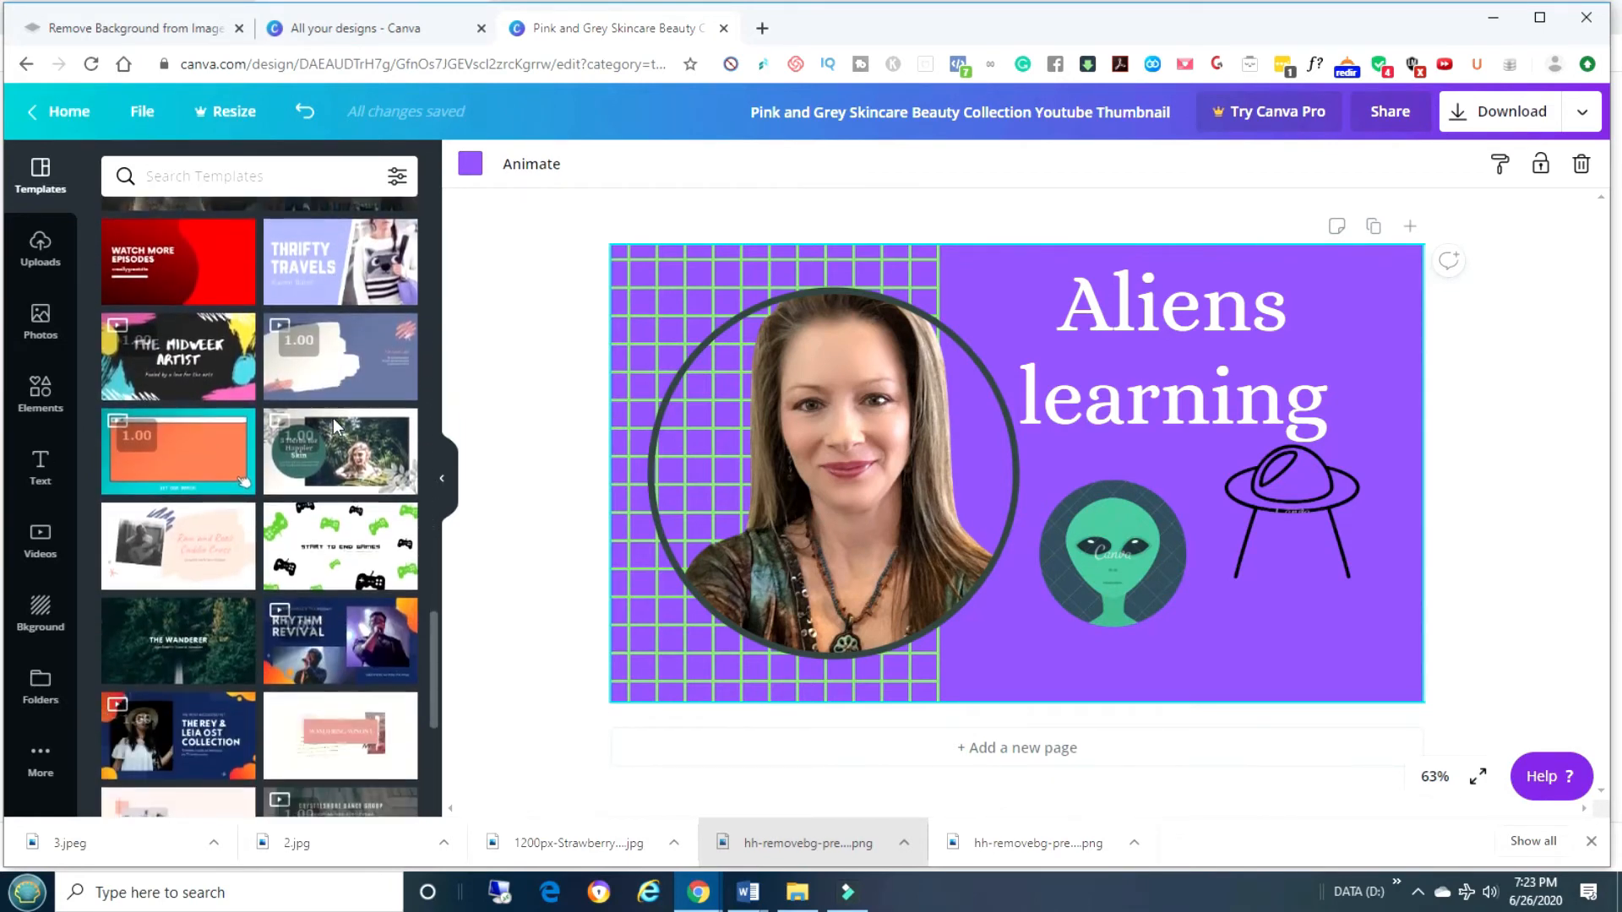
{"action": "scroll", "coordinate": [336, 428], "scroll_direction": "down", "scroll_amount": 6}
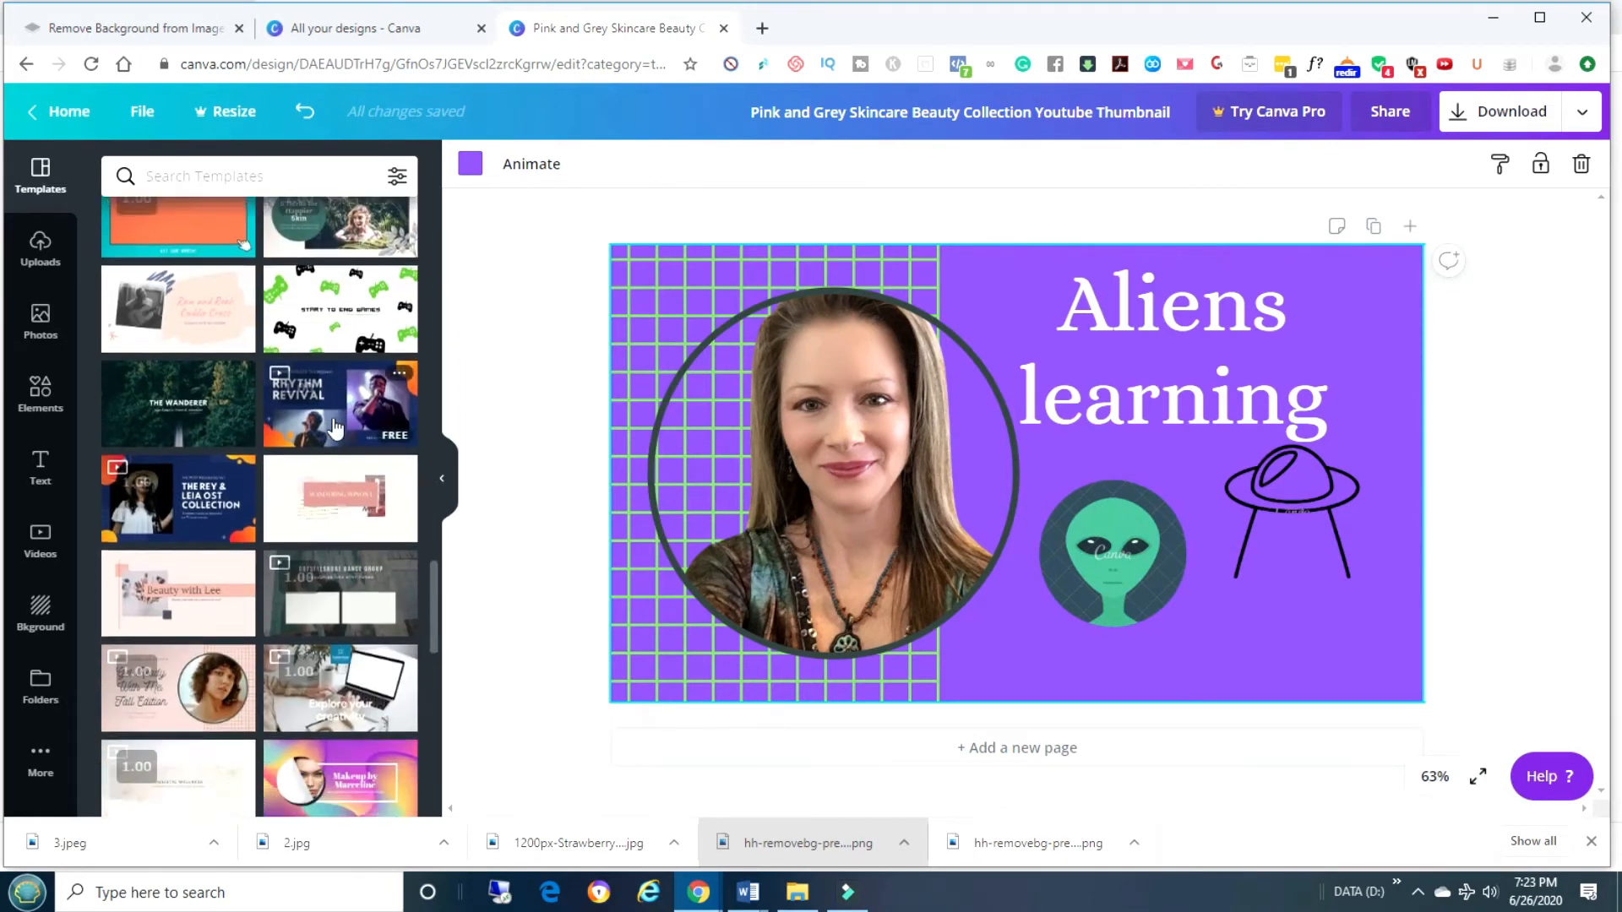
{"action": "scroll", "coordinate": [336, 428], "scroll_direction": "down", "scroll_amount": 1}
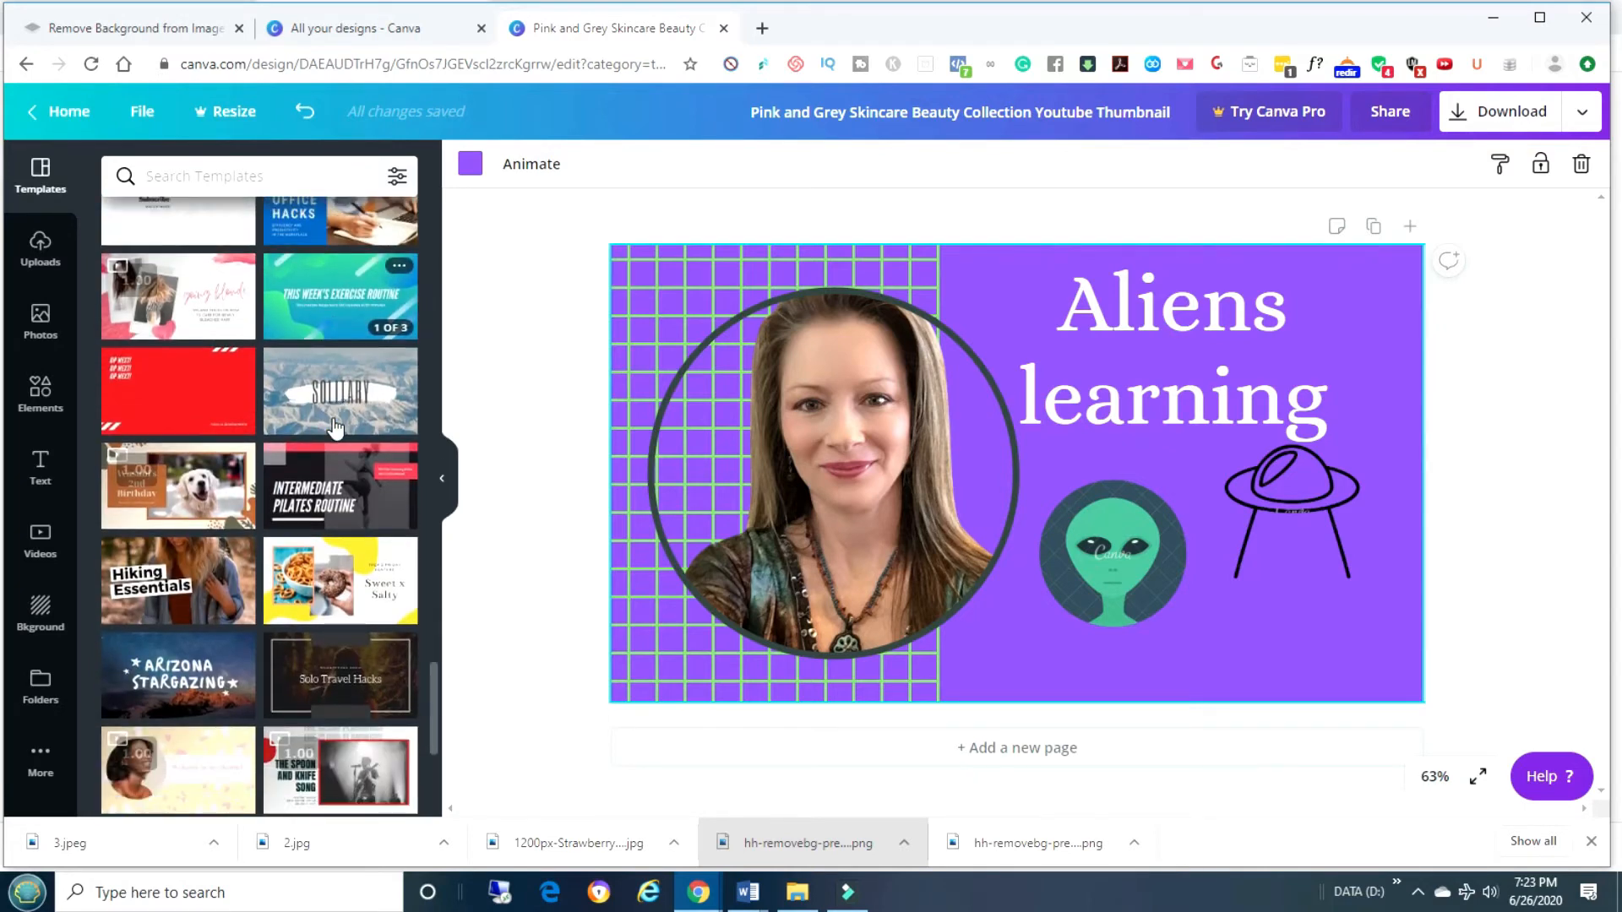
{"action": "left_click", "coordinate": [358, 606]}
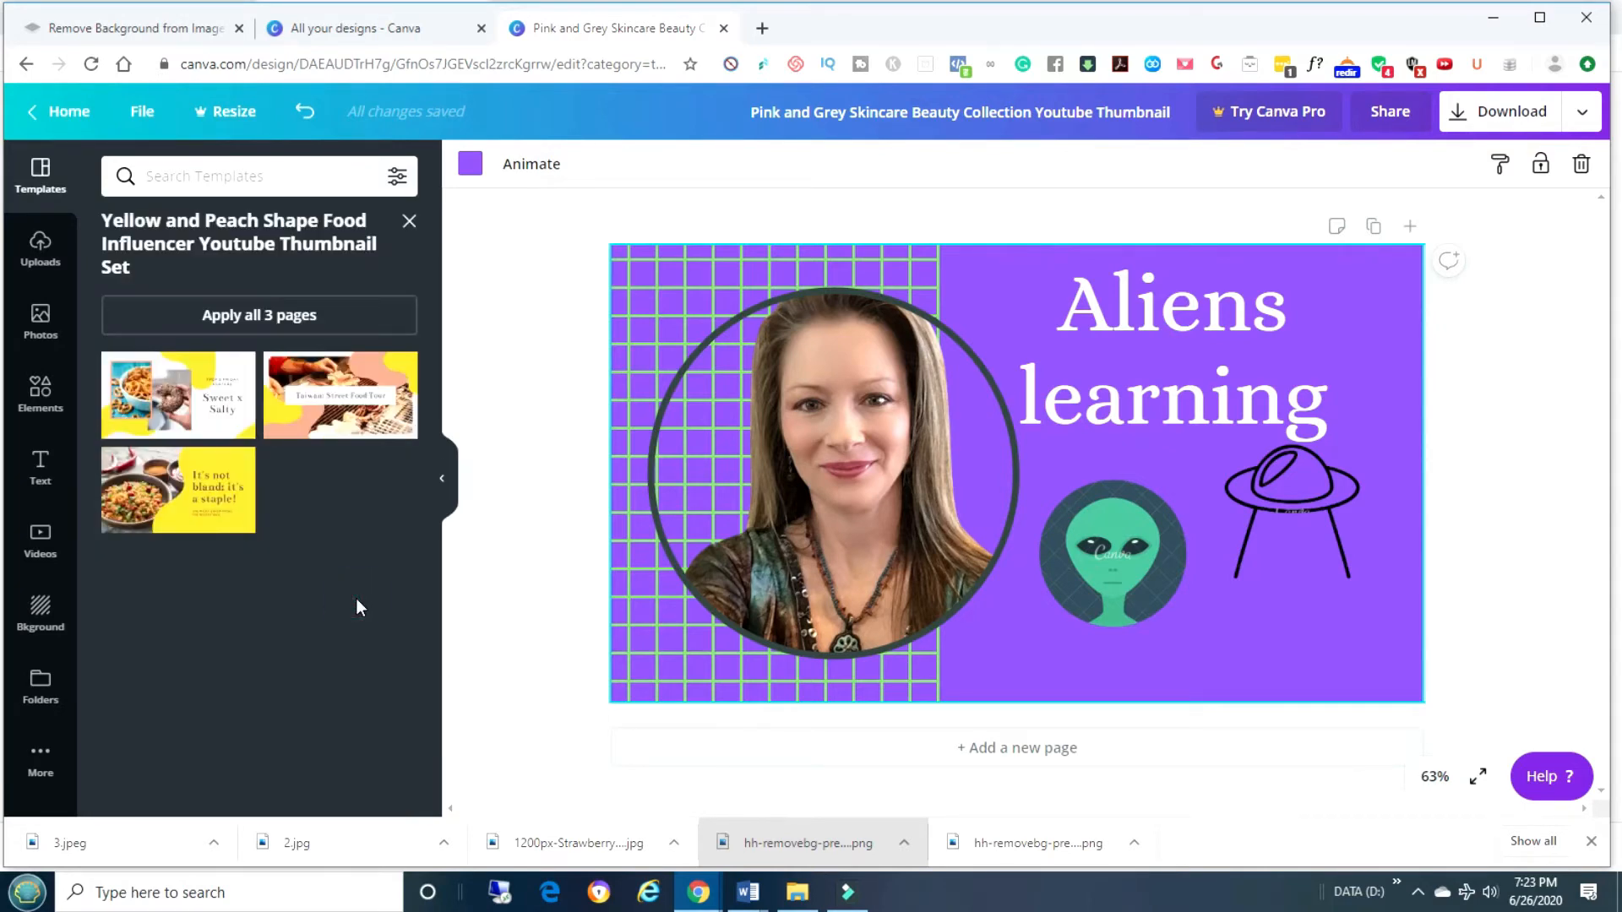
Apply the first Sweet x Salty page, then drag the uploaded smoothie and fruit-platter photos into its frames.
{"action": "left_click", "coordinate": [197, 423]}
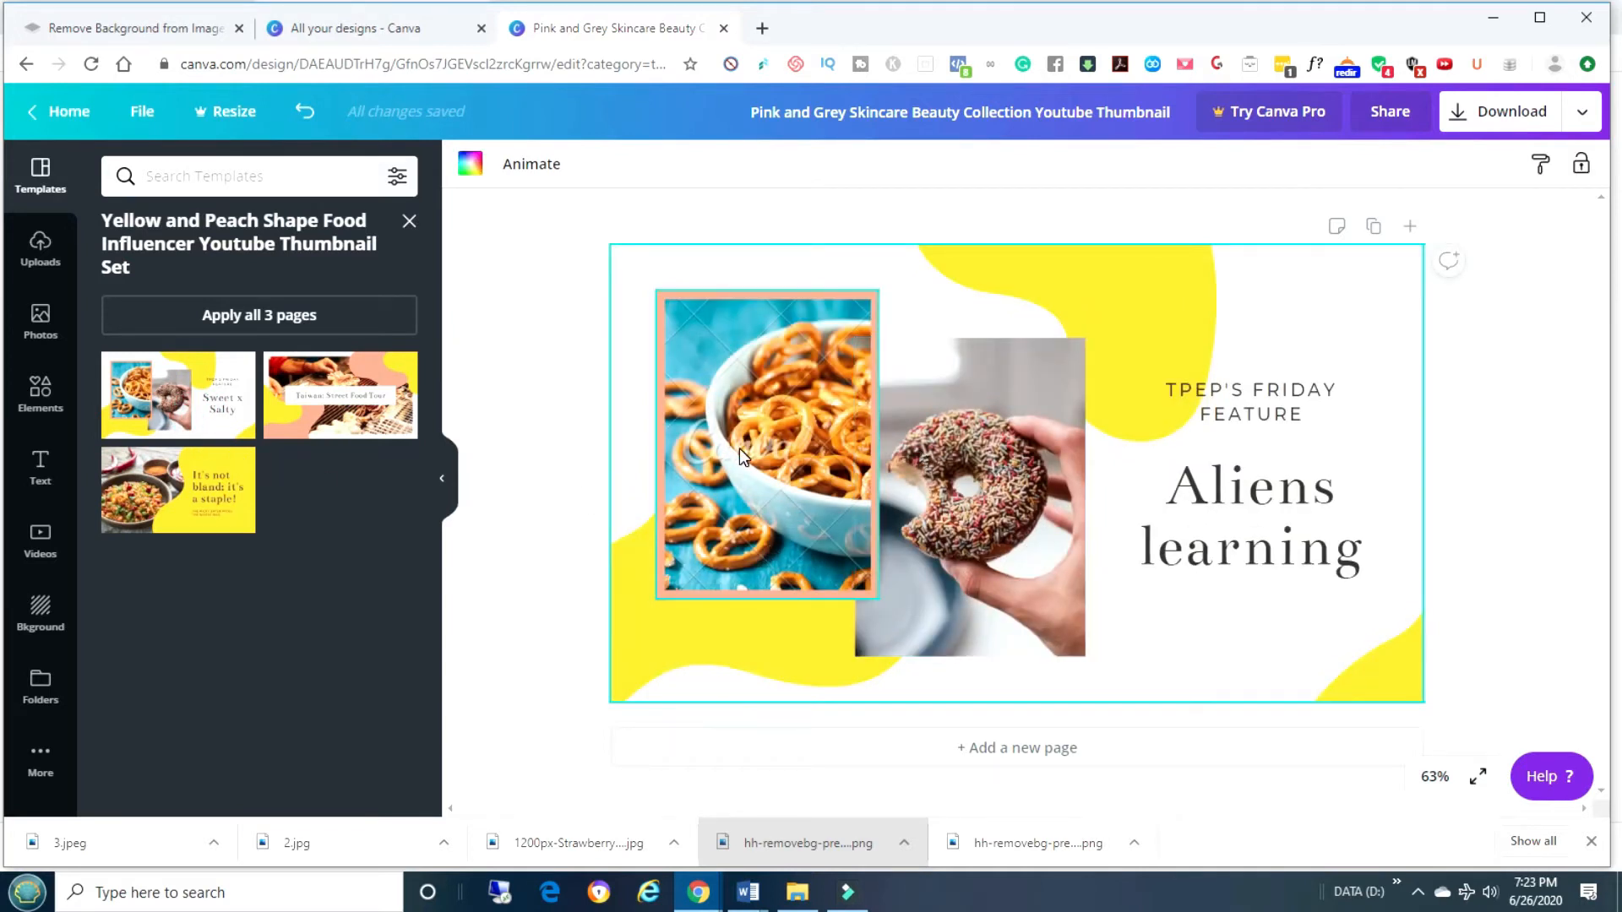
{"action": "left_click", "coordinate": [40, 322]}
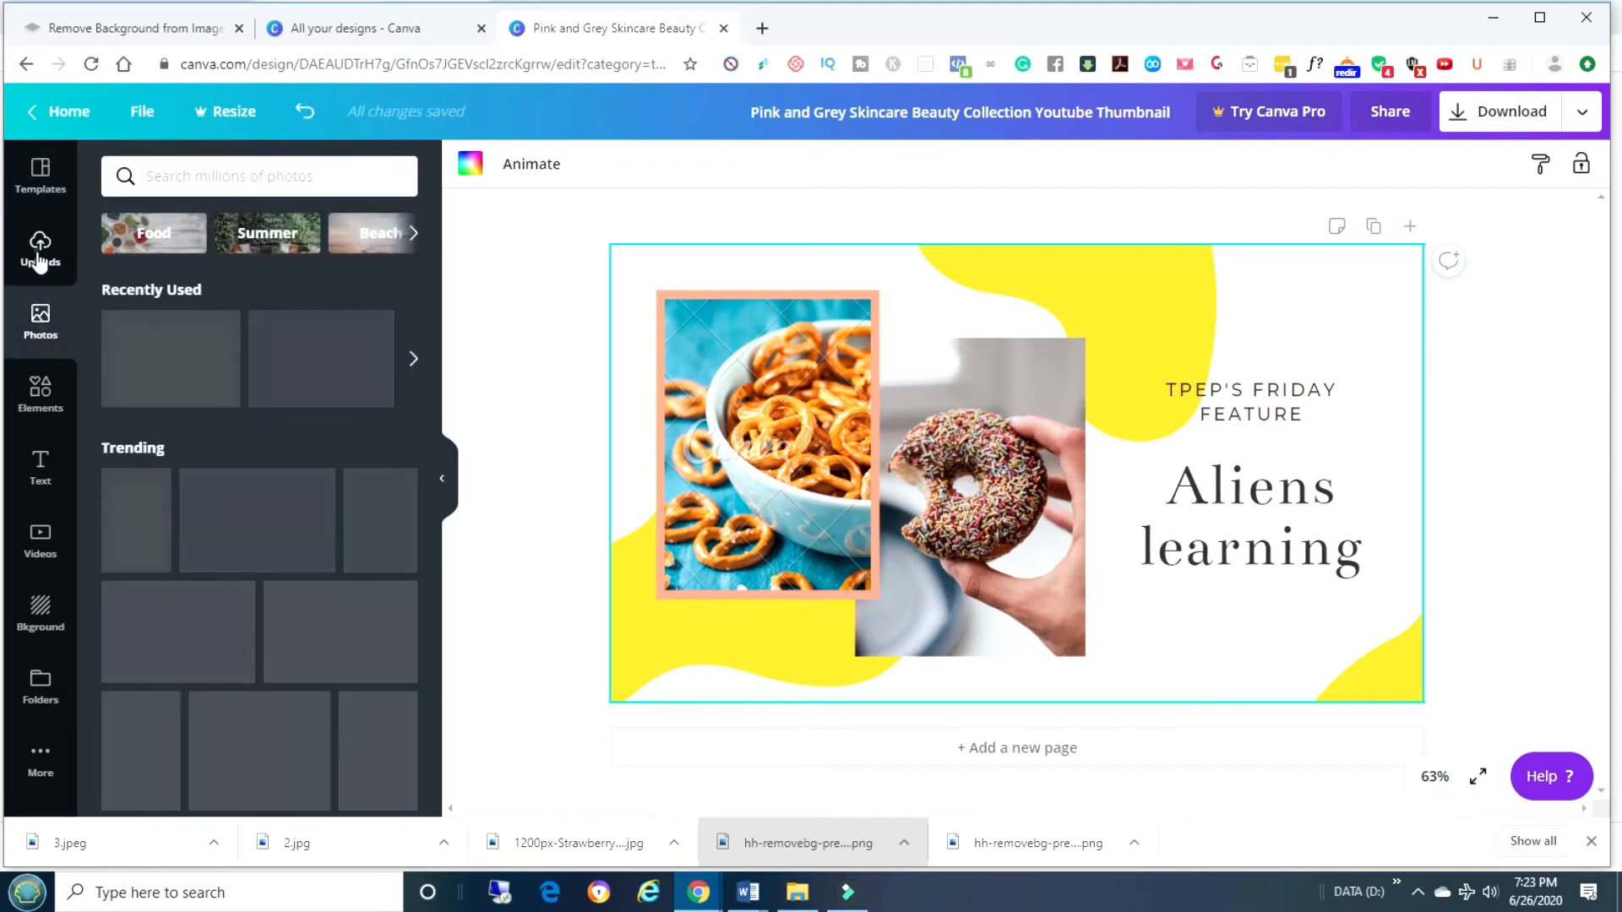
{"action": "left_click", "coordinate": [39, 254]}
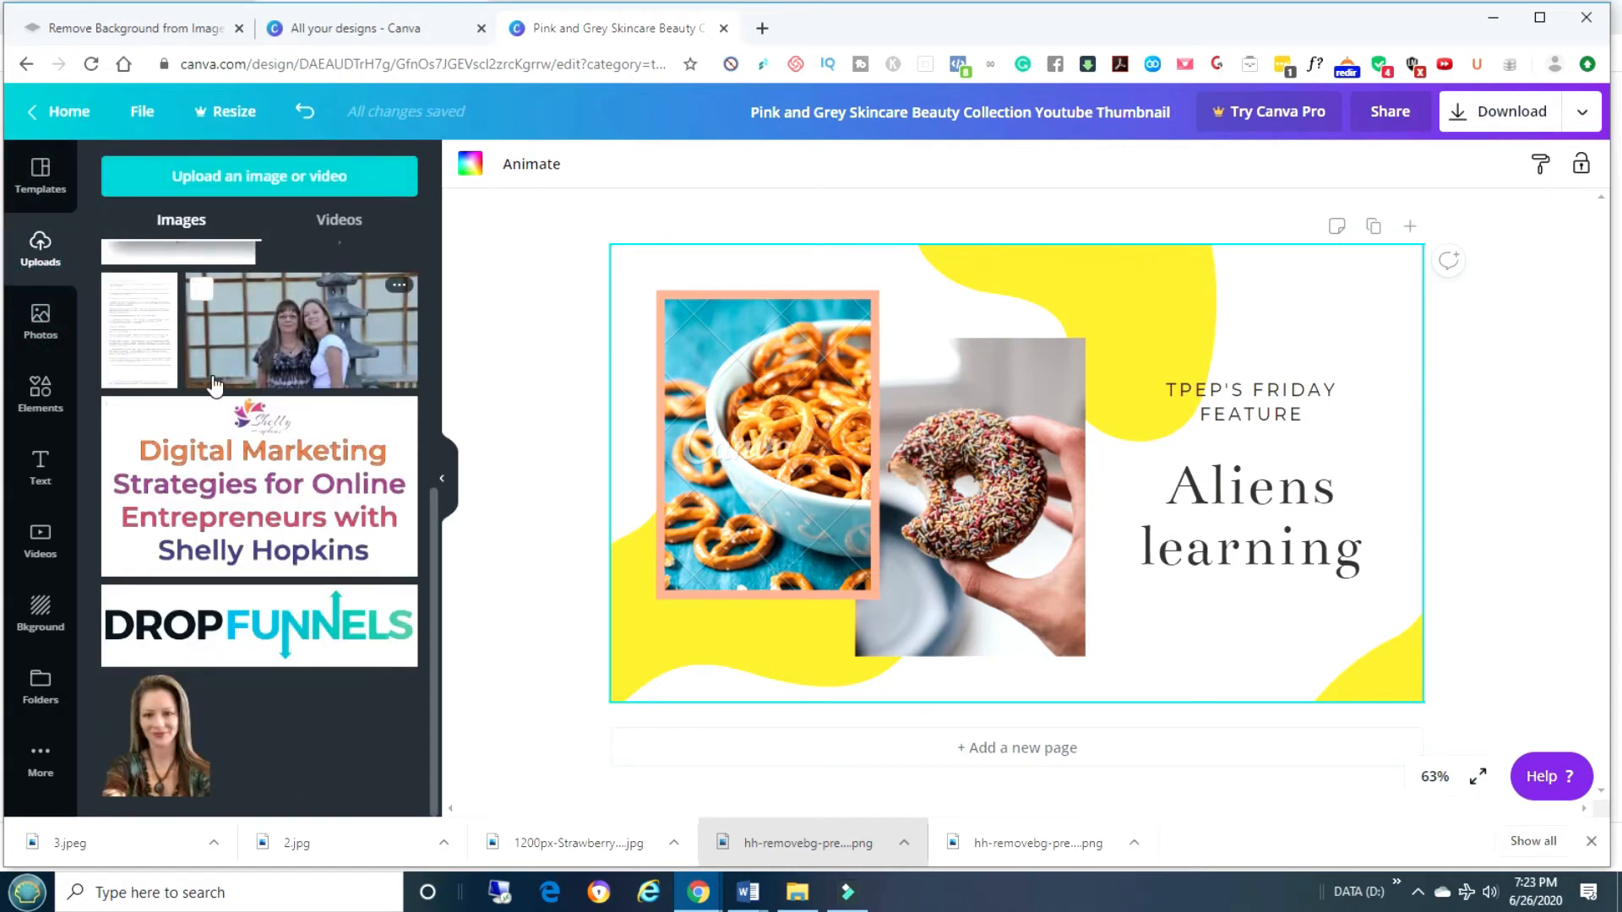
{"action": "scroll", "coordinate": [214, 384], "scroll_direction": "up", "scroll_amount": 5}
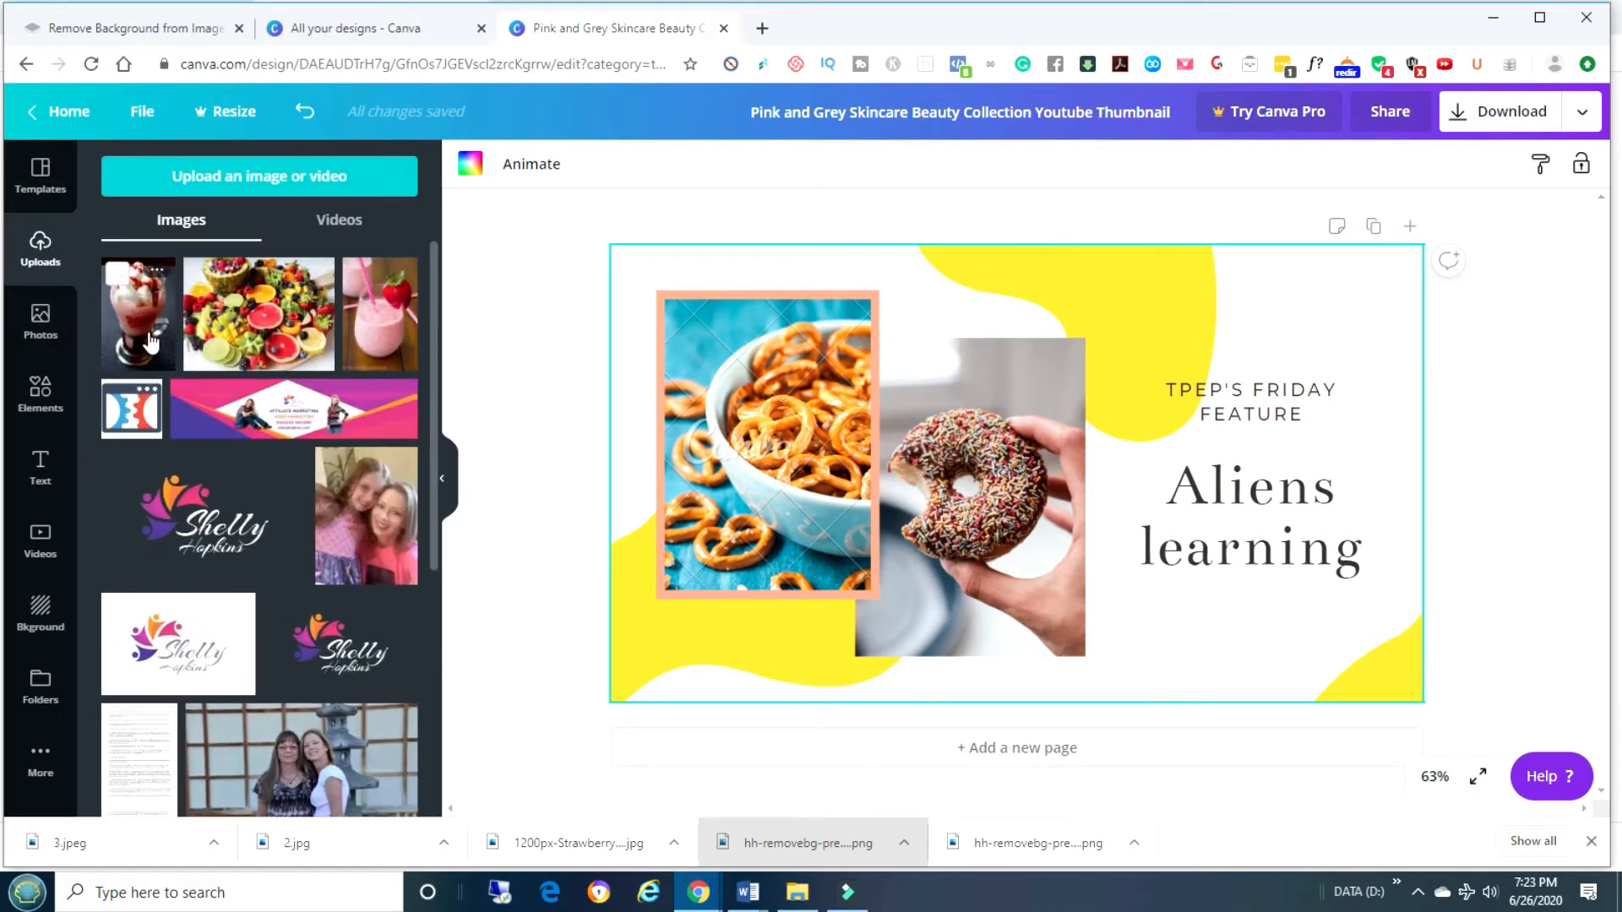
{"action": "left_click_drag", "start_coordinate": [150, 343], "coordinate": [792, 438]}
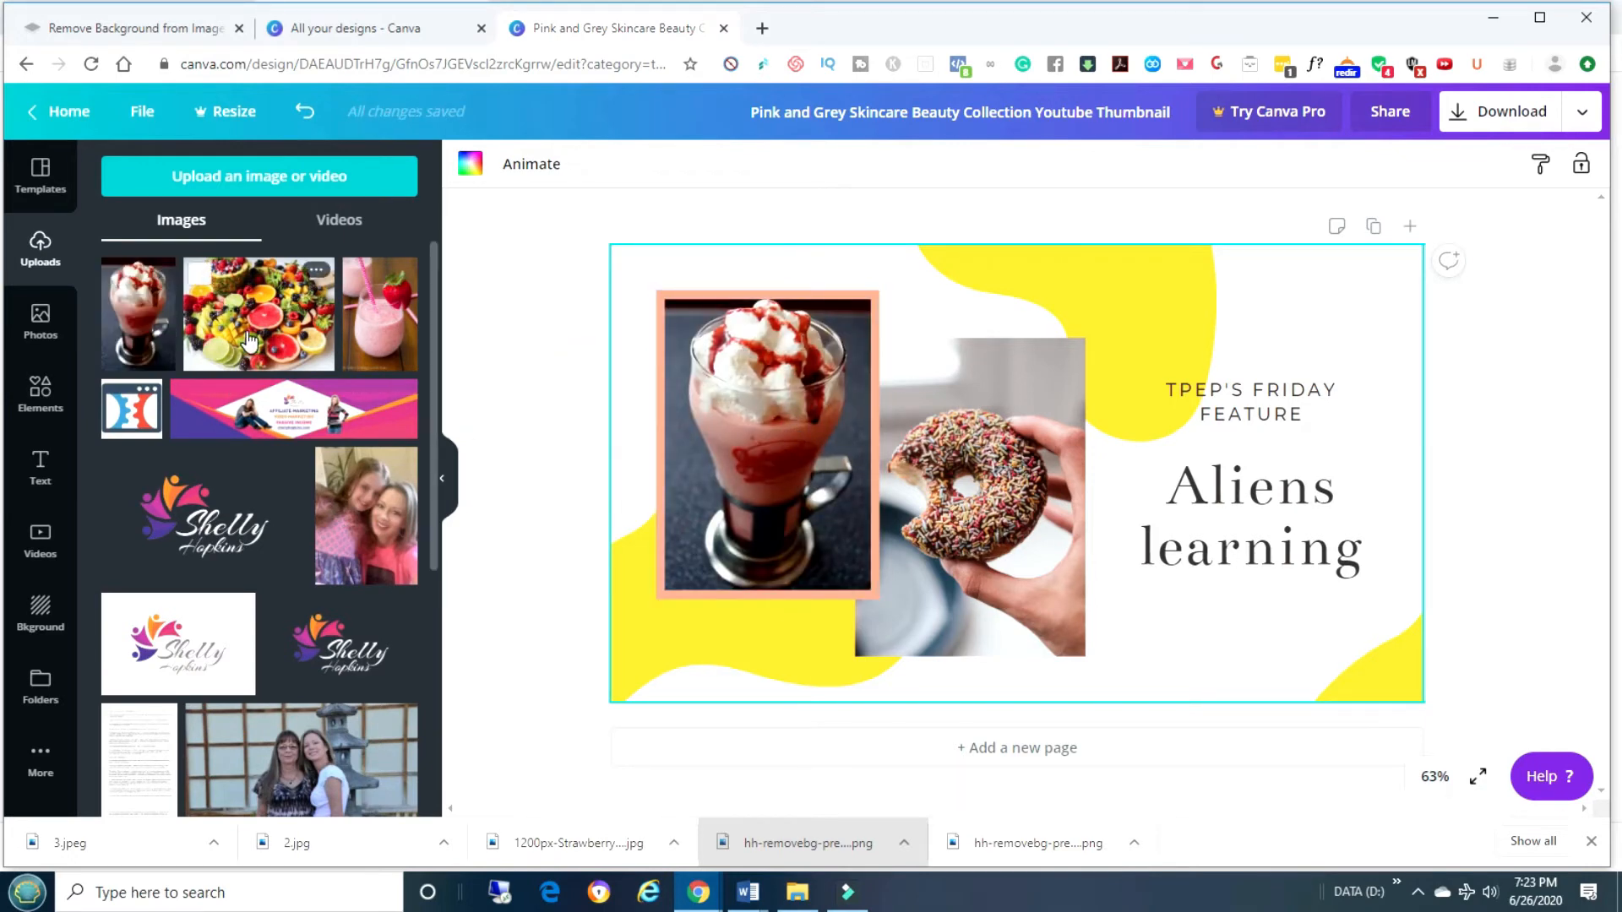
{"action": "left_click_drag", "start_coordinate": [247, 340], "coordinate": [975, 475]}
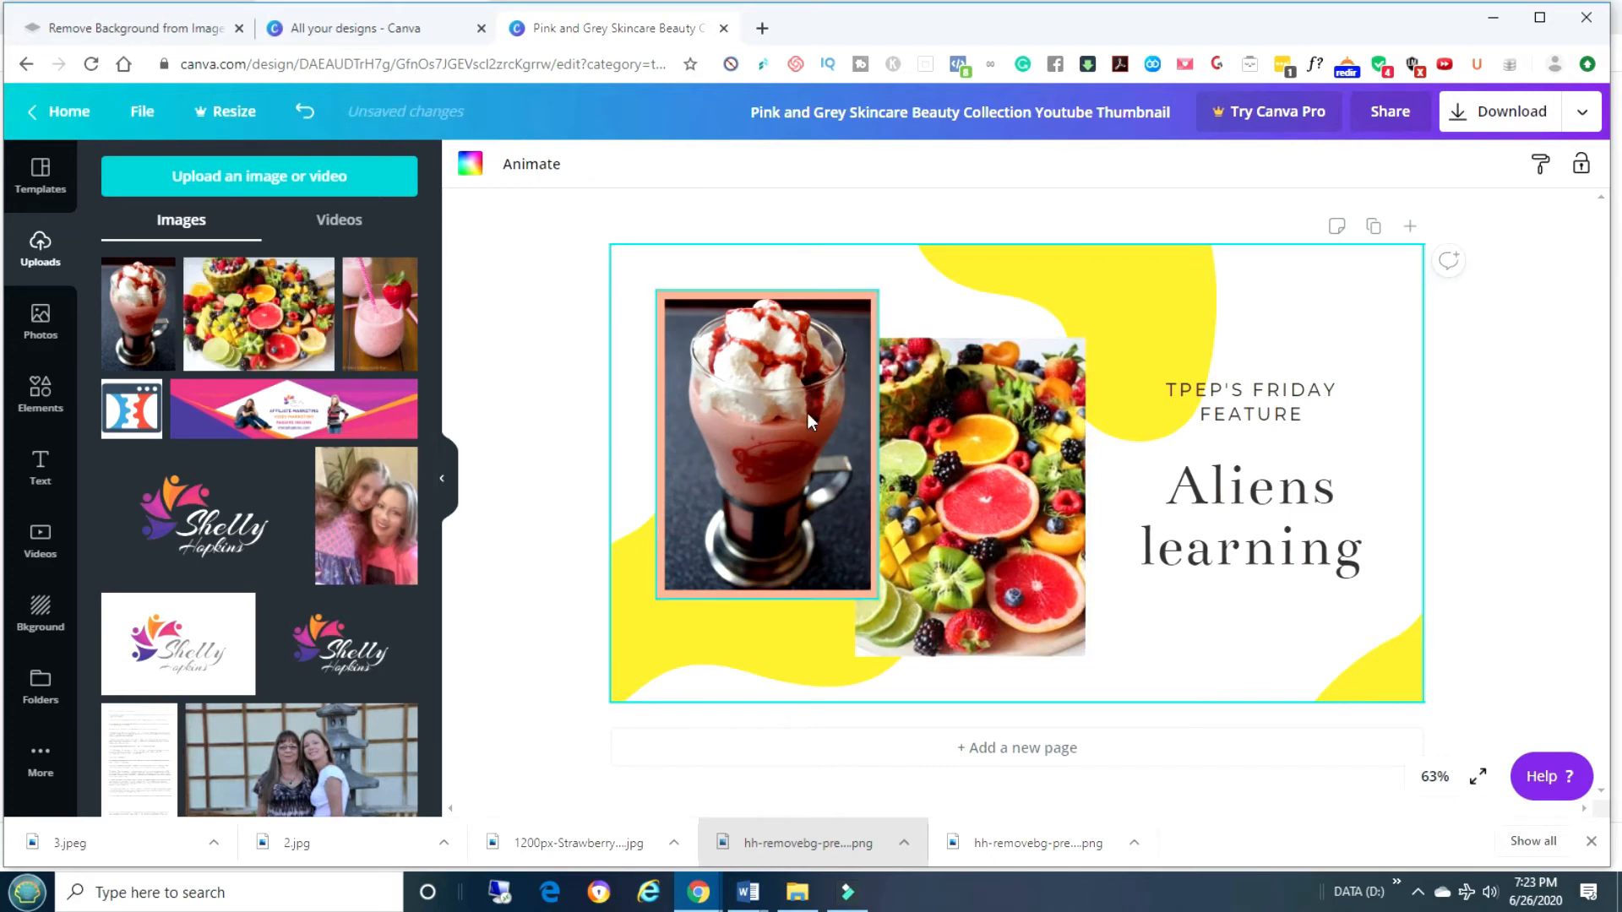
{"action": "left_click_drag", "start_coordinate": [391, 363], "coordinate": [766, 441]}
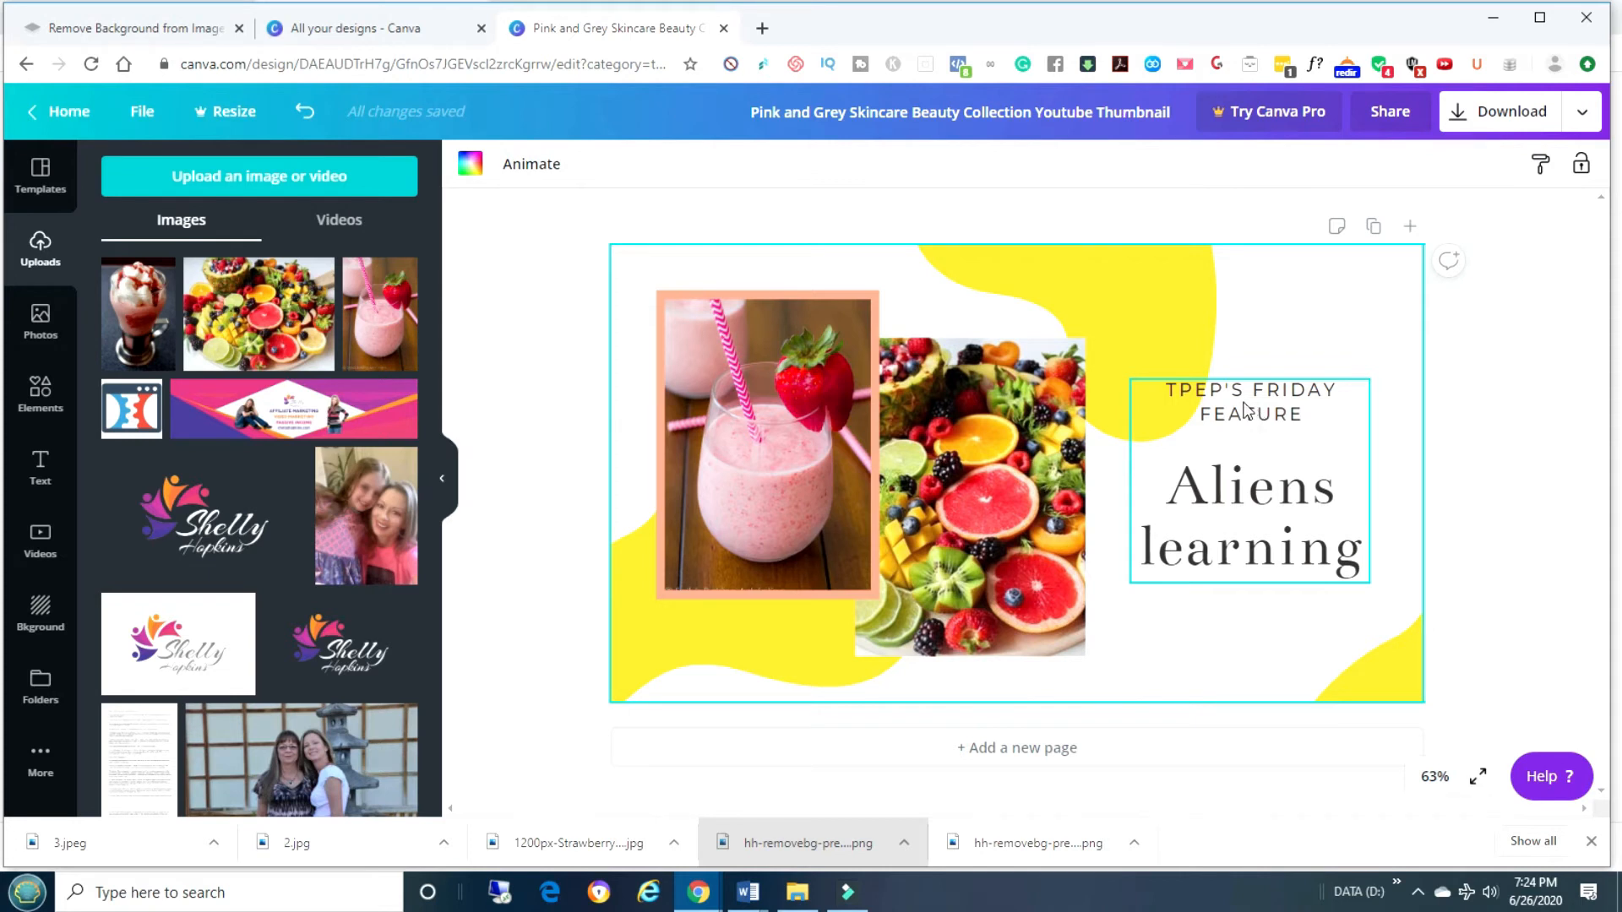
Enlarge the title text group beside the photos by dragging its corners.
{"action": "left_click", "coordinate": [1176, 427]}
{"action": "left_click_drag", "start_coordinate": [1130, 379], "coordinate": [1086, 341]}
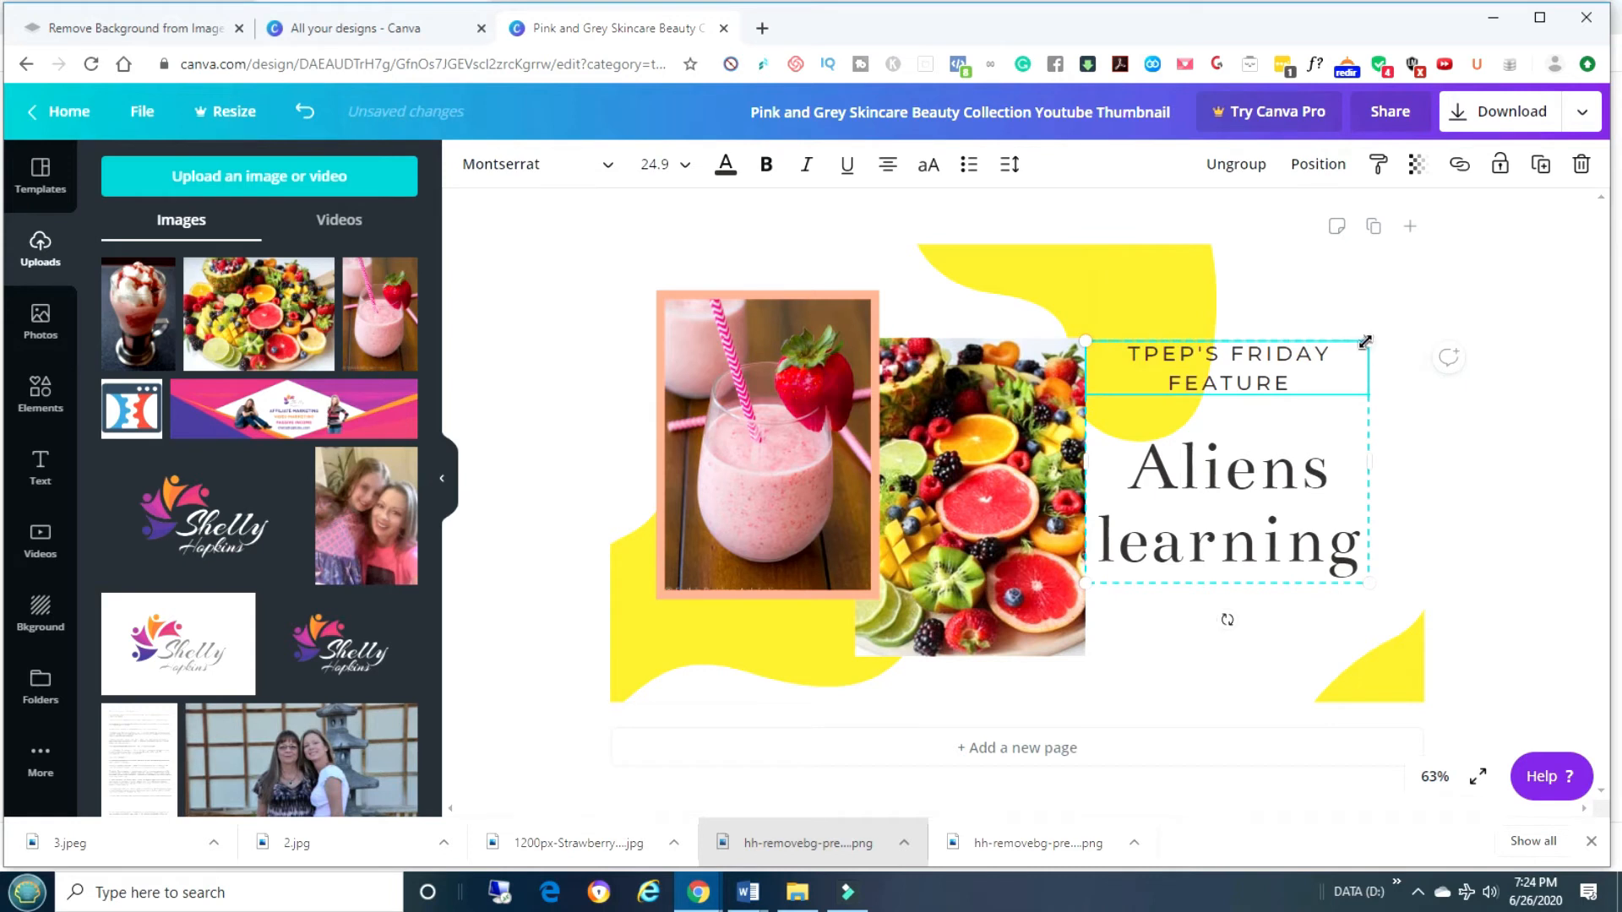
{"action": "left_click_drag", "start_coordinate": [1365, 341], "coordinate": [1408, 296]}
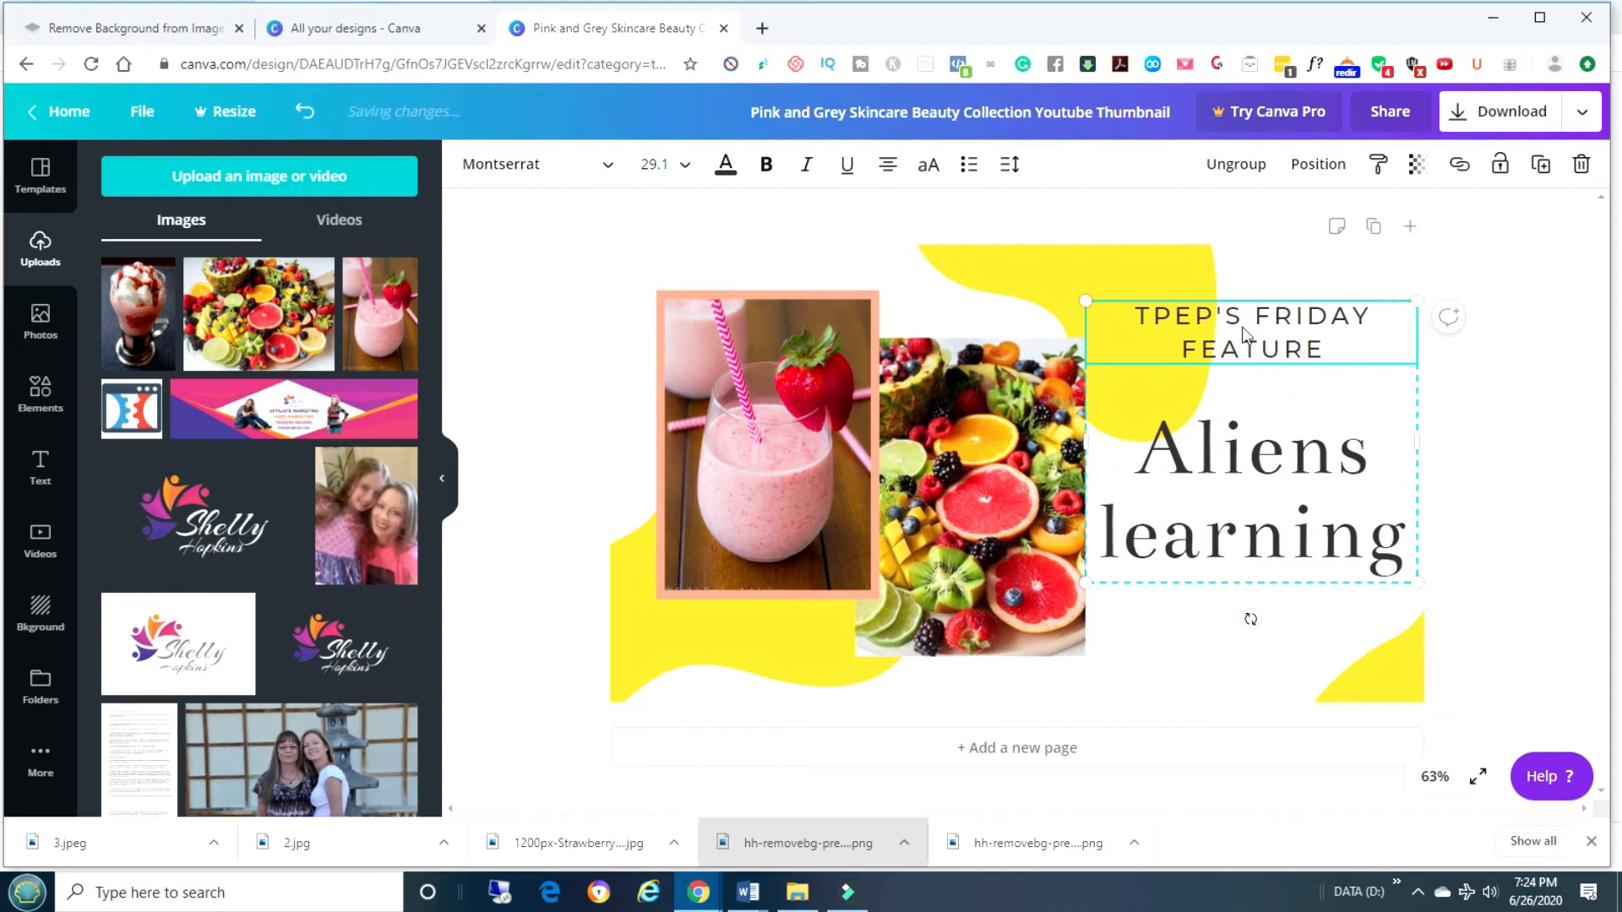
Delete the small caption line above 'Aliens learning'.
{"action": "double_click", "coordinate": [1310, 349]}
{"action": "left_click_drag", "start_coordinate": [1335, 349], "coordinate": [1138, 319]}
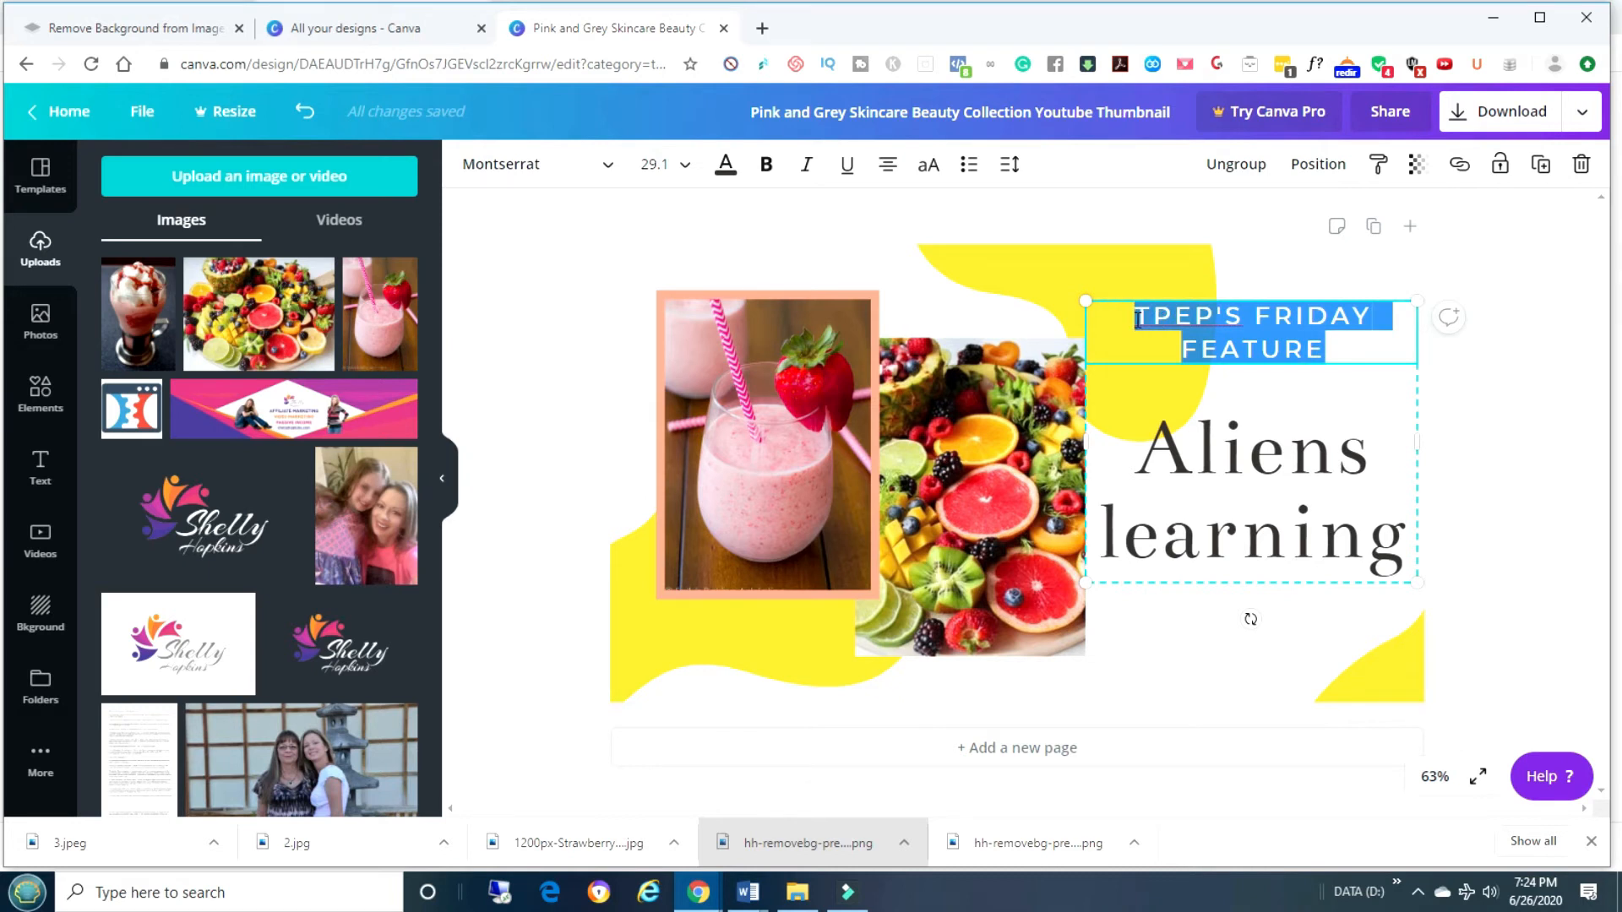
{"action": "type", "text": "HEALTHY"}
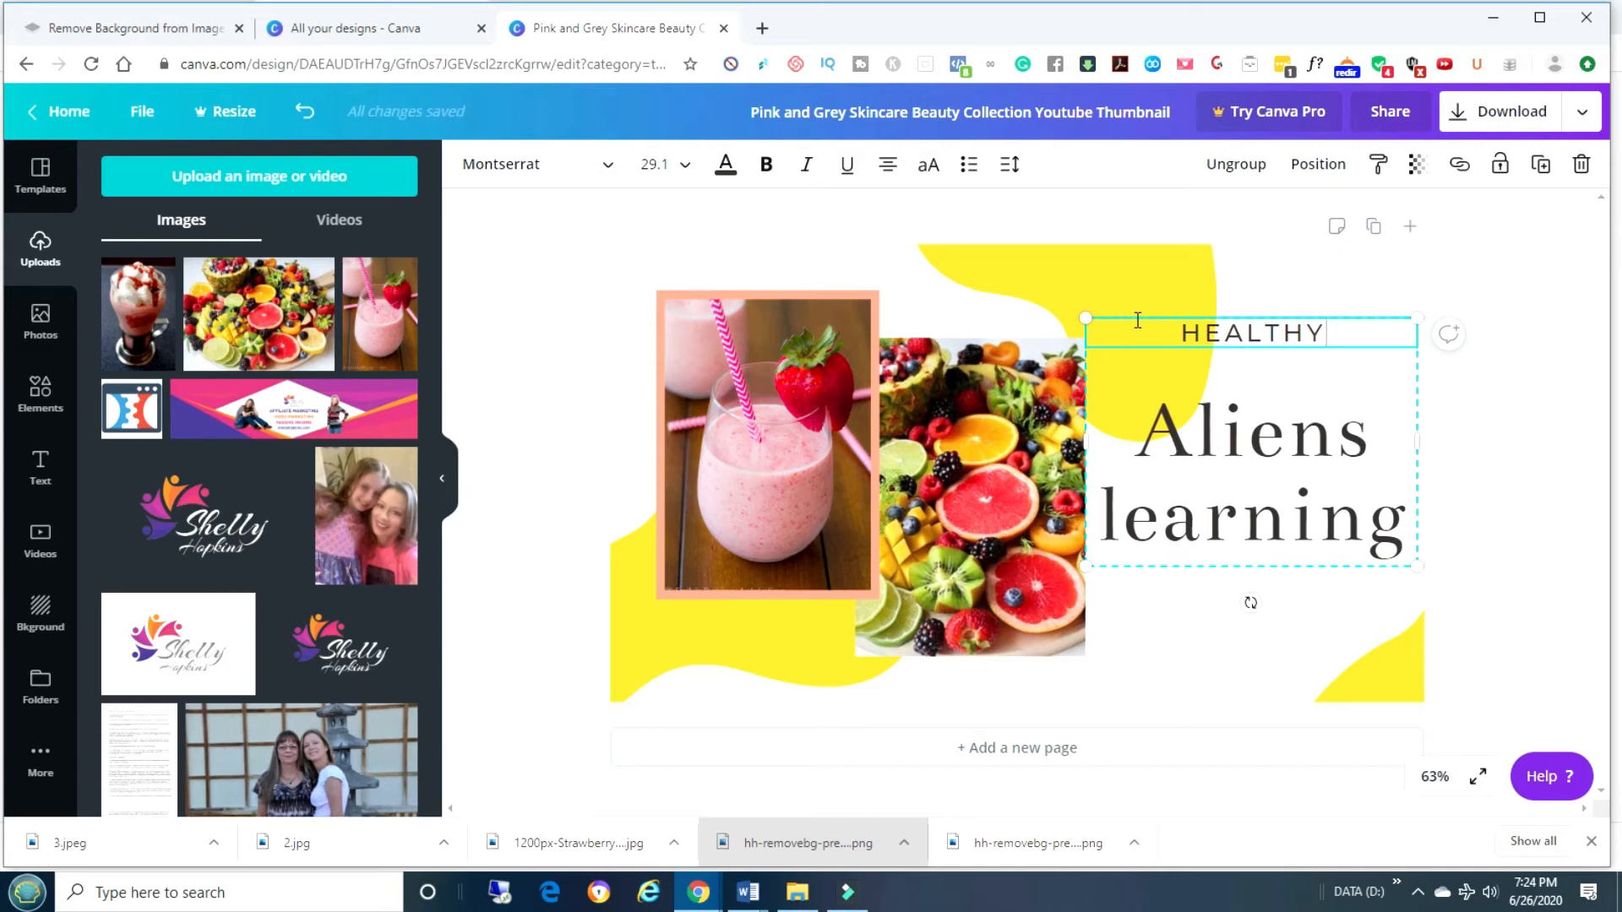
{"action": "key", "text": "BackSpace"}
{"action": "key", "text": "BackSpace"}
{"action": "key", "text": "BackSpace"}
{"action": "key", "text": "BackSpace"}
{"action": "key", "text": "BackSpace"}
{"action": "key", "text": "BackSpace"}
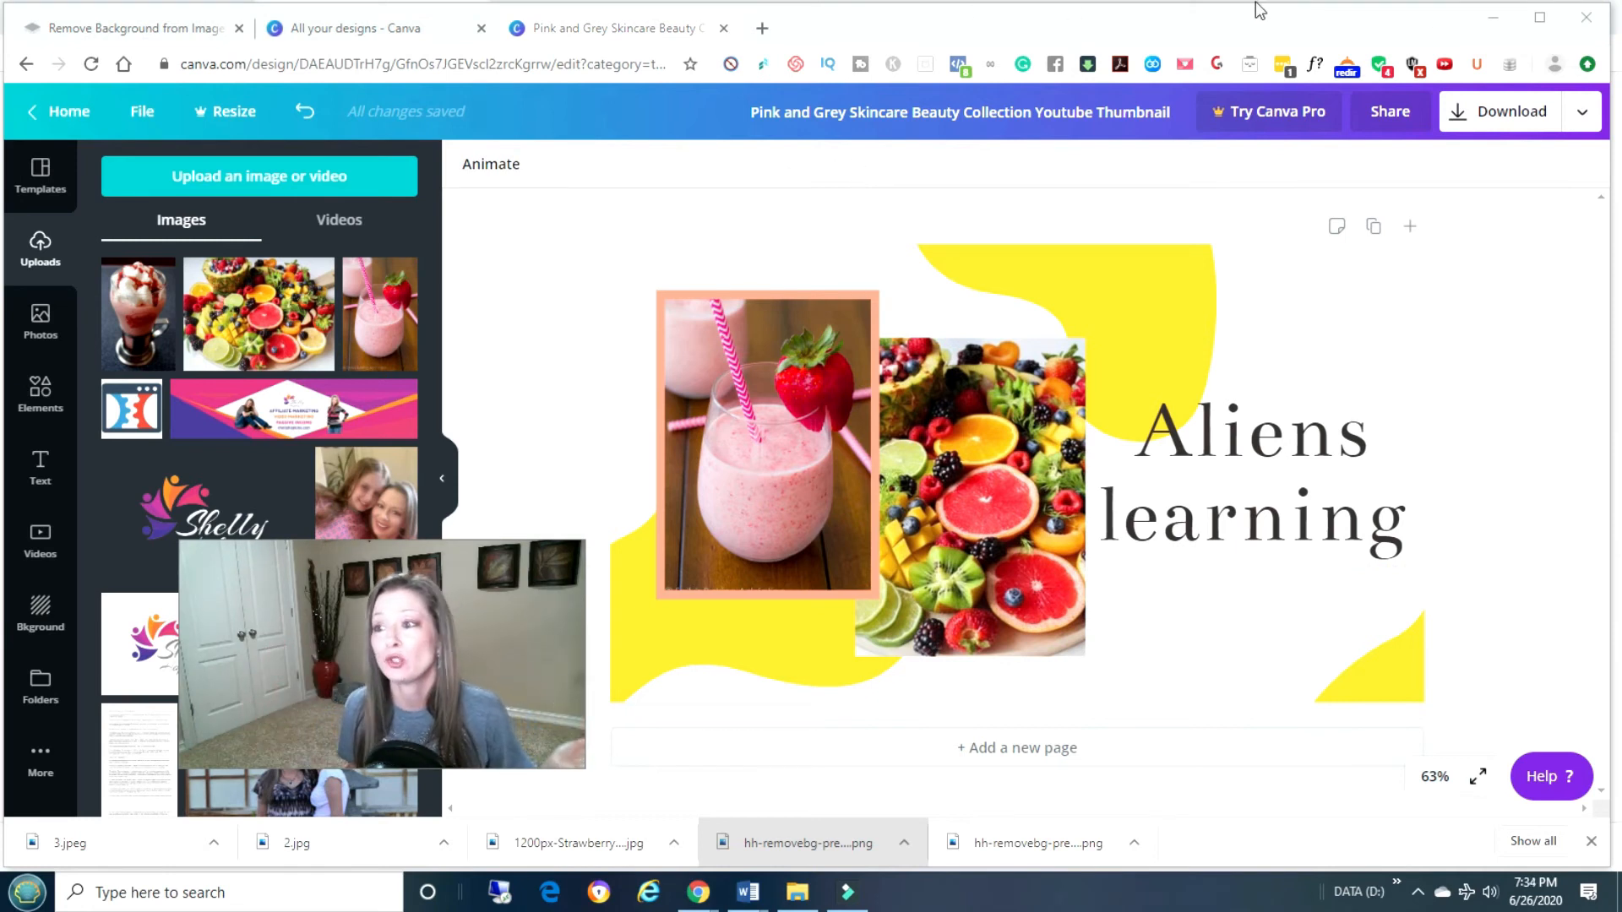
Download the thumbnail with PNG as the file type.
{"action": "left_click", "coordinate": [1537, 114]}
{"action": "left_click", "coordinate": [1384, 444]}
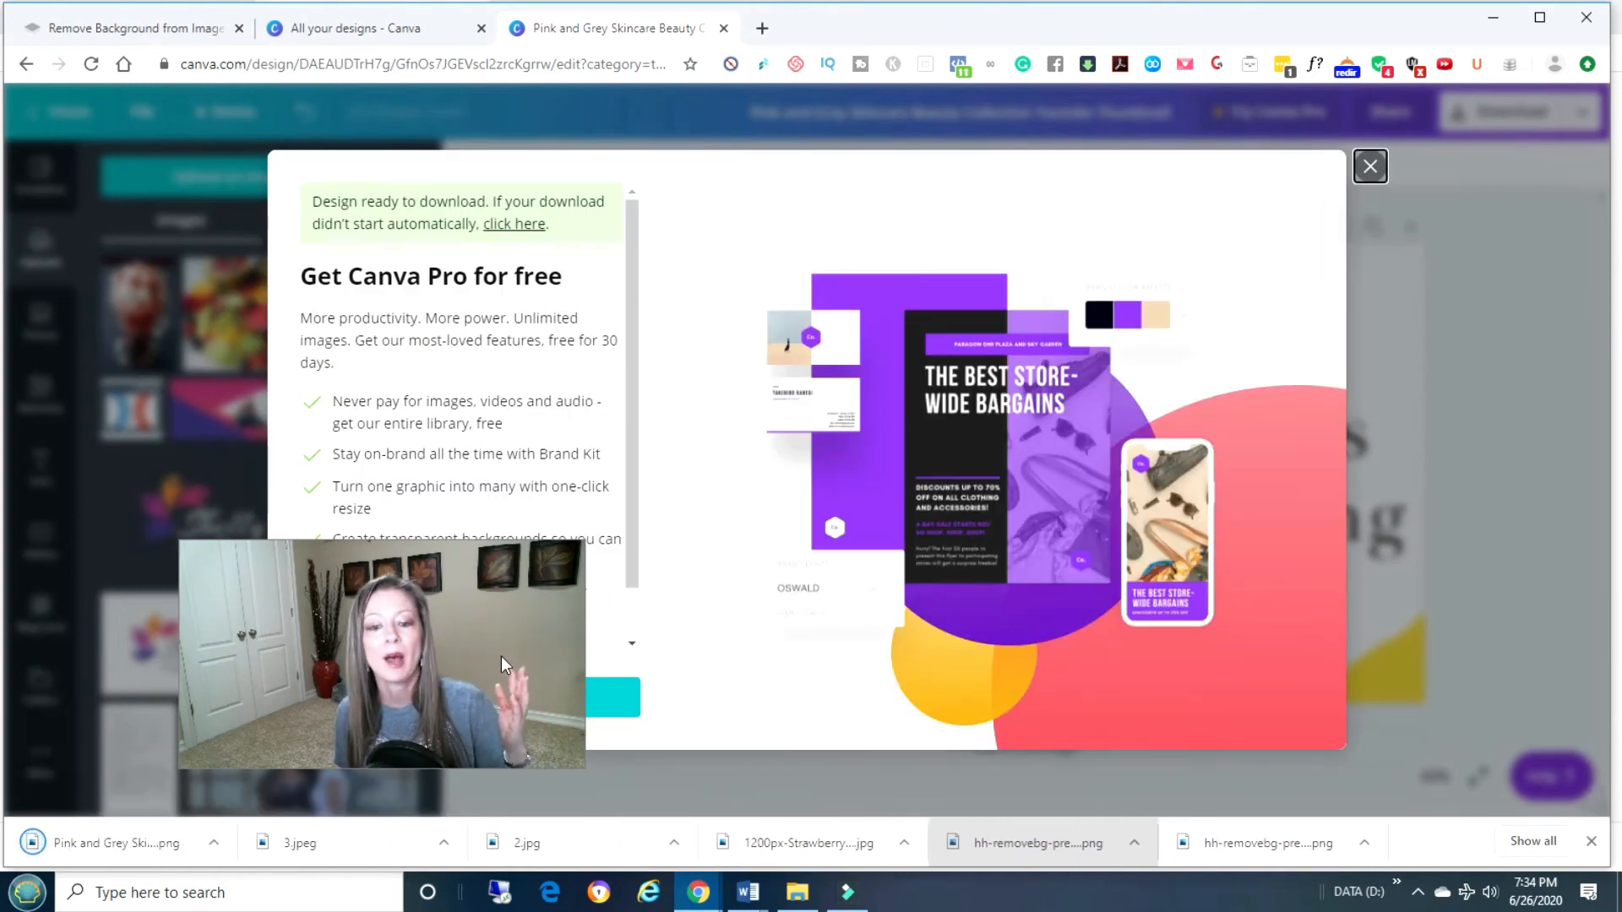
Open the downloaded PNG in Windows Photos, then open Save as and cancel it.
{"action": "left_click", "coordinate": [159, 845]}
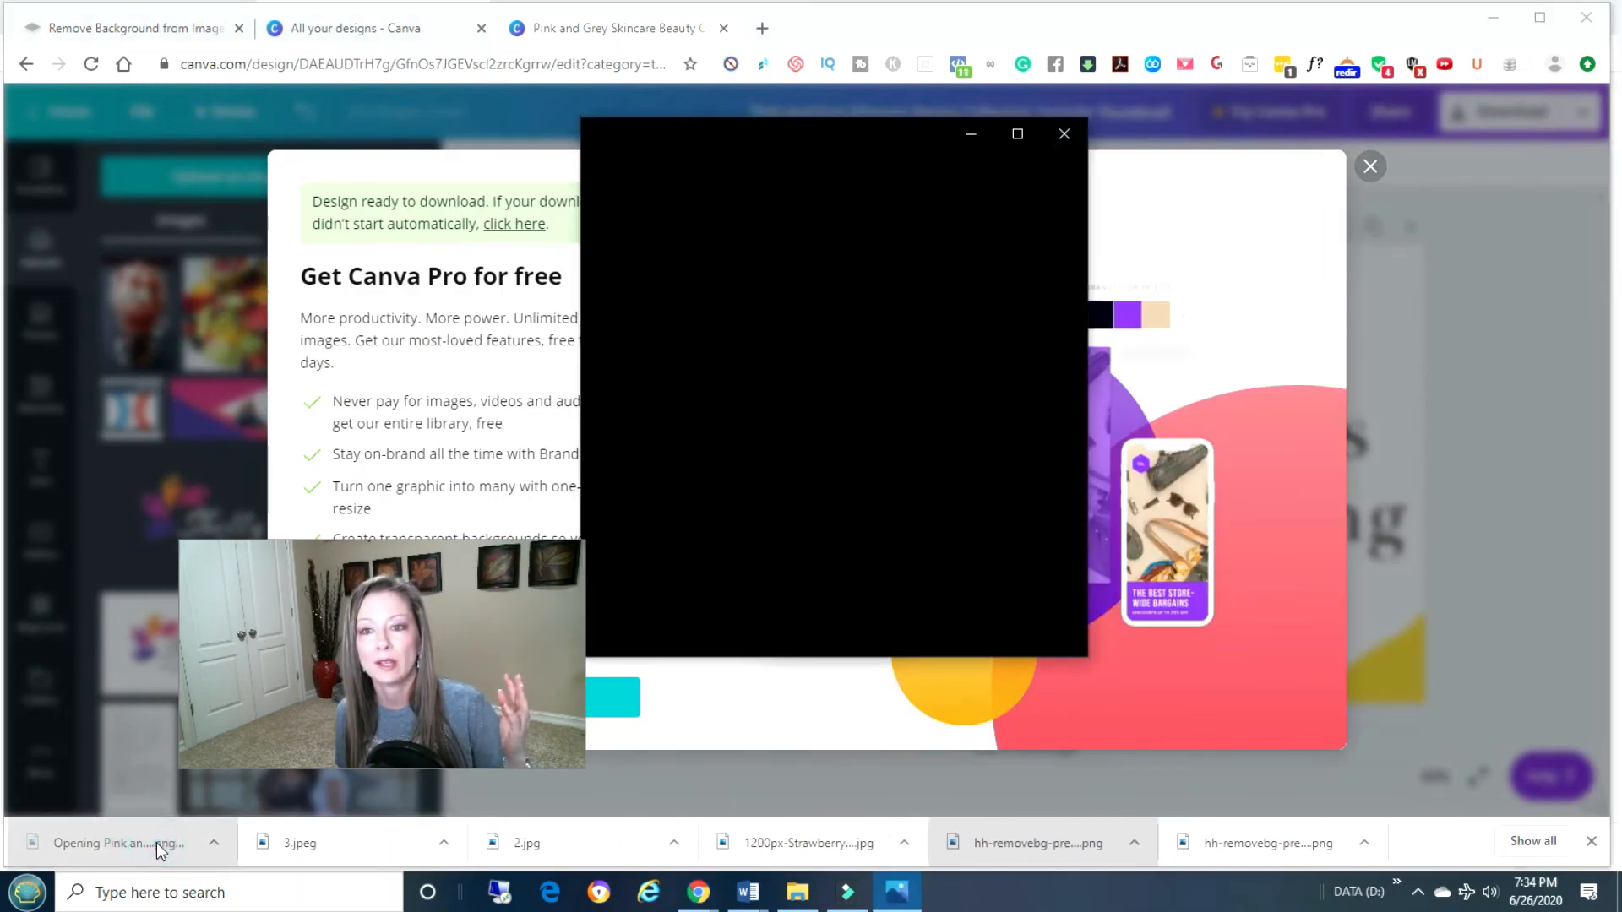
{"action": "right_click", "coordinate": [794, 355]}
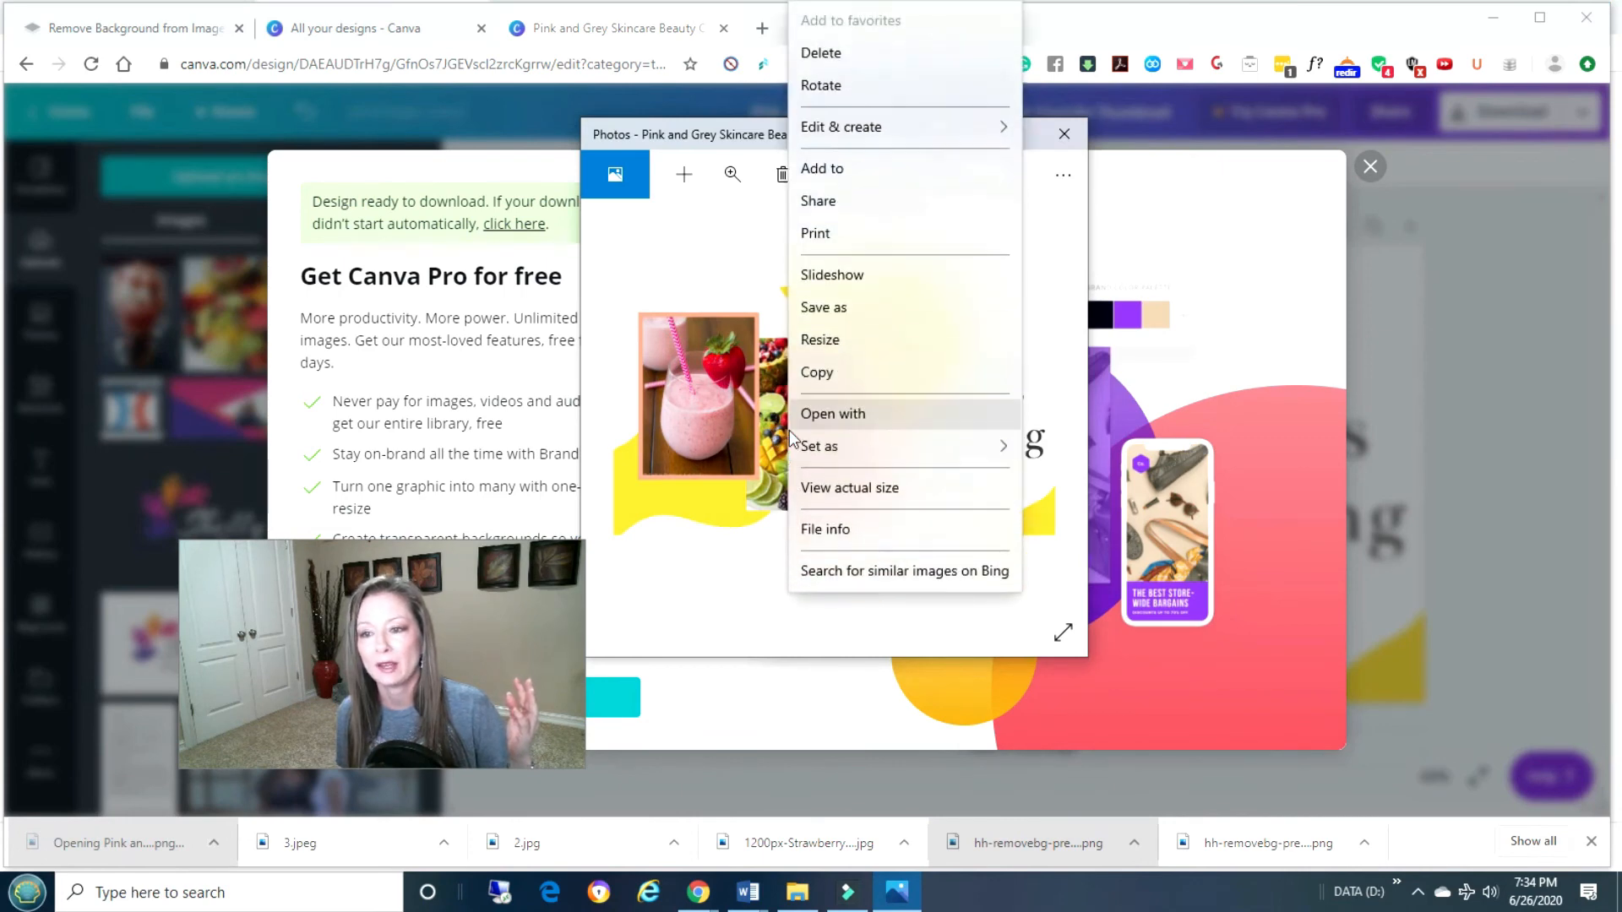
{"action": "left_click", "coordinate": [853, 309]}
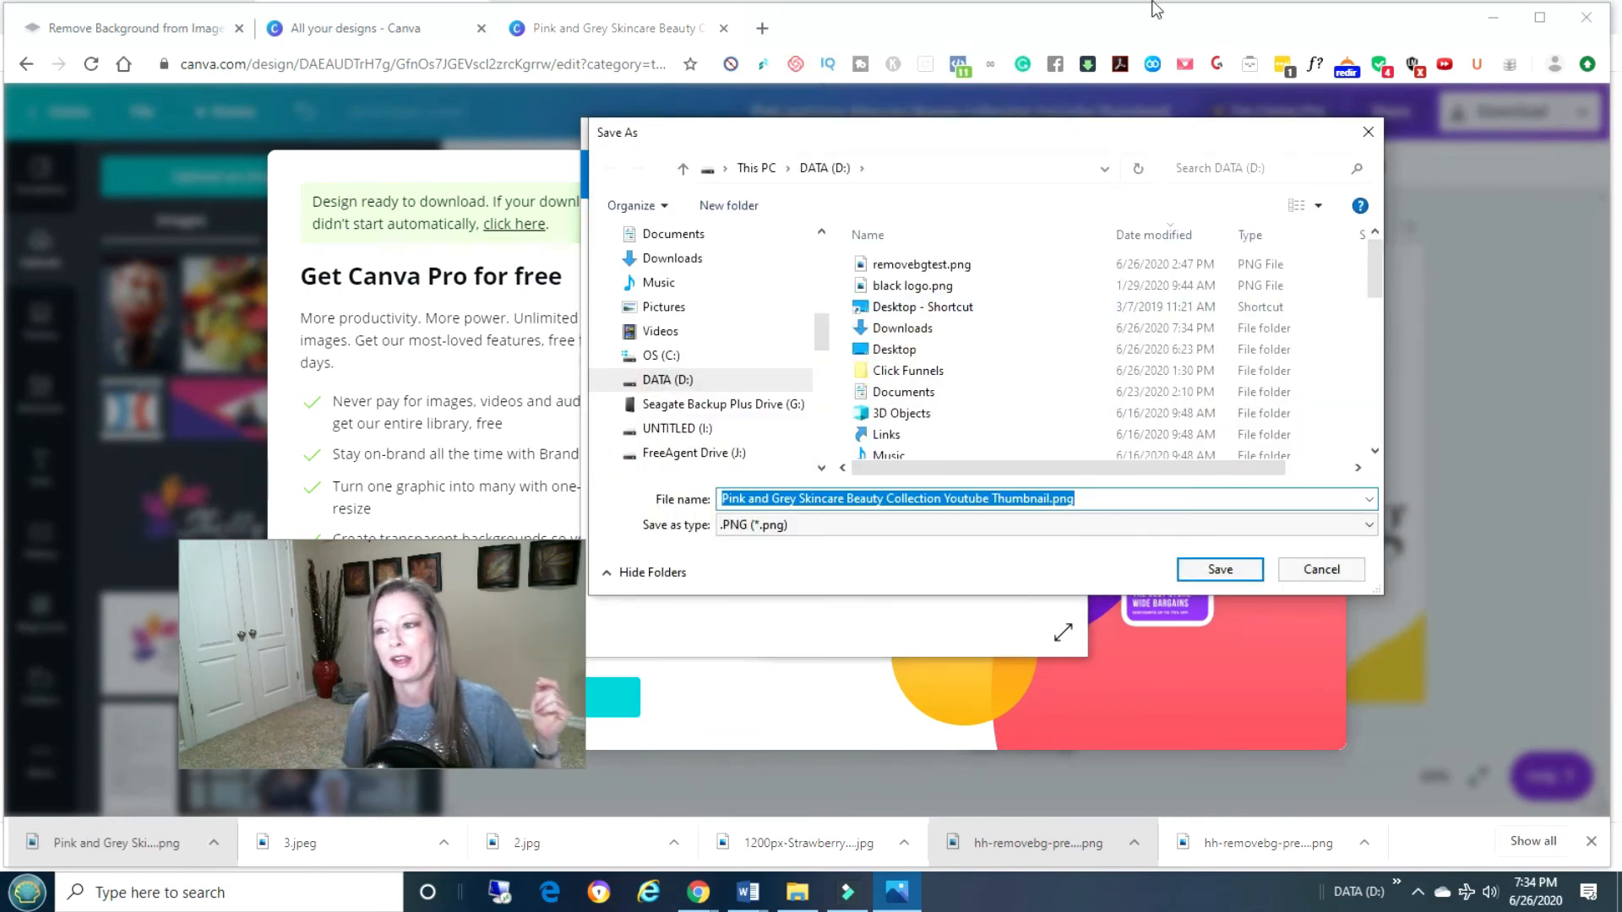
{"action": "left_click", "coordinate": [1376, 131]}
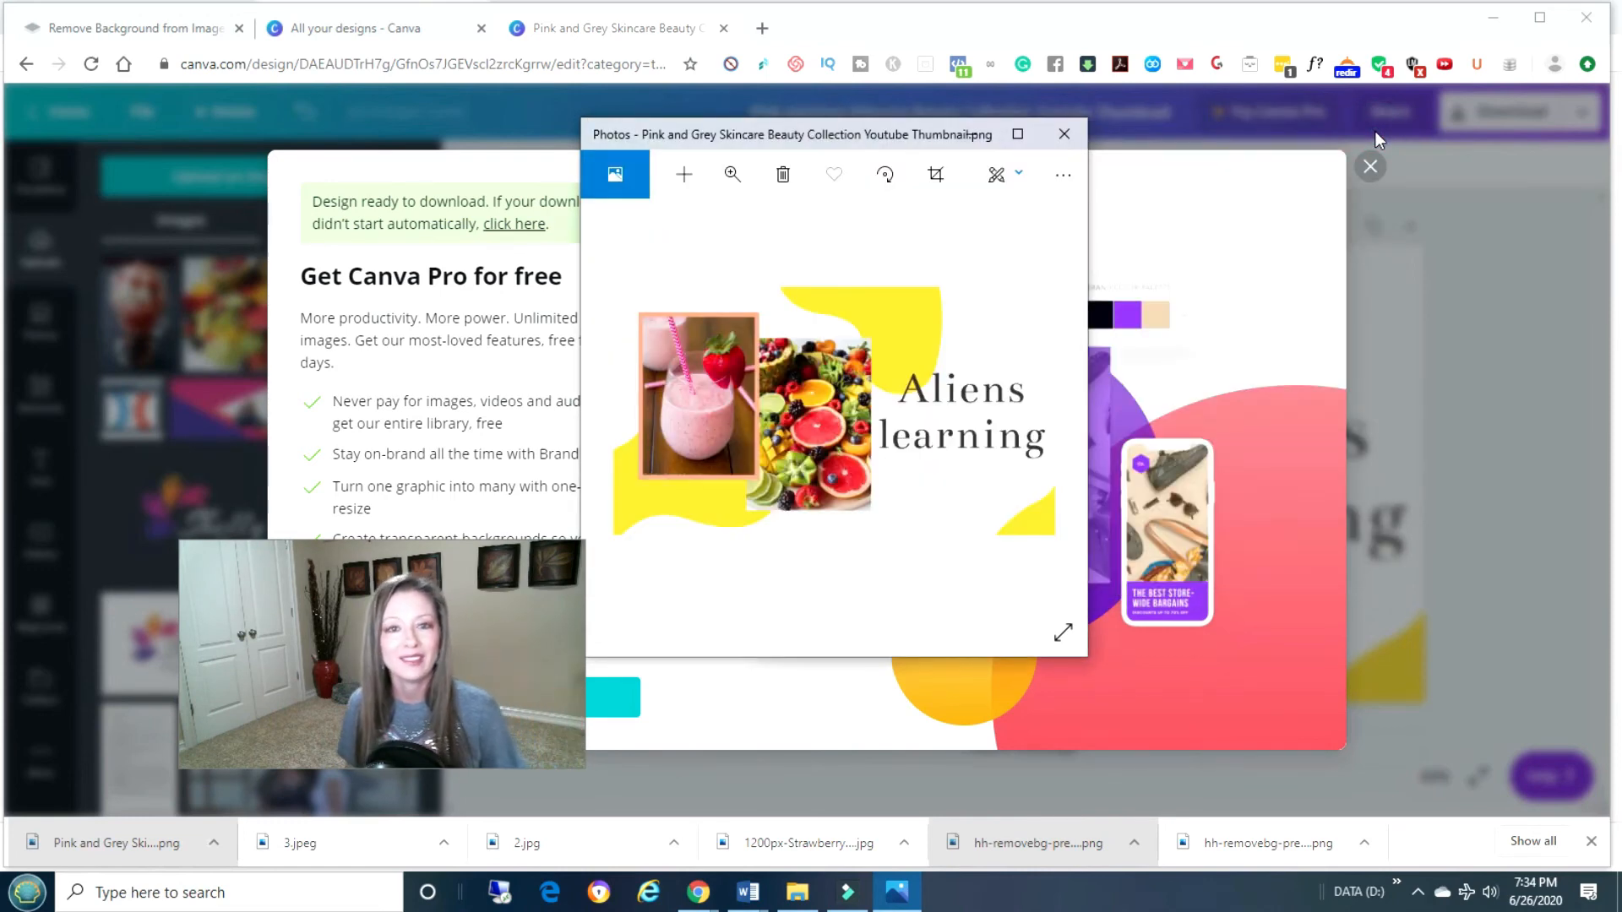